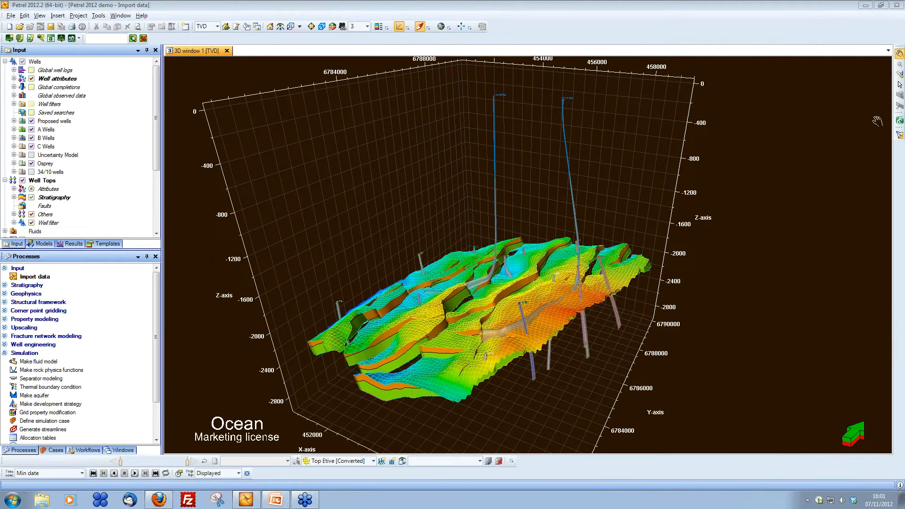
Step: Launch the Petrosys mapping plug-in from the Petrel session
click(900, 122)
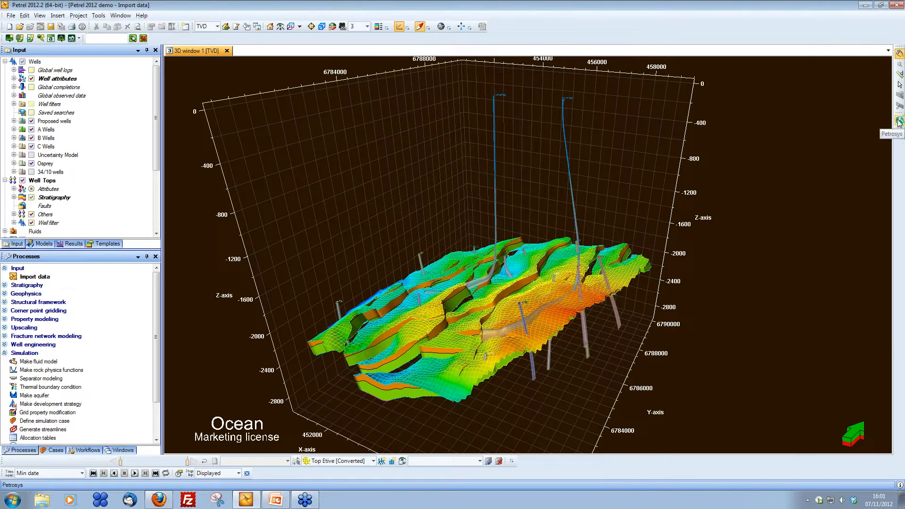
drag(736, 77, 566, 69)
click(550, 162)
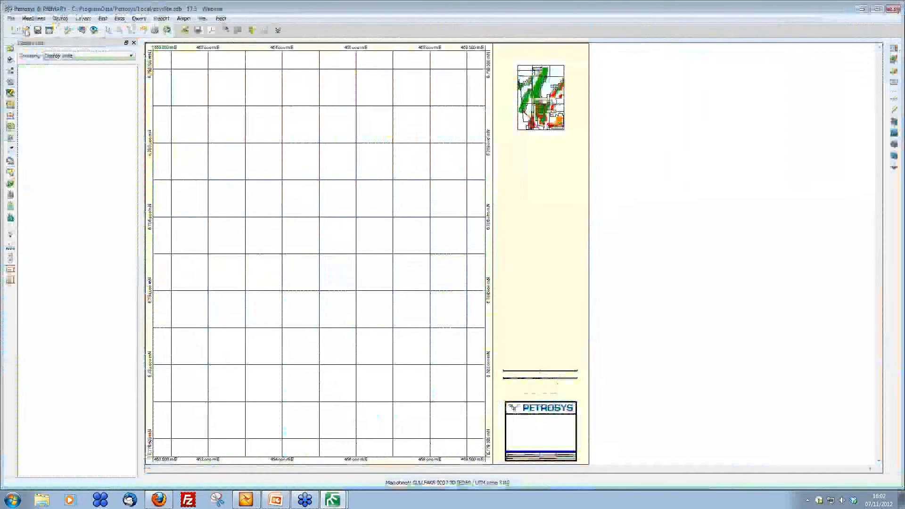
Step: Open the recent map file Webinar - Depth converted.dbm
click(11, 18)
mouse_move(28, 55)
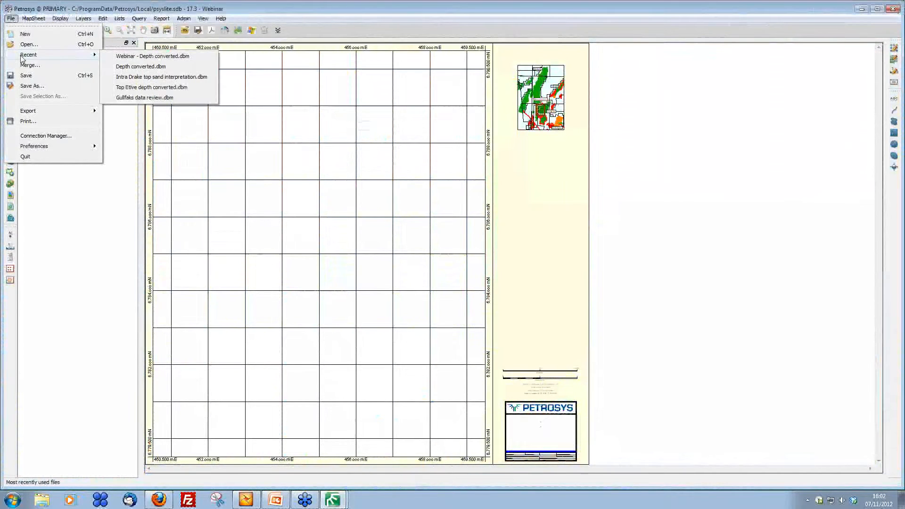
click(123, 57)
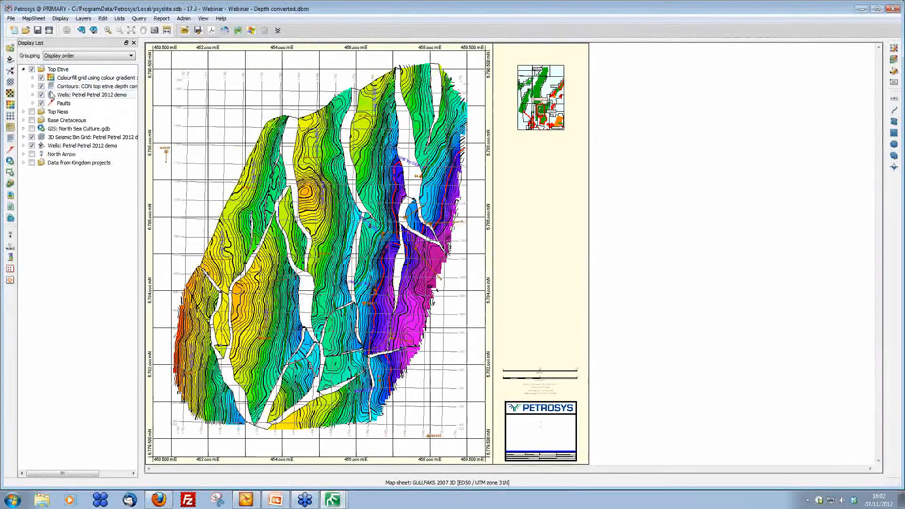
Step: Toggle the Top Etive, Top Ness and Base Cretaceous layer groups on and off to view each surface
mouse_move(52, 96)
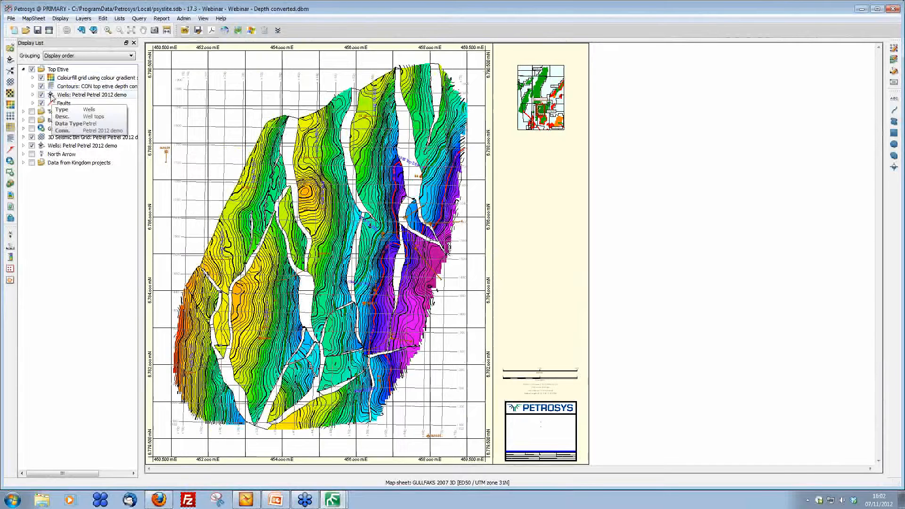
click(32, 69)
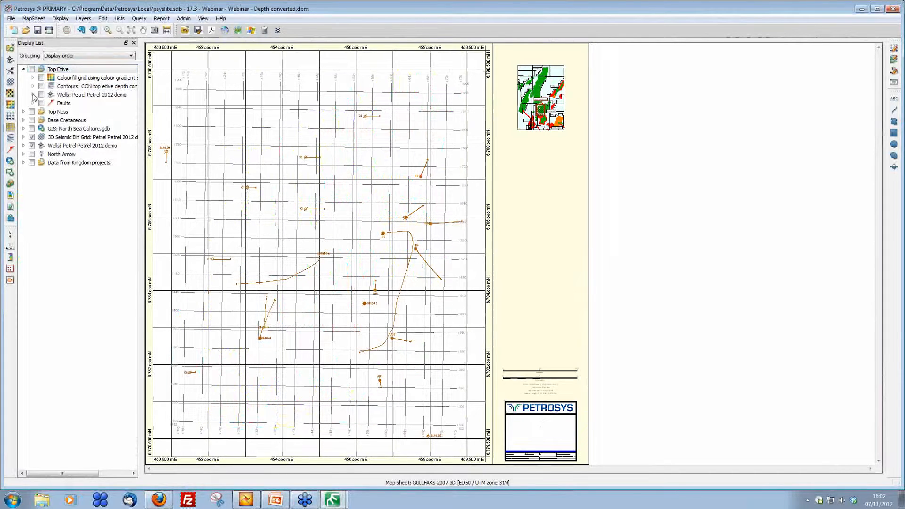
click(31, 112)
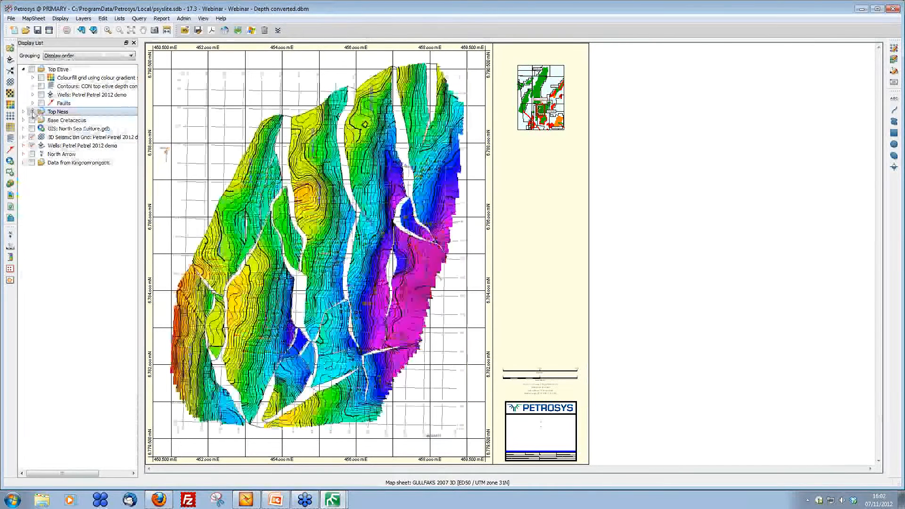
click(31, 112)
click(32, 120)
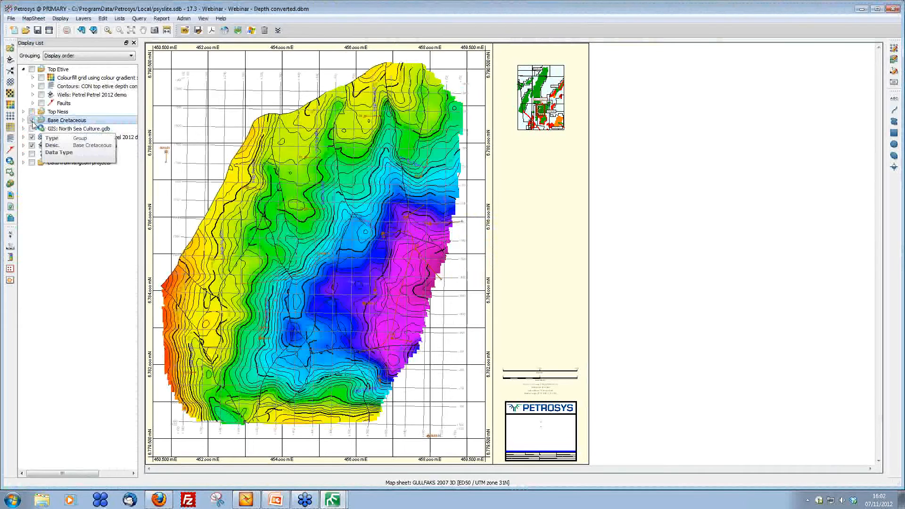
click(32, 120)
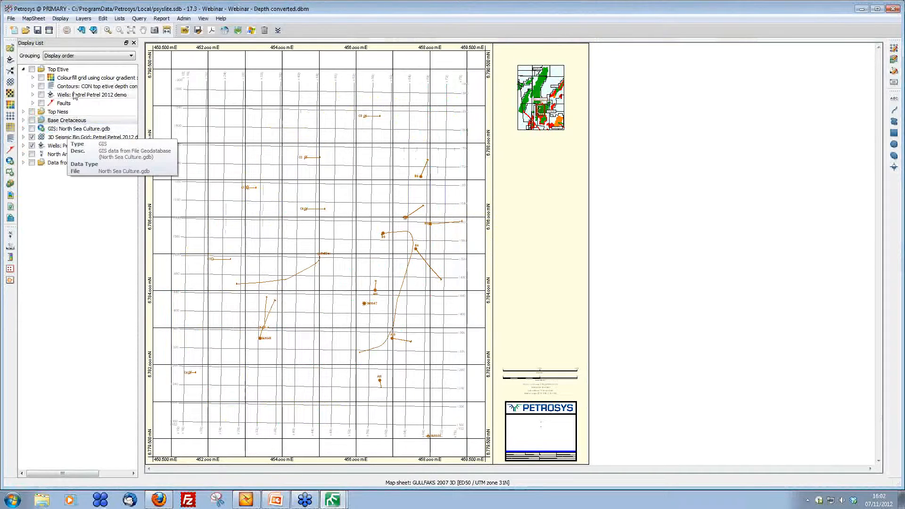
Step: Switch the display list grouping to Data source and CRS, then back to Display order
click(86, 56)
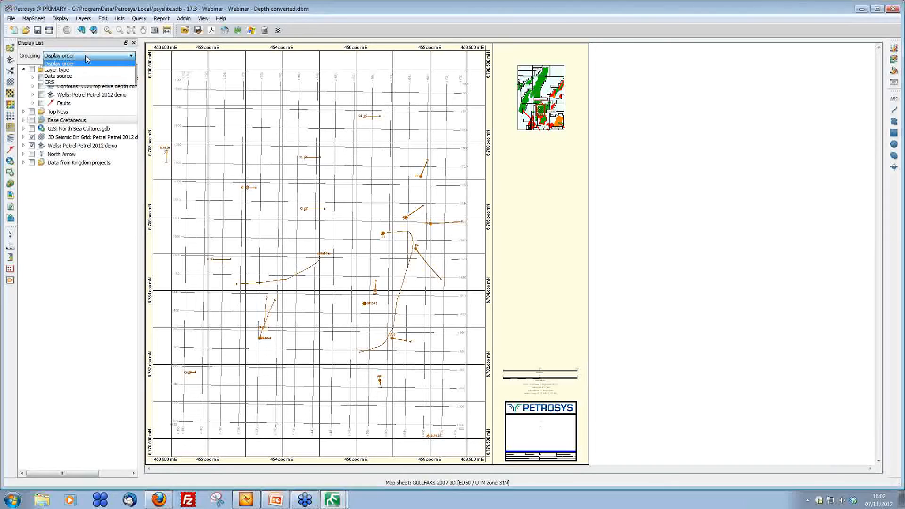
click(87, 76)
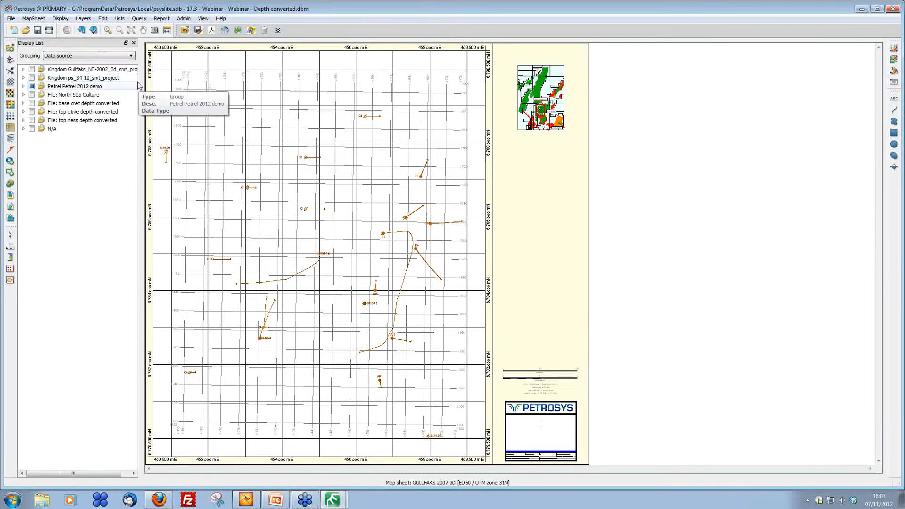
click(98, 56)
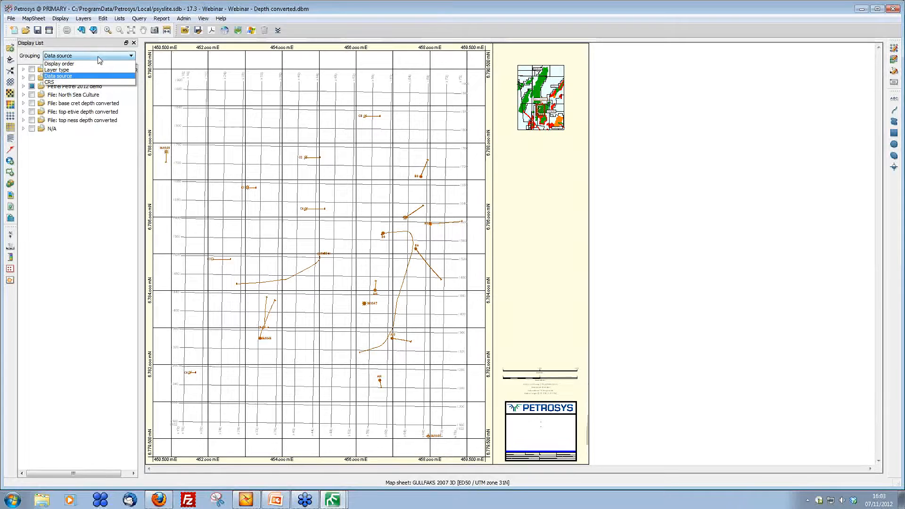
click(97, 83)
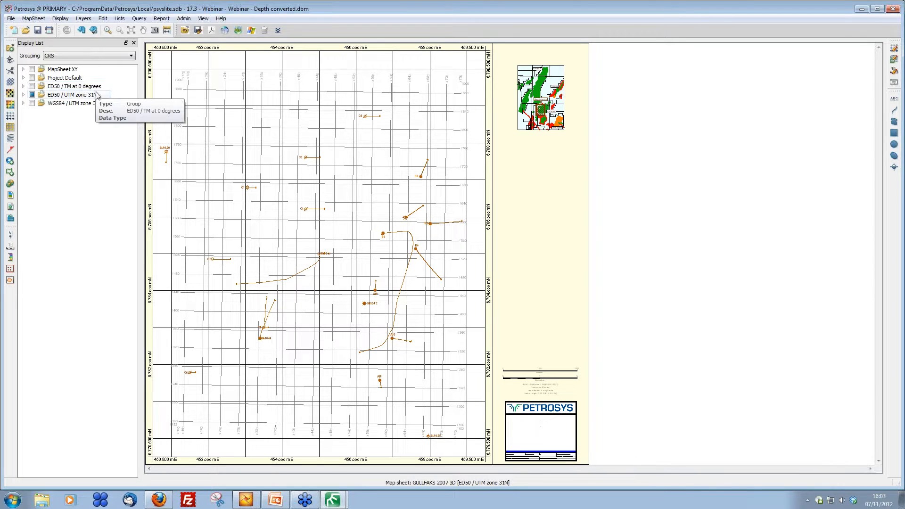
click(74, 56)
click(74, 64)
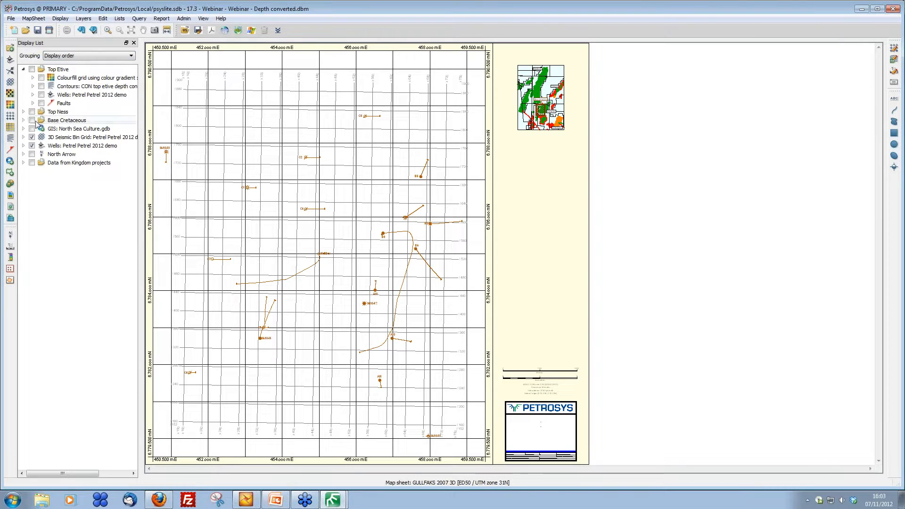
Step: Redisplay the Top Etive group and try exporting its Faults layer as spatial data to a Shape file
click(32, 69)
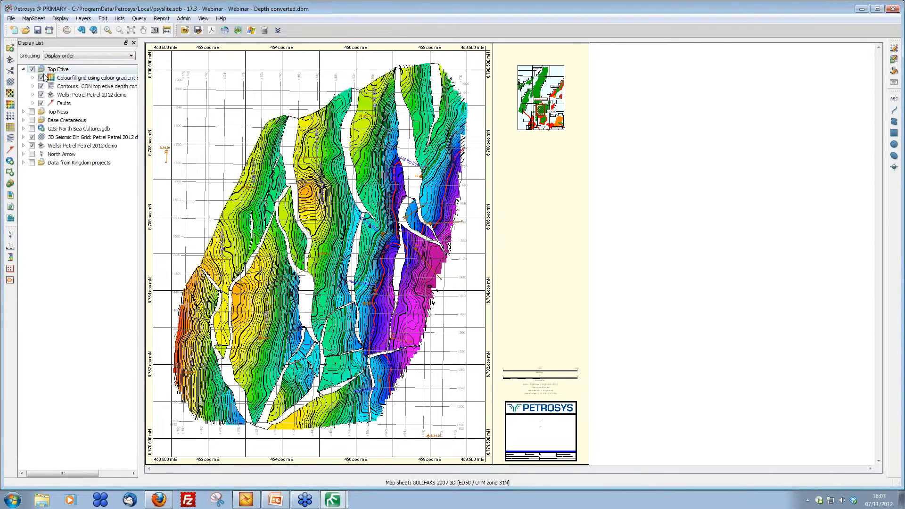
click(293, 121)
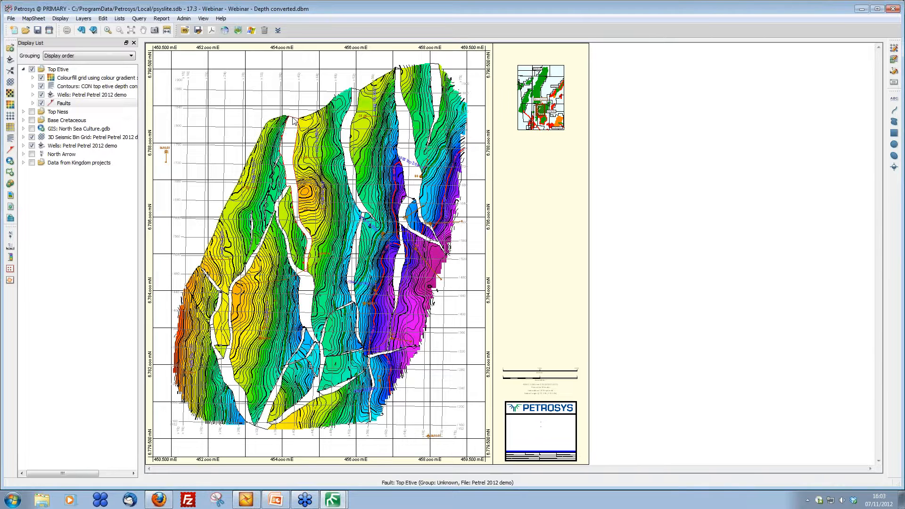
right_click(293, 121)
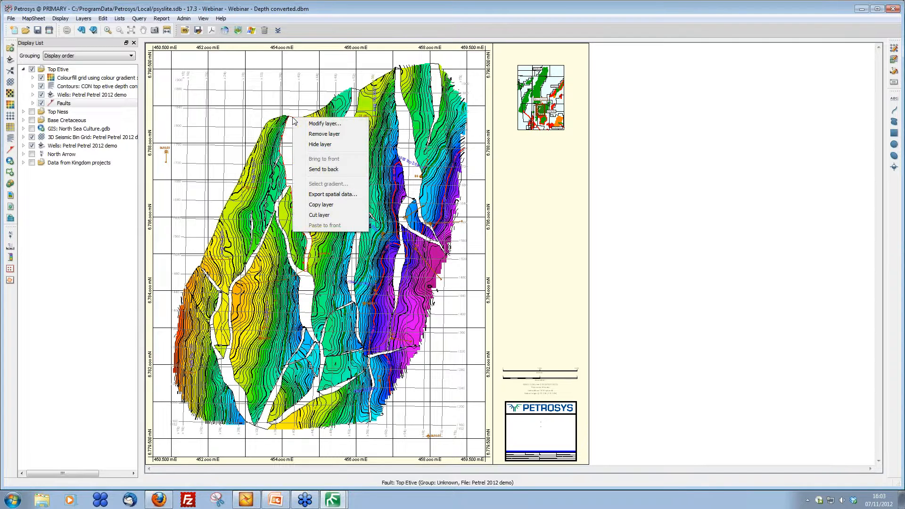
click(337, 195)
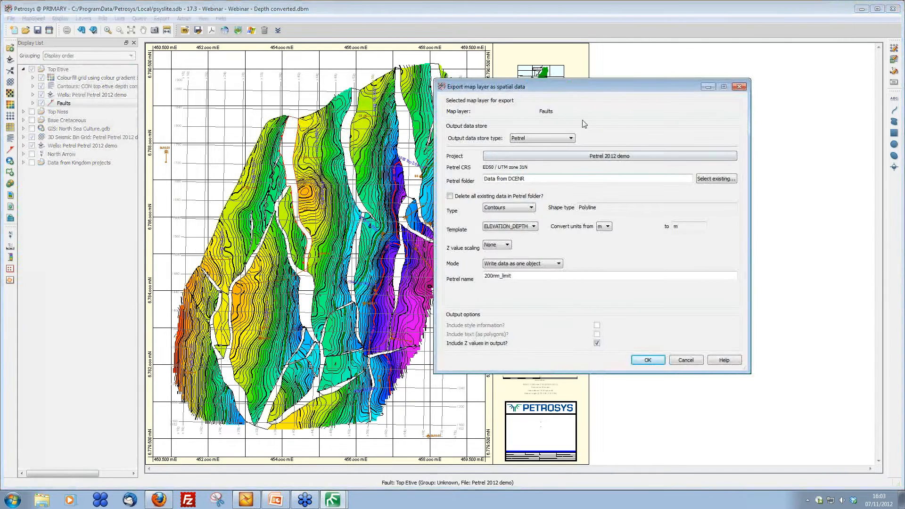
drag(573, 86, 427, 76)
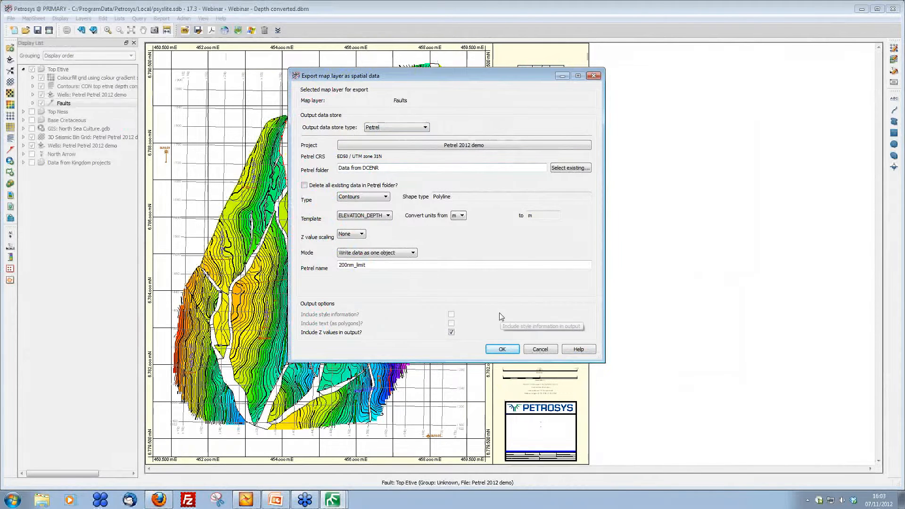
click(425, 127)
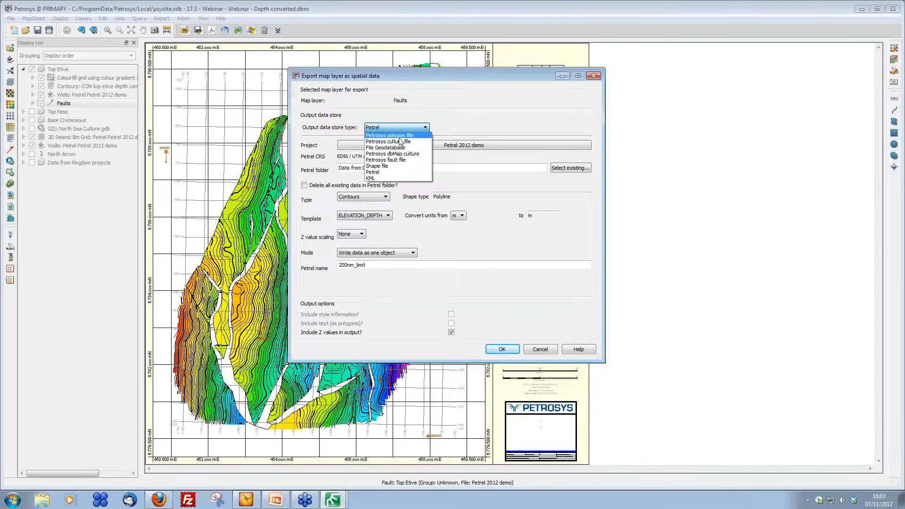
click(400, 166)
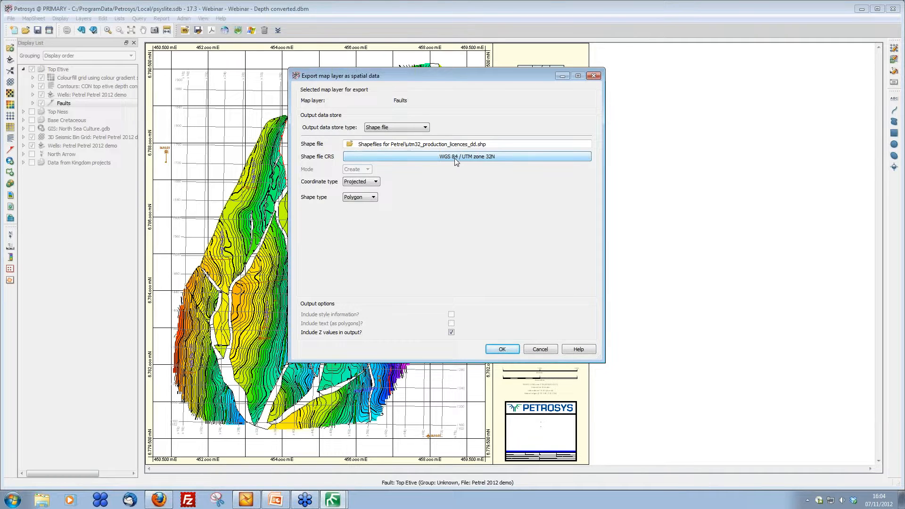
click(540, 350)
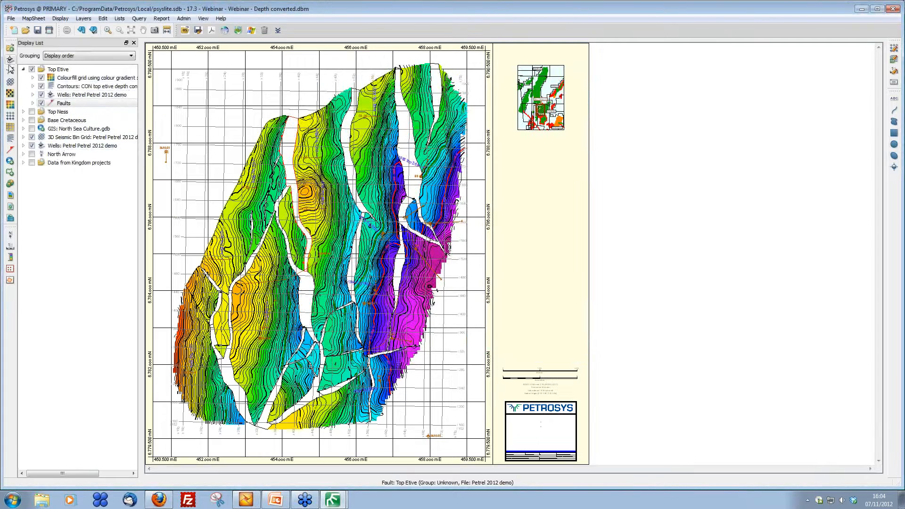
click(11, 18)
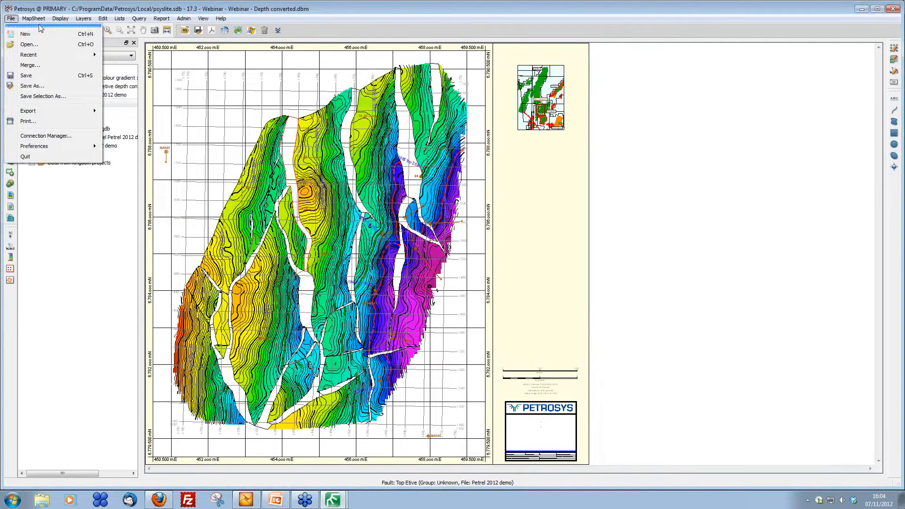
click(82, 6)
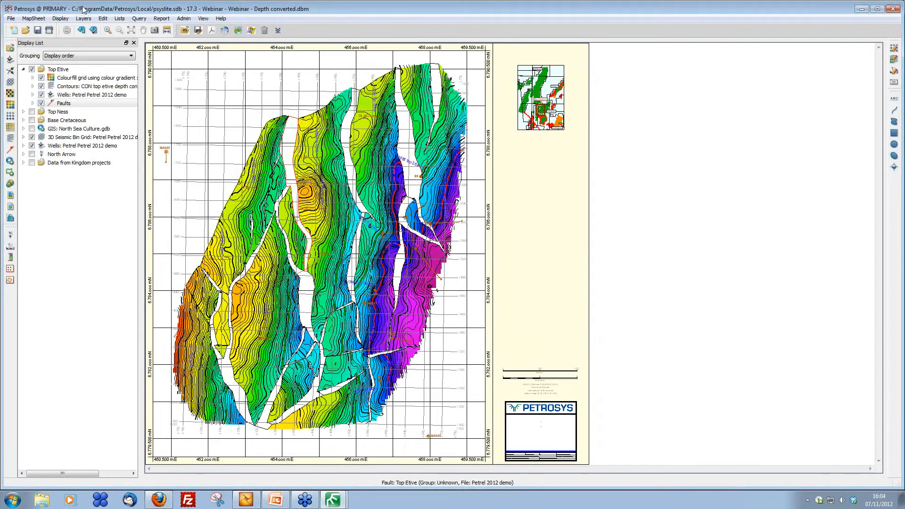
Step: Turn on the Data from Kingdom projects, Base Cretaceous, Top Ness and GIS North Sea Culture layers
click(32, 163)
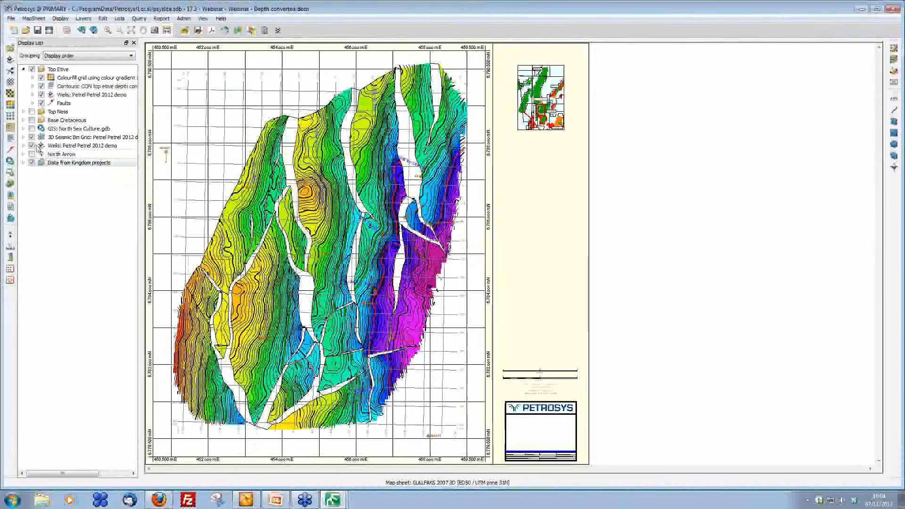
click(32, 121)
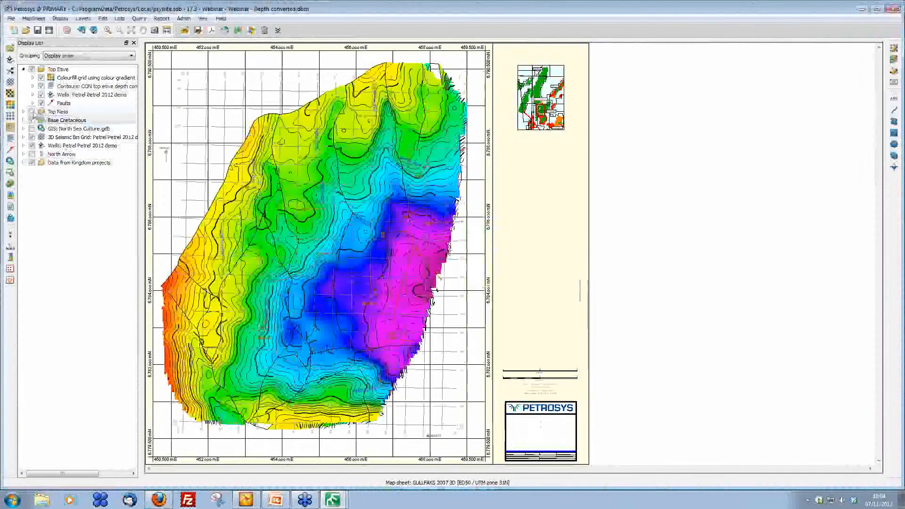
click(32, 113)
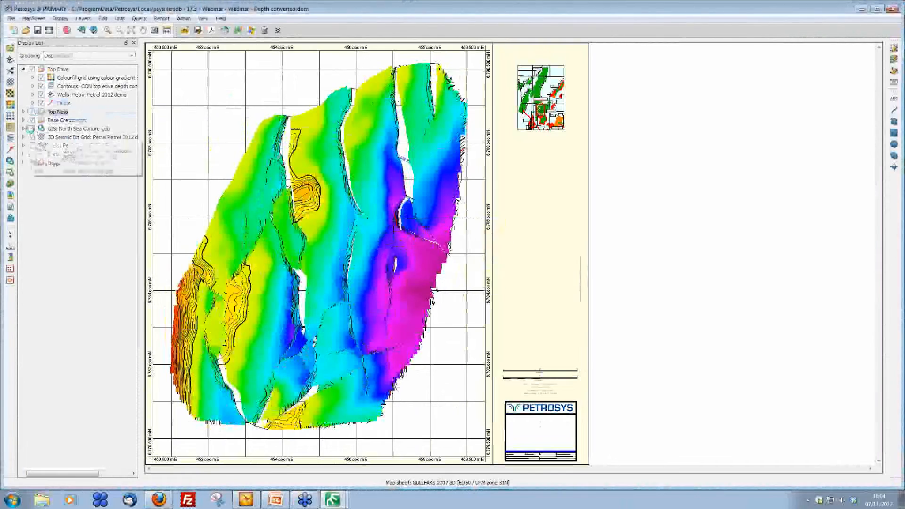
click(31, 129)
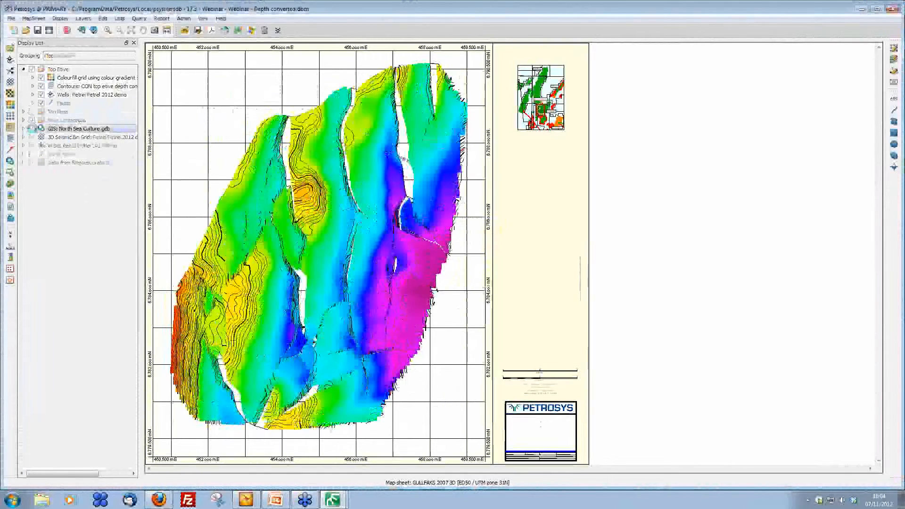
Step: Export the map as an A4 portrait PDF named Webinar - Depth converted.pdf with layers, replacing the existing file
click(11, 20)
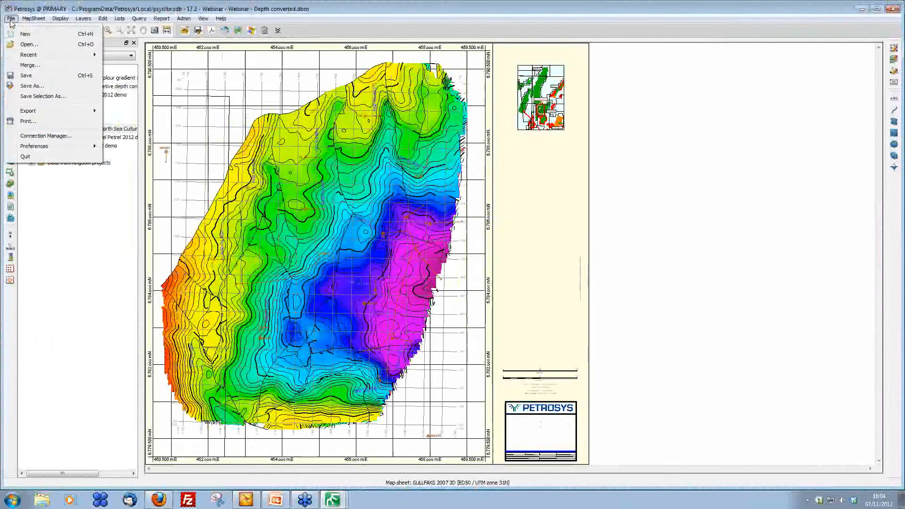
mouse_move(31, 110)
click(154, 122)
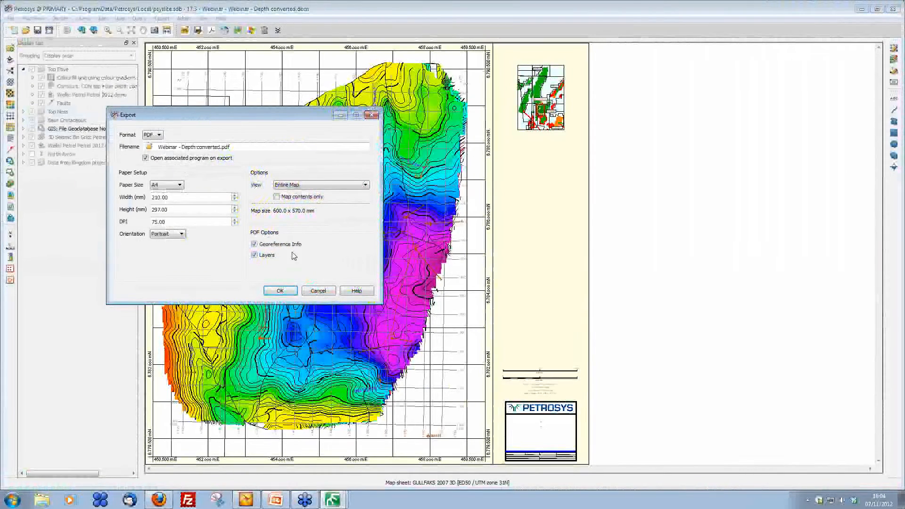
click(281, 291)
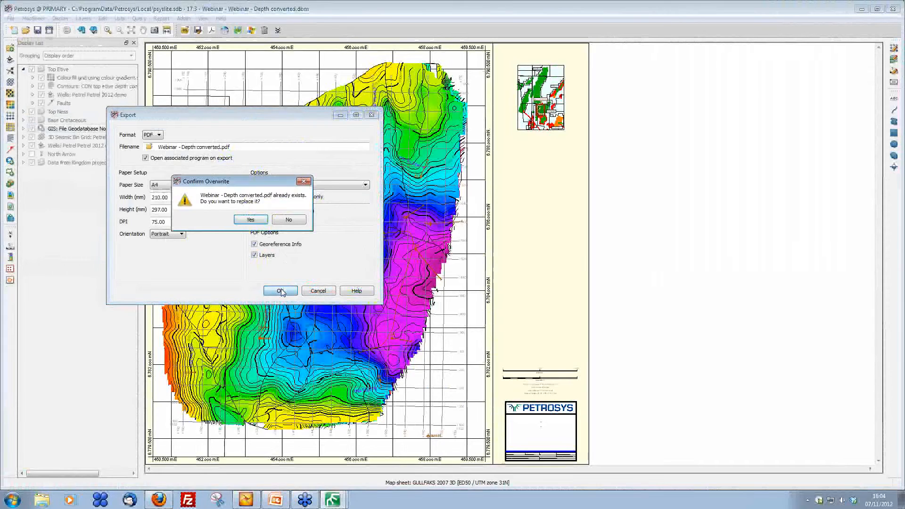
click(251, 219)
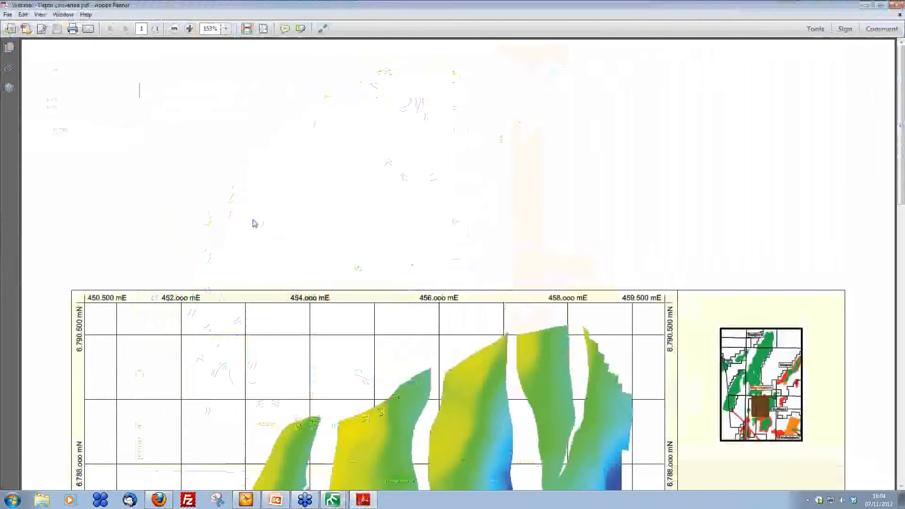
Step: Scroll through the exported PDF to inspect the layered map
scroll(406, 257, down, 5)
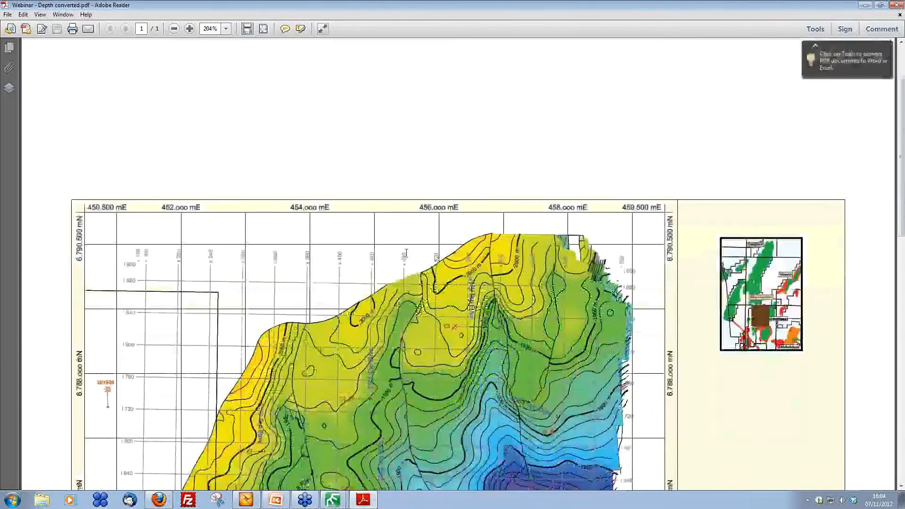
scroll(406, 257, down, 5)
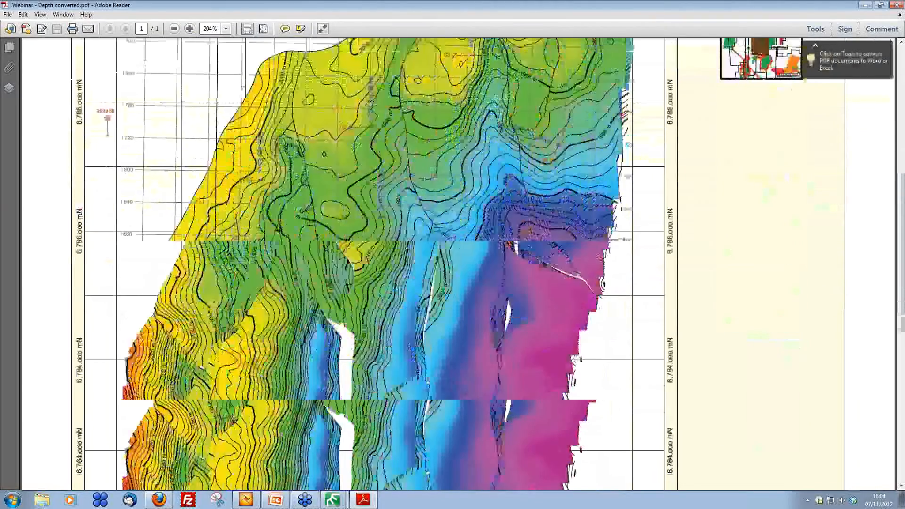
scroll(407, 257, down, 1)
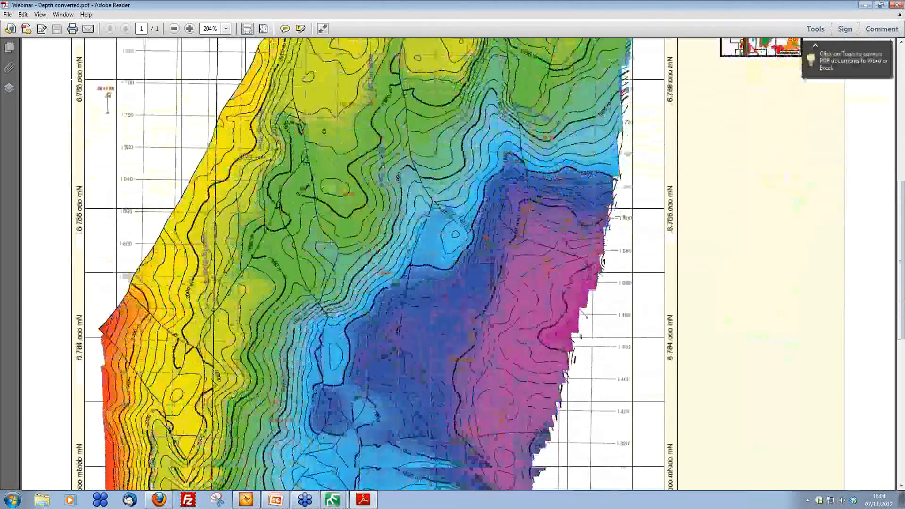
Step: Turn on the Geospatial Location Tool to read latitude and longitude on the PDF map
scroll(406, 257, down, 4)
click(23, 15)
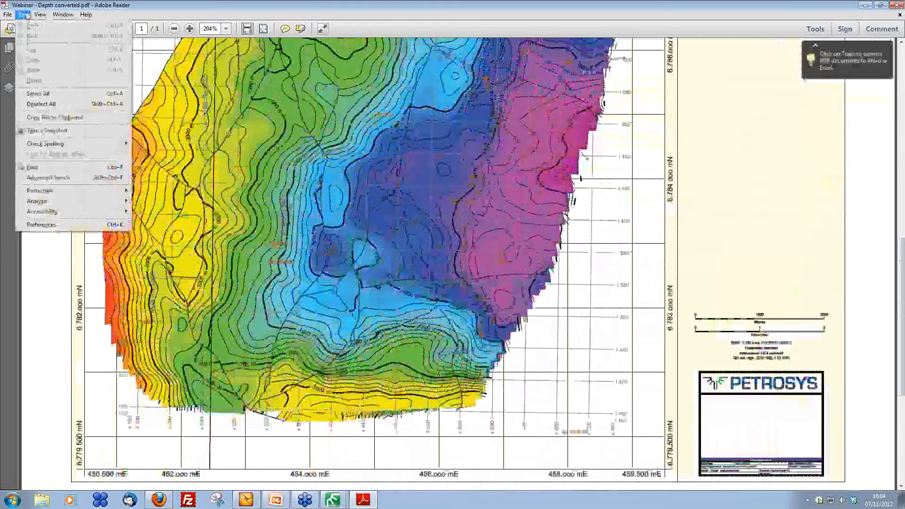
mouse_move(52, 202)
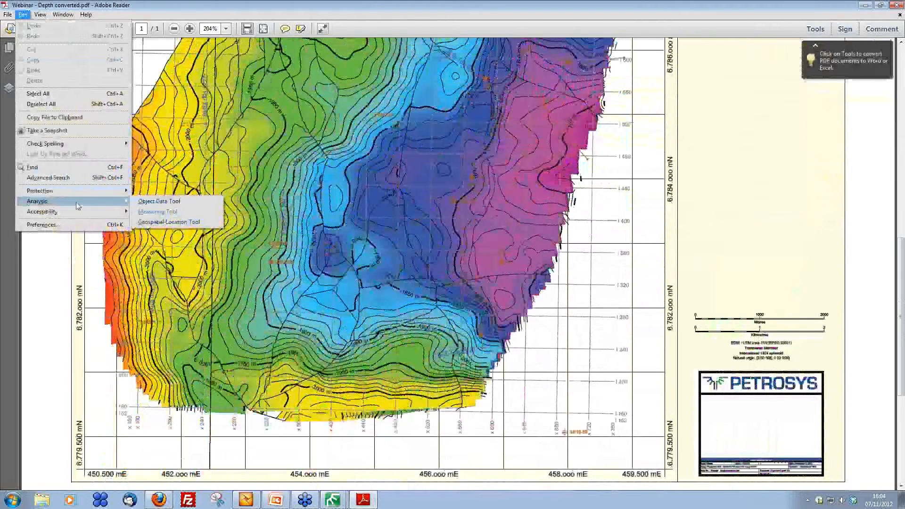
click(177, 222)
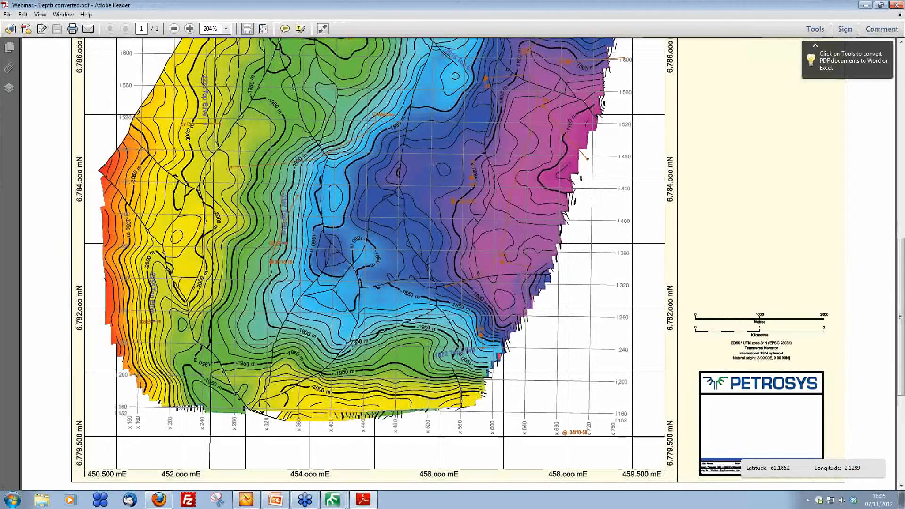
Step: Open the PDF layers list and toggle the Top Ness and Base Cretaceous layers off
click(10, 88)
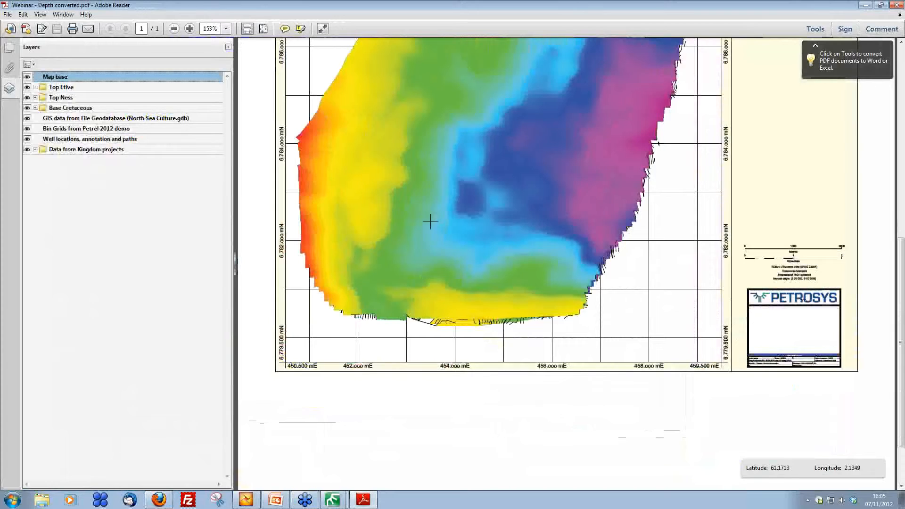
scroll(430, 218, up, 3)
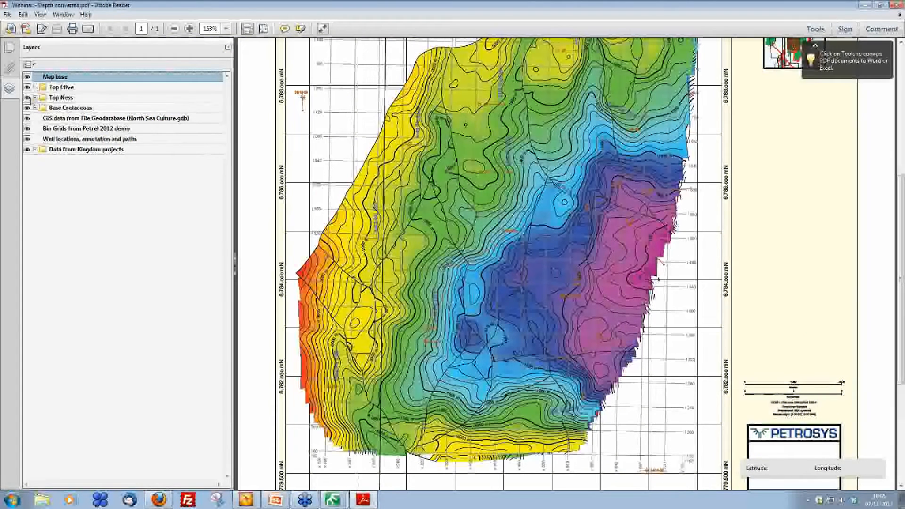
click(27, 98)
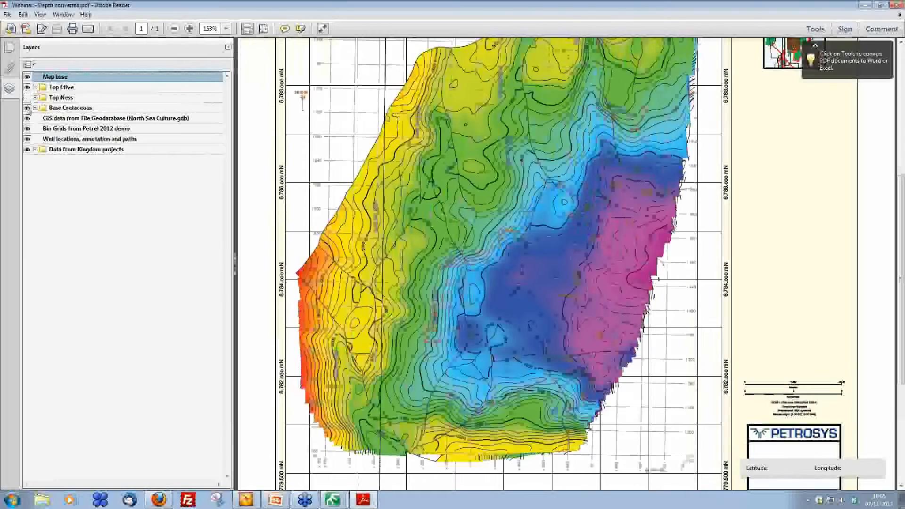
click(27, 107)
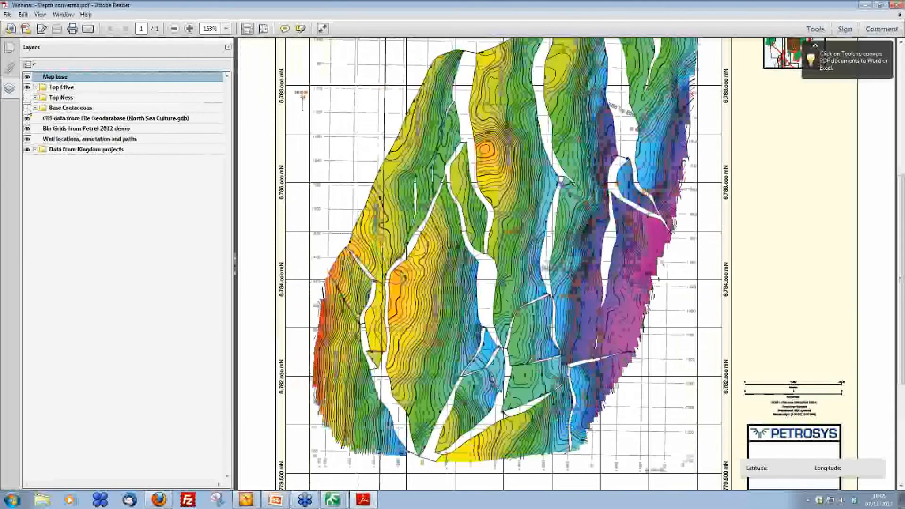
click(29, 109)
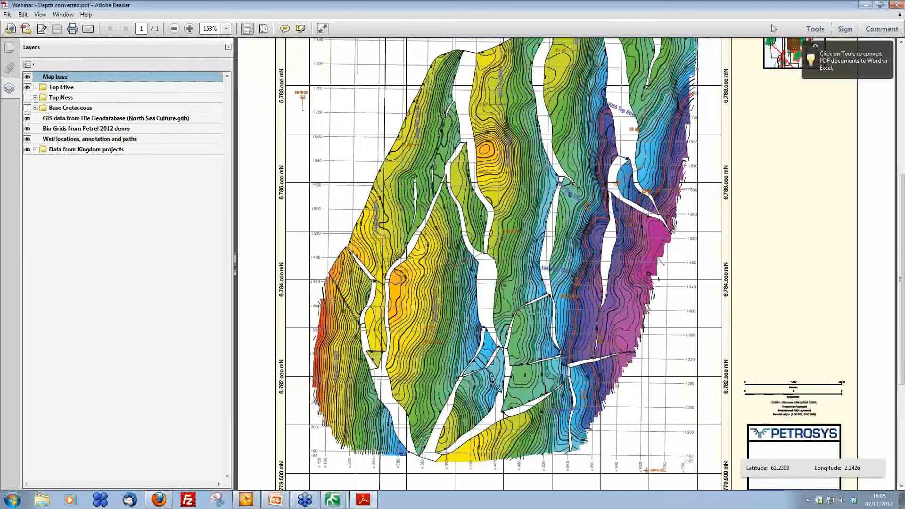
Step: Close the PDF and clear all layers from the Petrosys display list
click(894, 6)
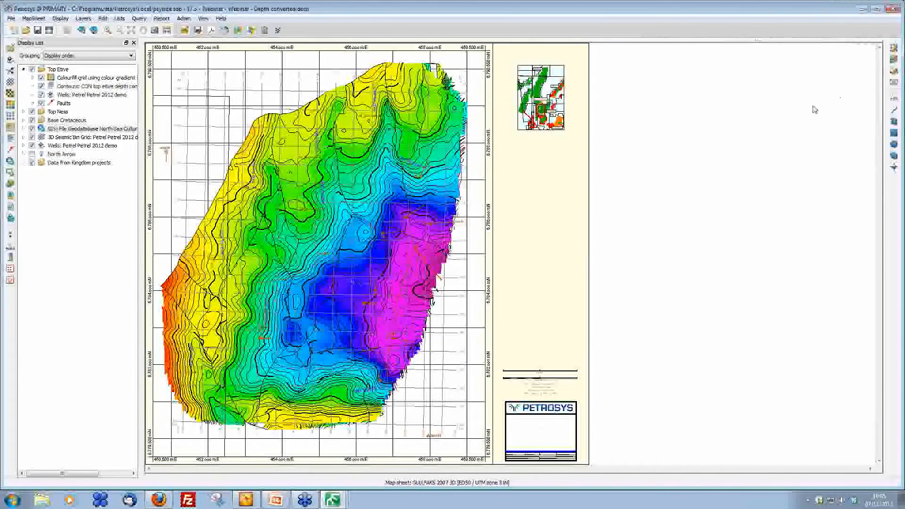
click(13, 31)
click(473, 263)
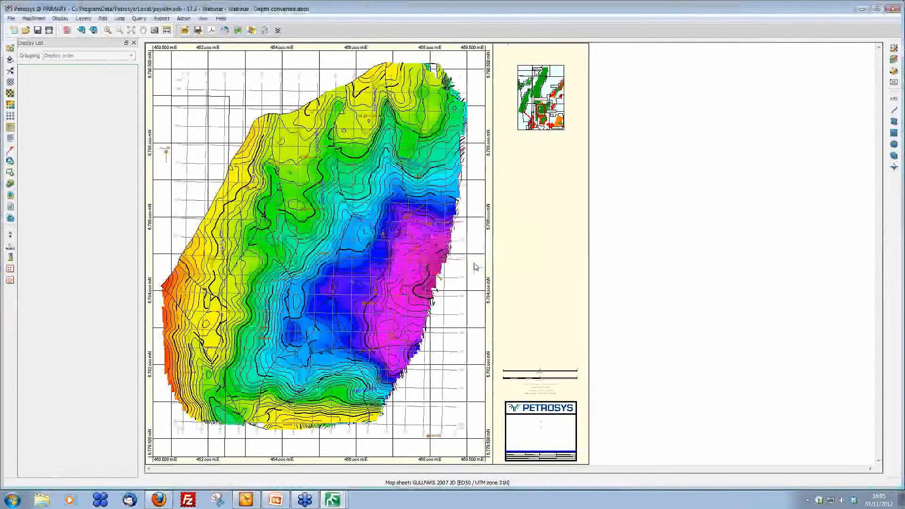
Step: Switch to Petrel and display the 34/10 wells in the 3D window
click(862, 8)
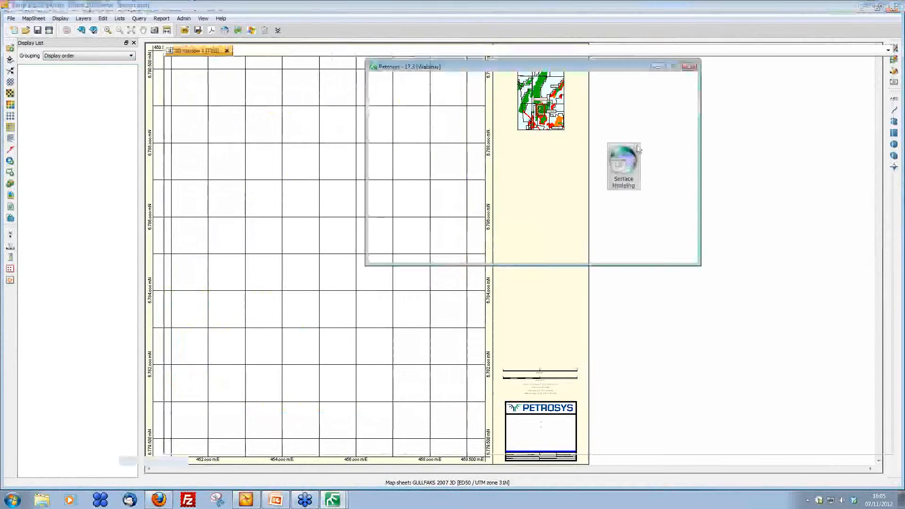
click(512, 9)
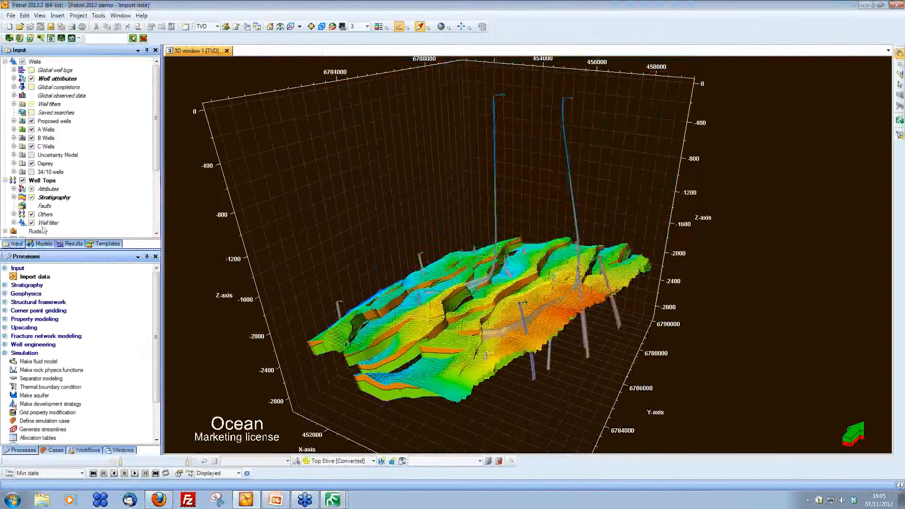
click(32, 172)
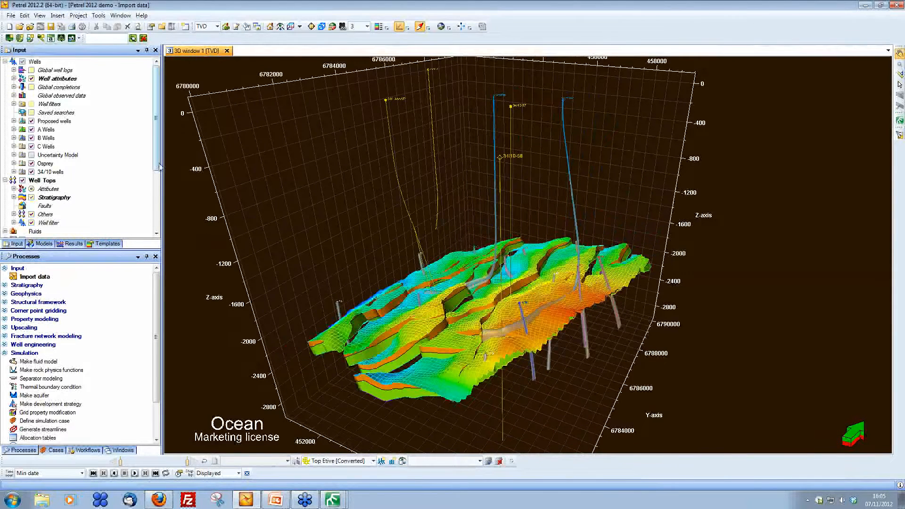
Step: Hide the Gullfaks_Geo model from the 3D window and return to the input data tree
scroll(70, 234, down, 4)
click(44, 244)
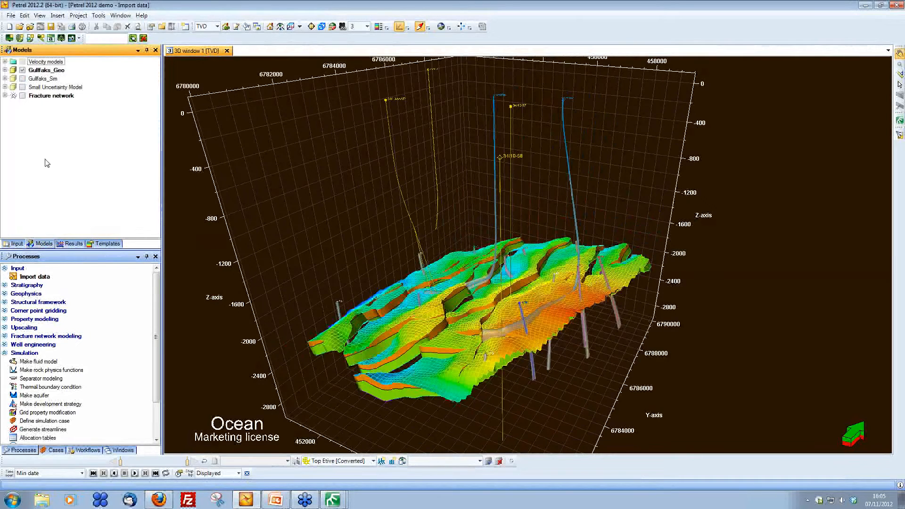
click(16, 244)
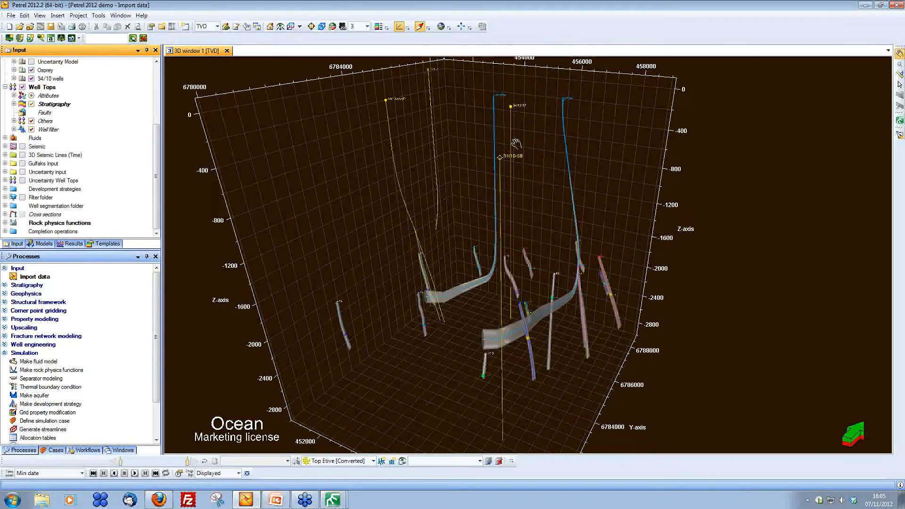
Step: Return to Petrosys and open the NORTH SEA map sheet
click(336, 500)
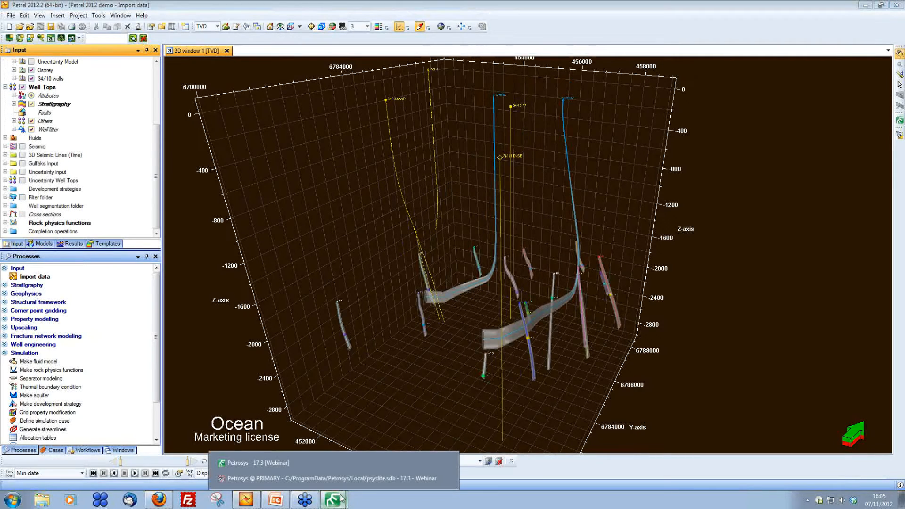
click(357, 479)
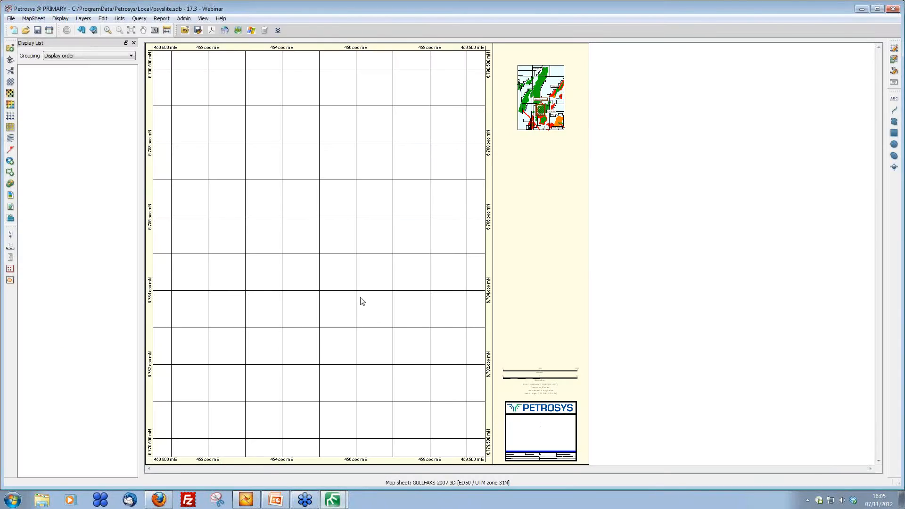
click(34, 18)
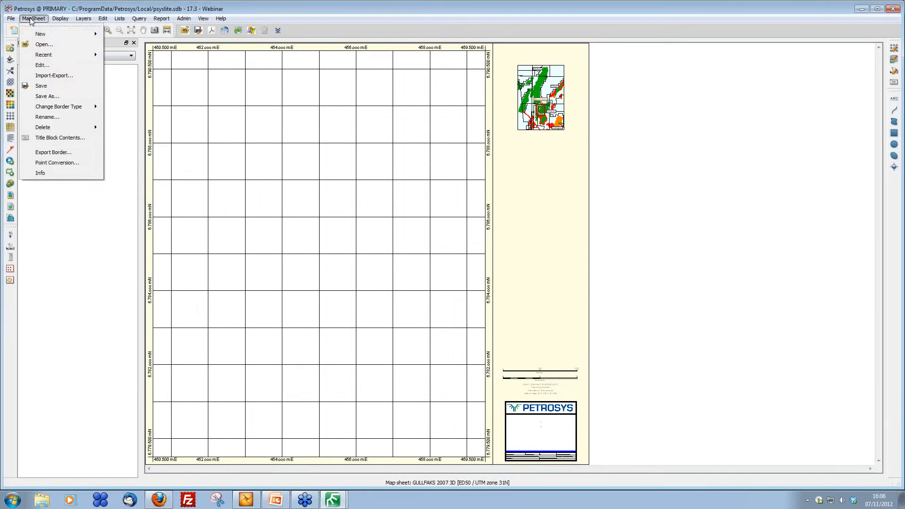
click(42, 43)
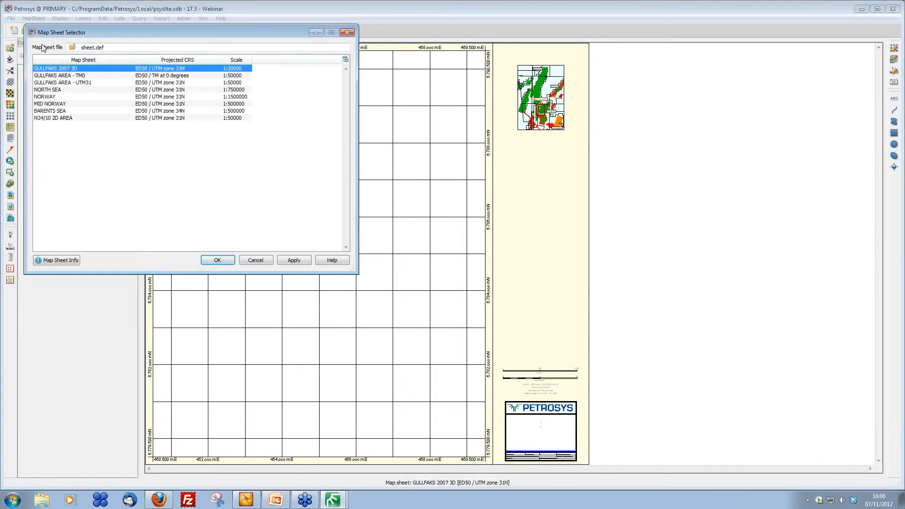
double_click(66, 91)
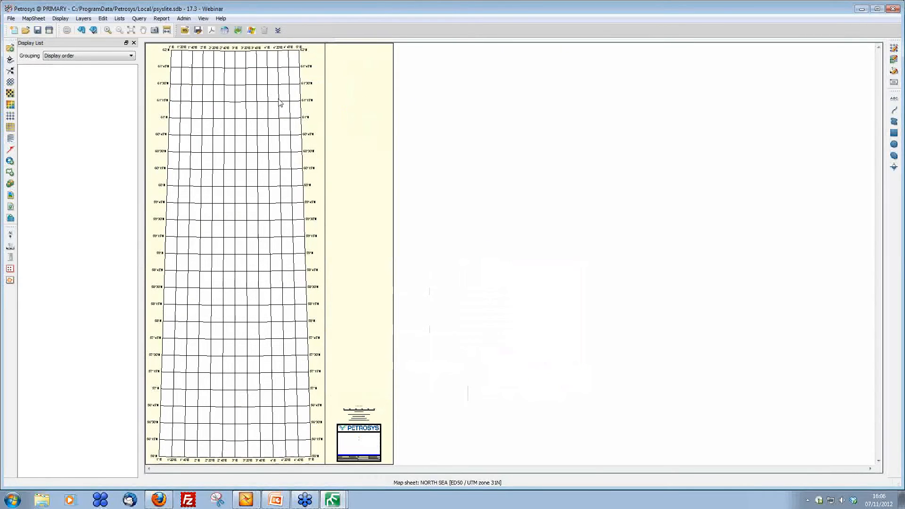
Step: Display the top paleocene from zmap ascii contour file on the map sheet
click(10, 140)
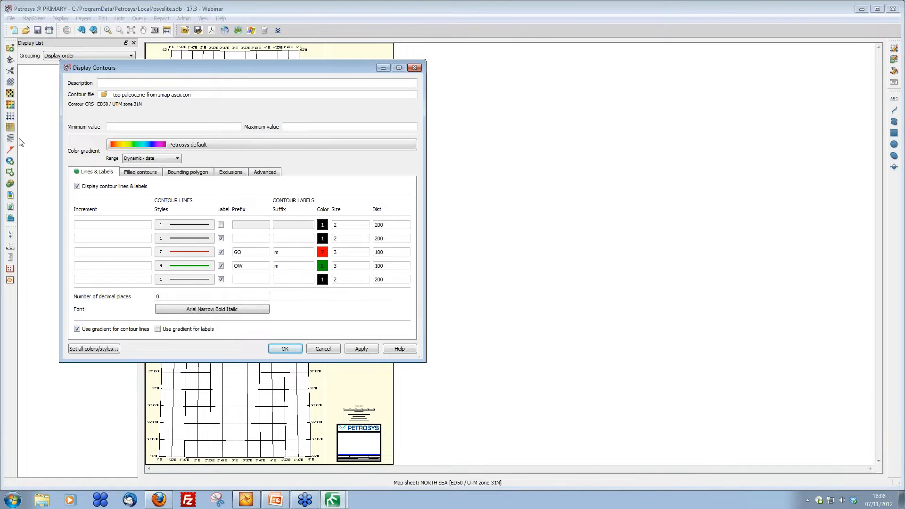
click(286, 349)
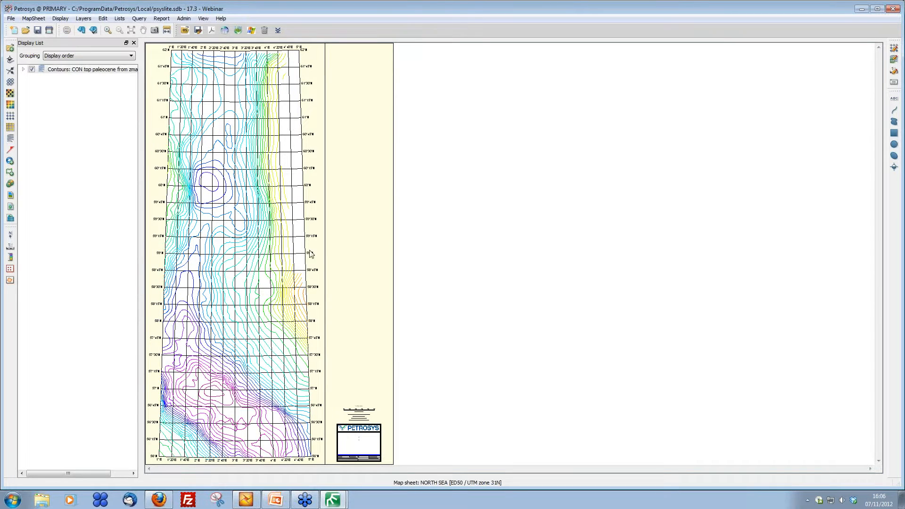
Step: Start exporting the contour layer as spatial data to the Petrel folder Regional data with Invert Z value scaling
right_click(227, 112)
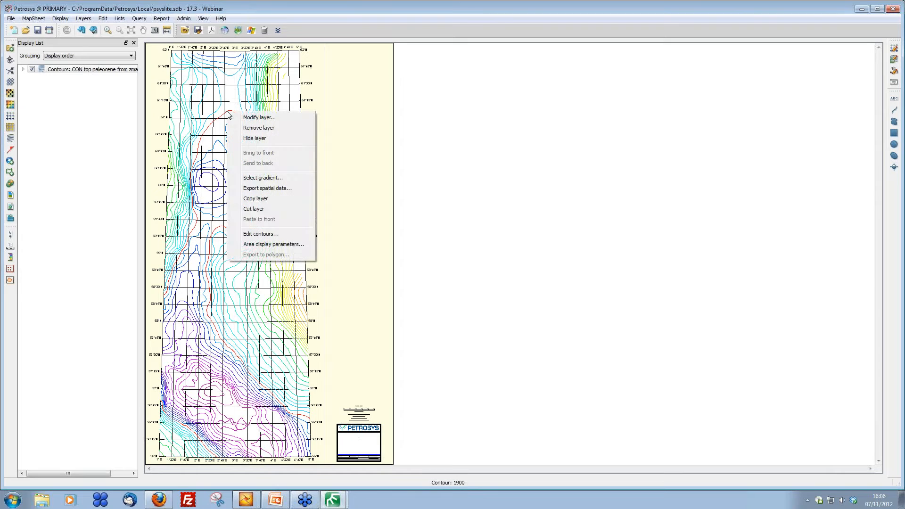
click(279, 188)
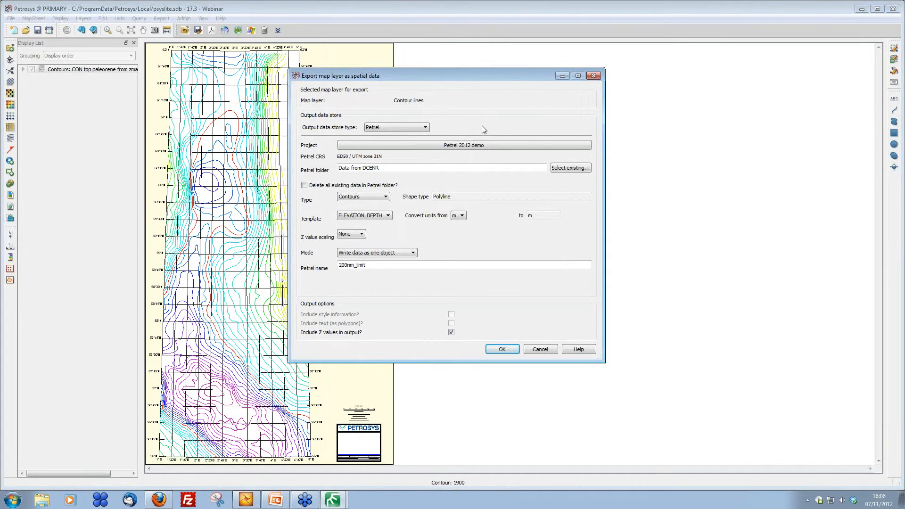
drag(406, 169, 285, 158)
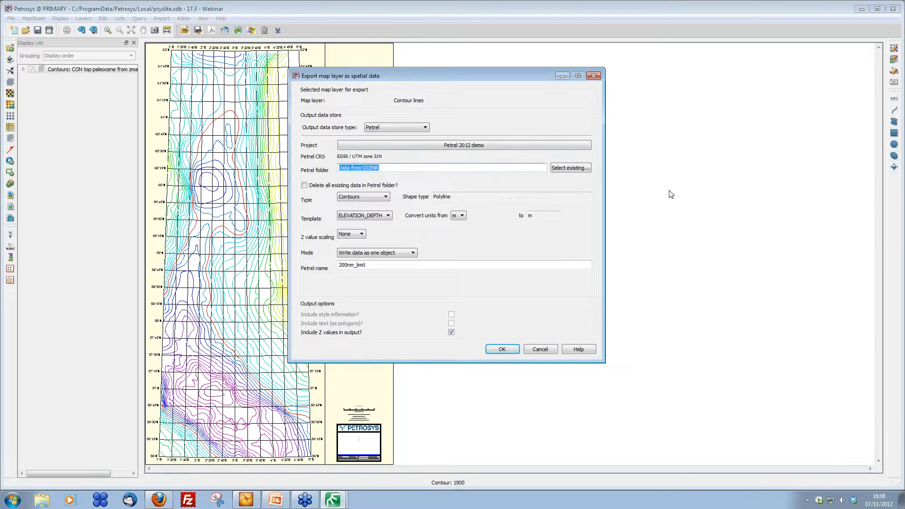
text(Regional data)
click(365, 234)
click(362, 249)
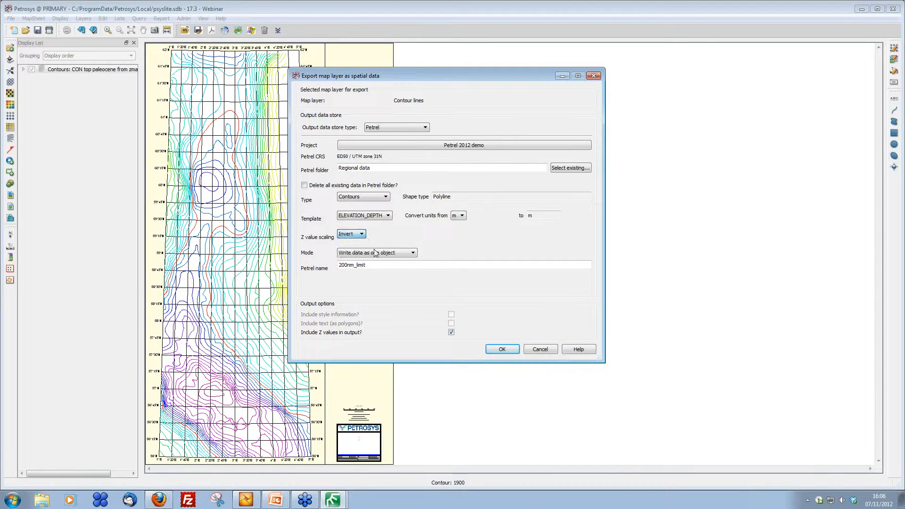
Step: Name the Petrel object Top Paleocene and run the export
click(381, 256)
click(380, 268)
drag(378, 266, 312, 260)
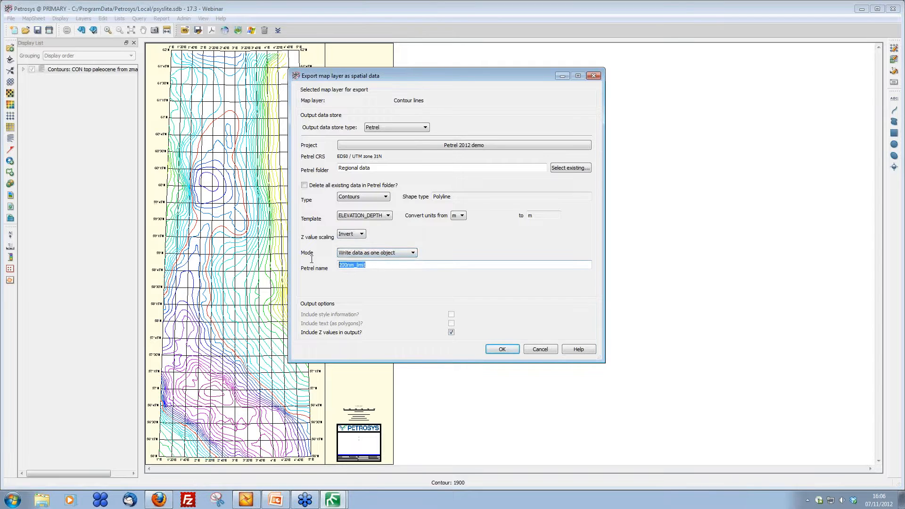
text(To)
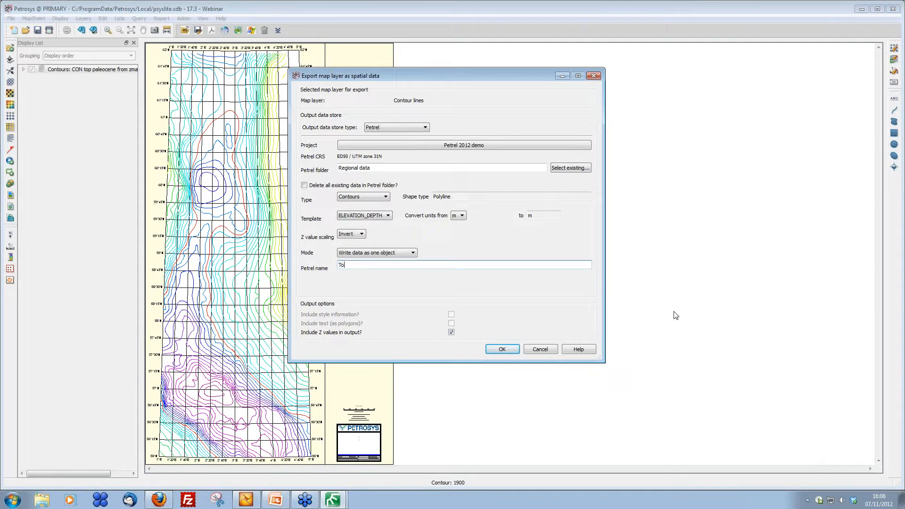
text(p Paleocene contours from zmap)
click(510, 349)
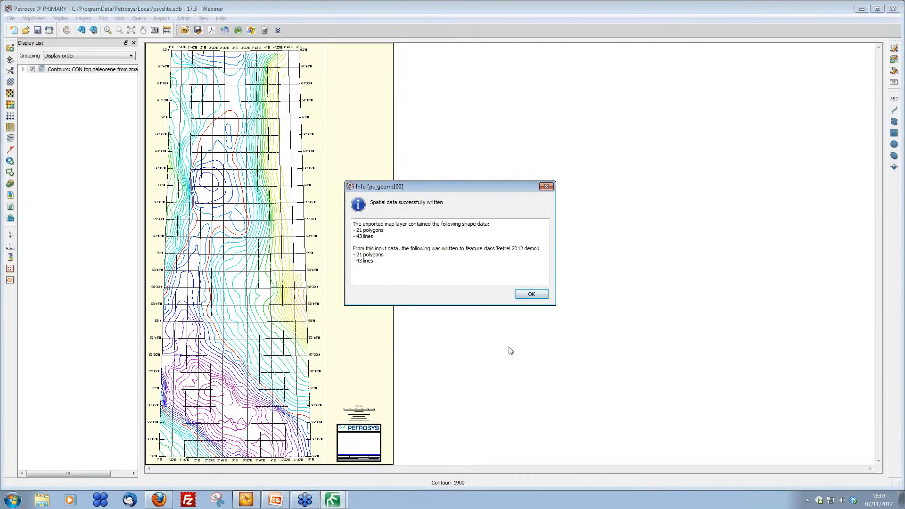
click(530, 294)
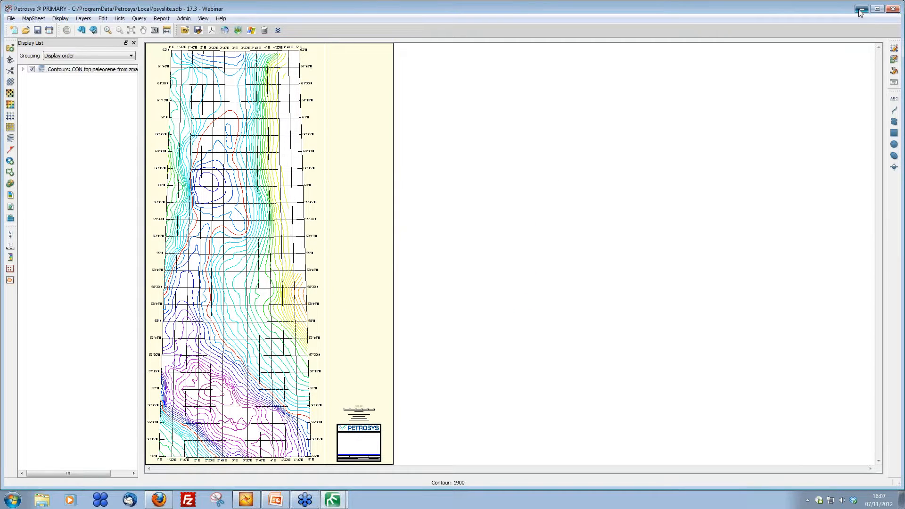
Step: Switch to Petrel and expand the Regional data folder in the input tree
click(862, 9)
scroll(560, 258, up, 2)
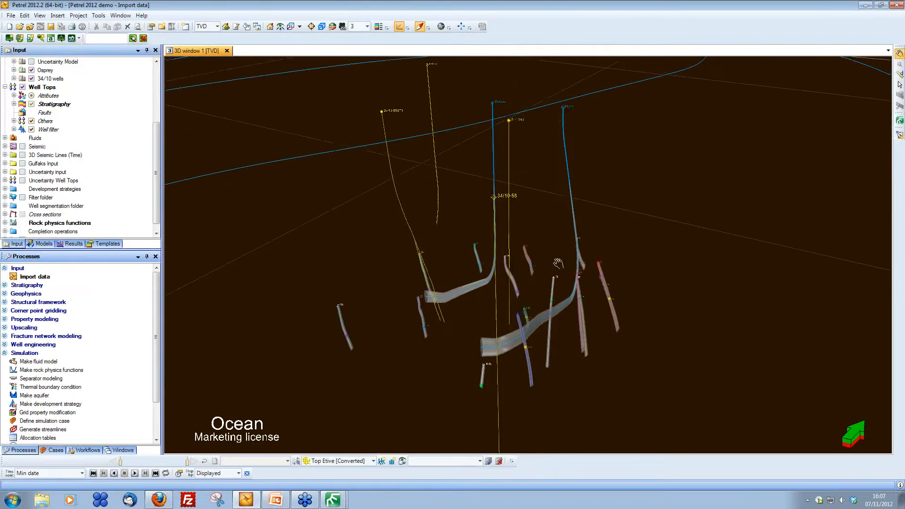
scroll(560, 259, down, 5)
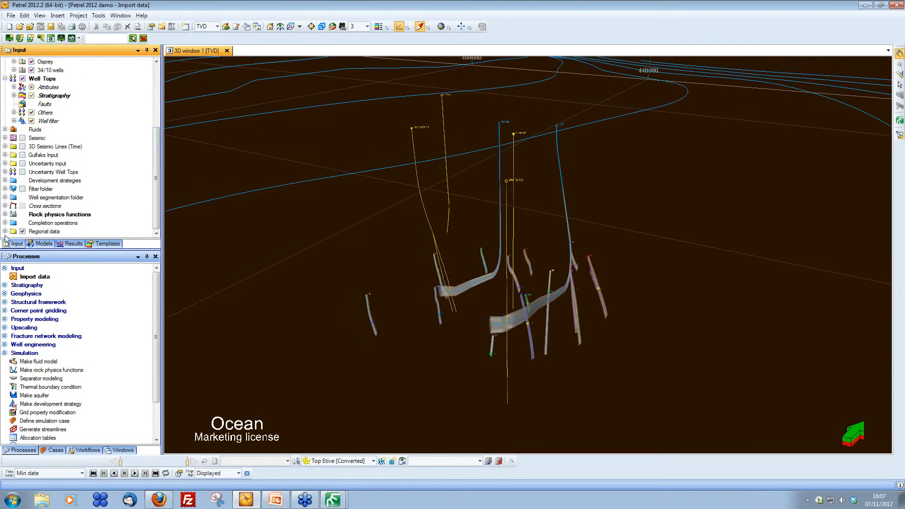
click(5, 231)
scroll(156, 198, down, 1)
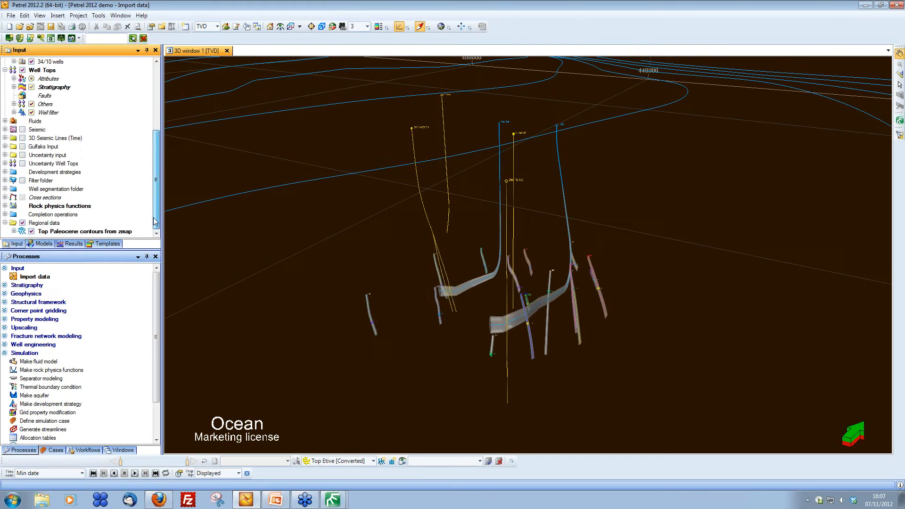
Step: Open the settings for the Top Paleocene contours from zmap object
click(78, 231)
right_click(78, 236)
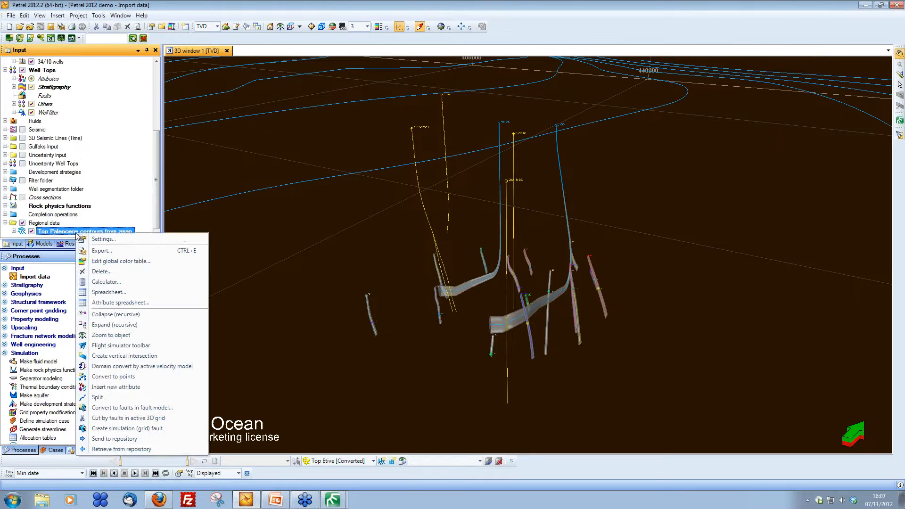
click(96, 238)
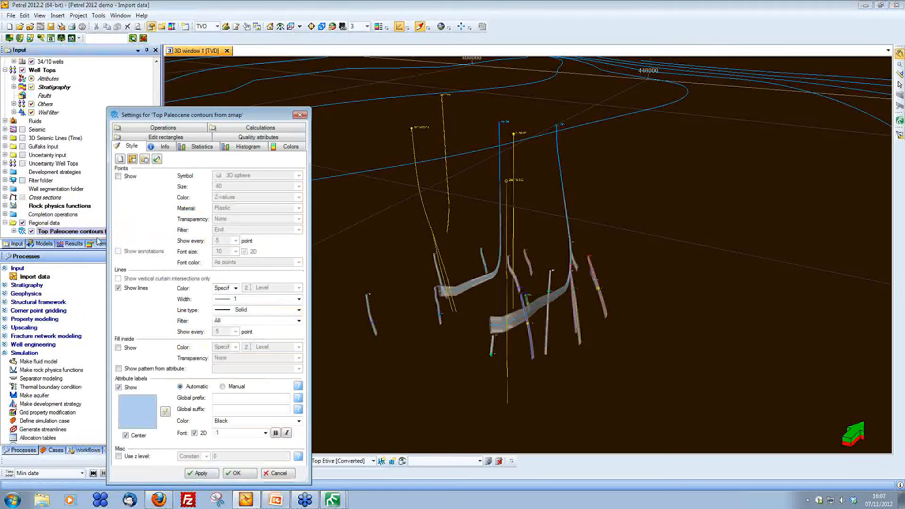
Step: Color the Top Paleocene contour lines by Z-values and close the settings
click(235, 288)
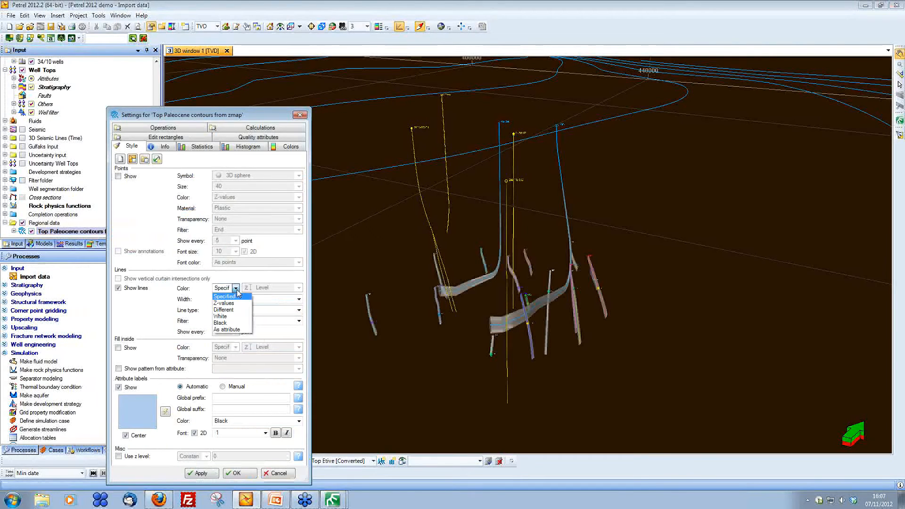
click(231, 304)
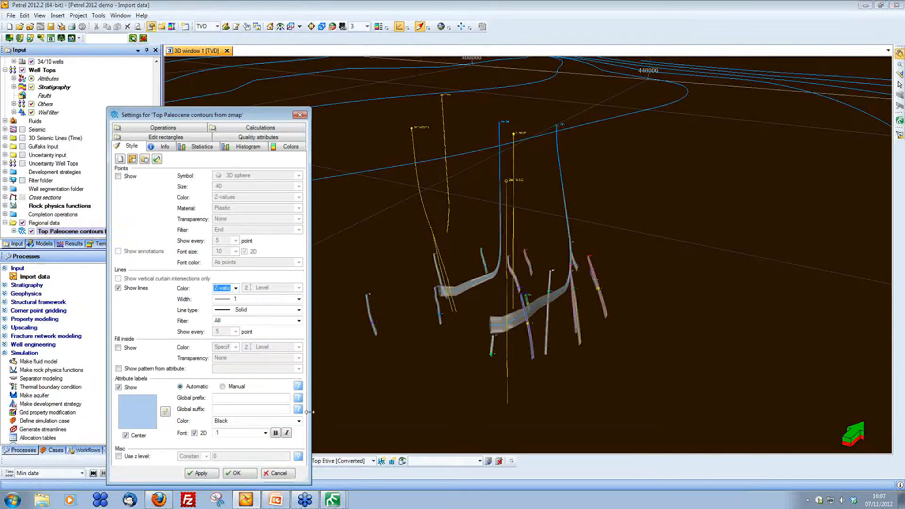
click(236, 473)
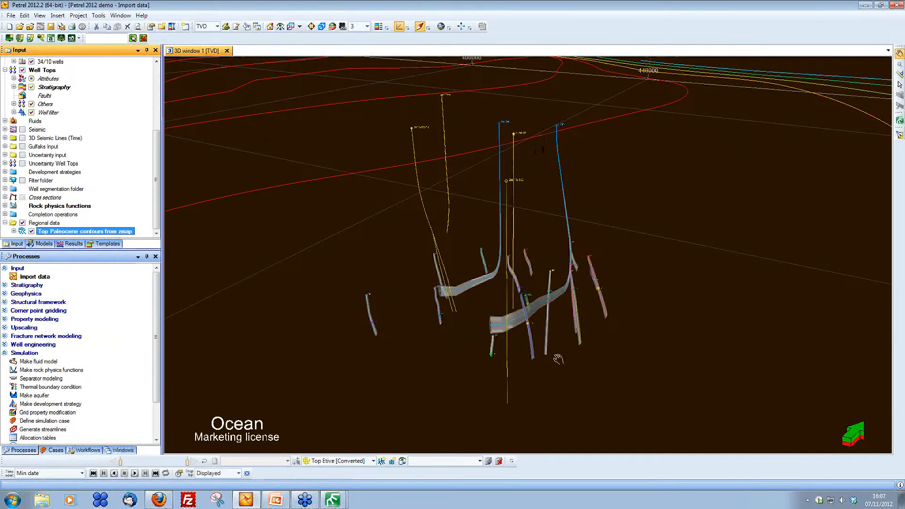
Step: Switch to Petrosys and open the Display GIS dialog for adding a new GIS layer
click(335, 498)
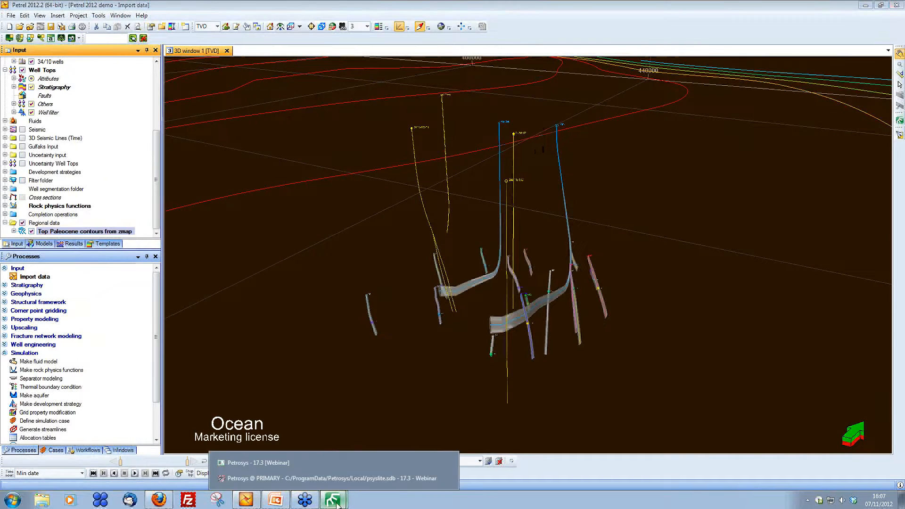
click(340, 477)
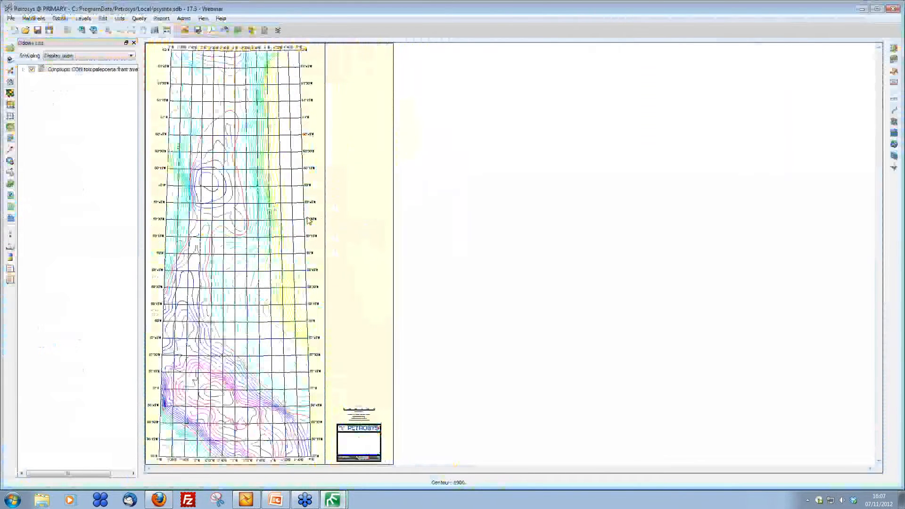
click(10, 162)
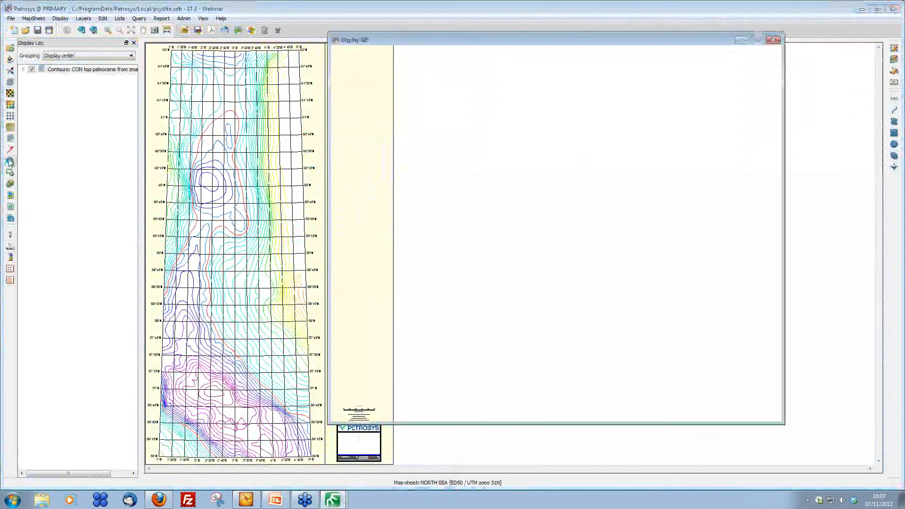
drag(519, 41, 263, 48)
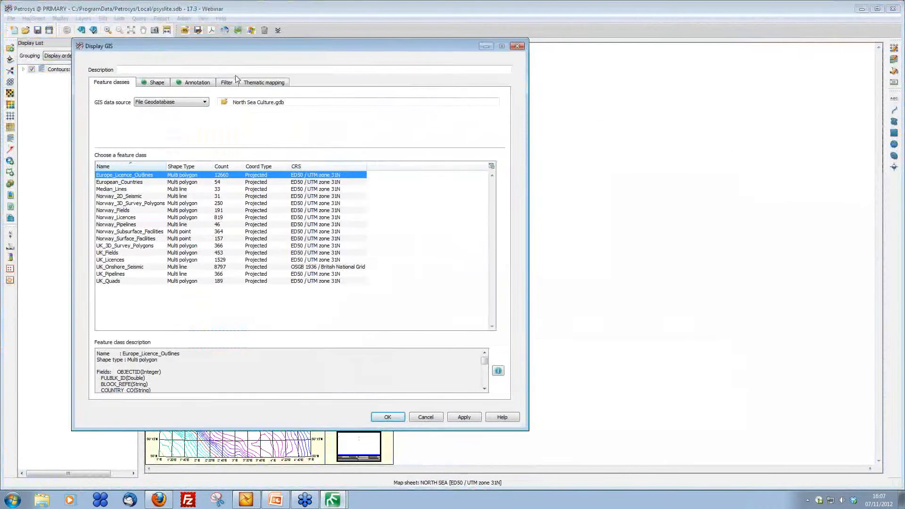
Step: Set the GIS data source to Excel and open the file NPD Vale Formation tops.xls
click(175, 103)
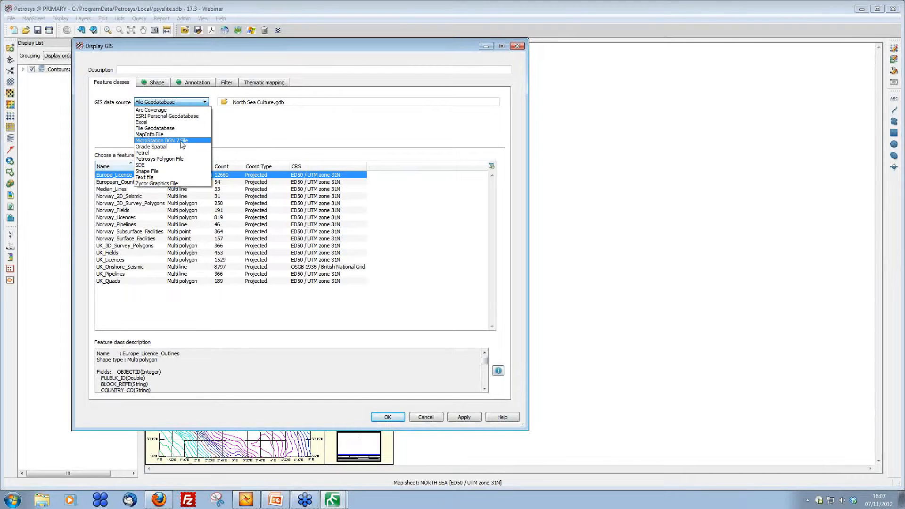
click(175, 122)
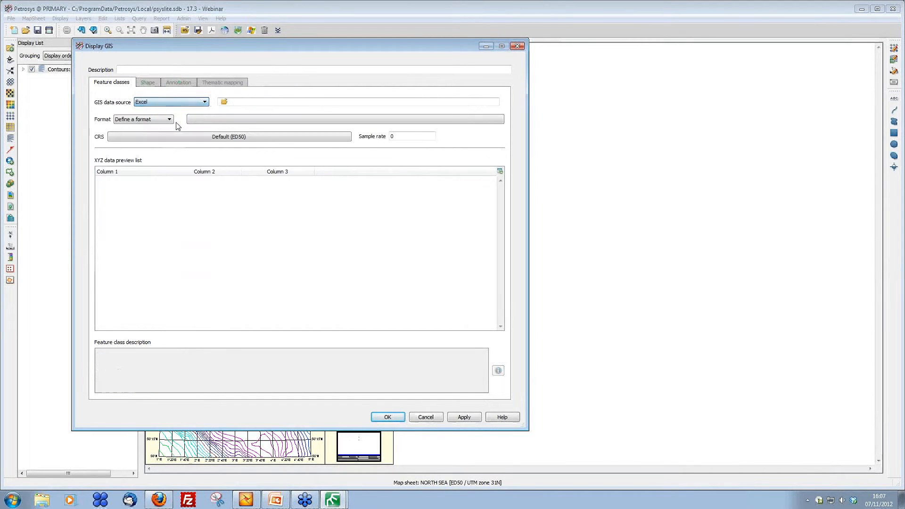
click(224, 102)
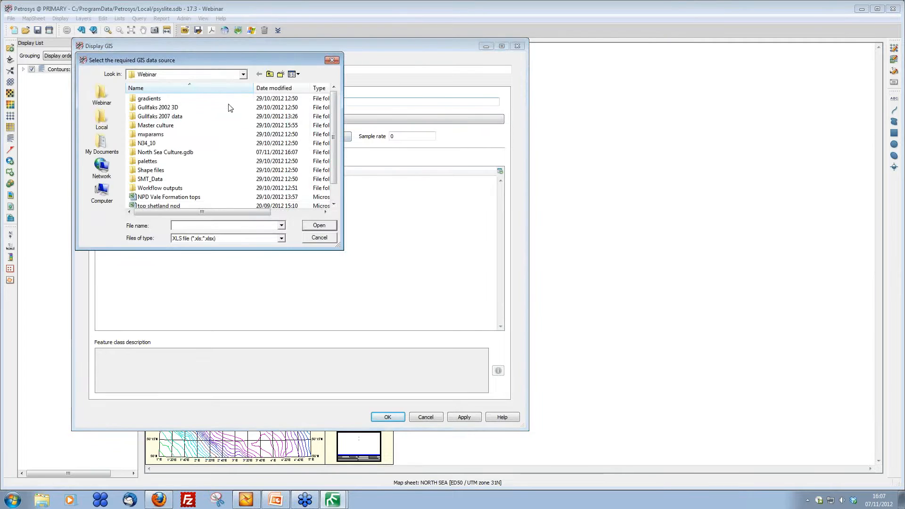
scroll(179, 191, down, 1)
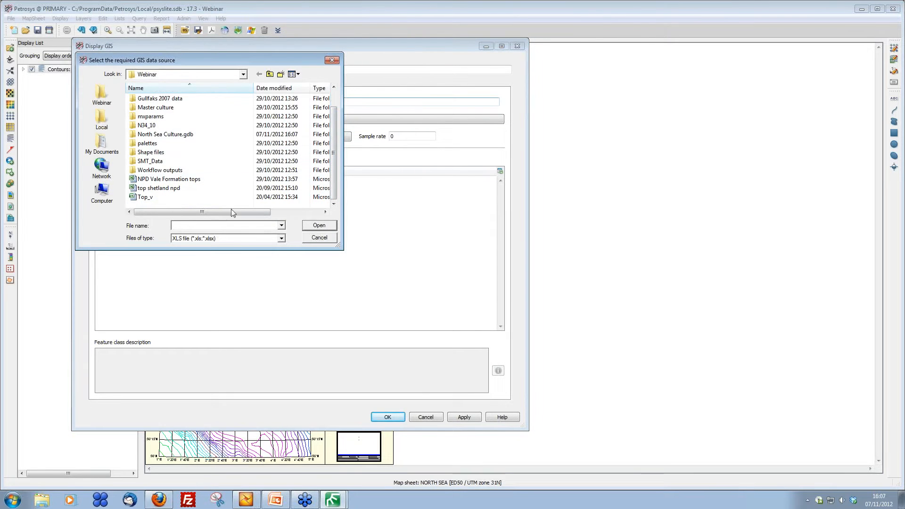
double_click(181, 183)
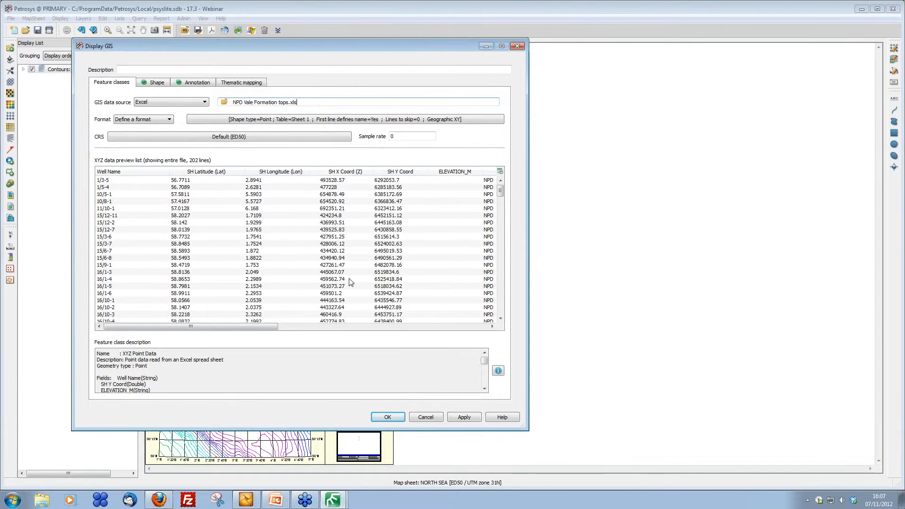
Step: Define the file format with Formation Longitude as column X, Formation Latitude as column Y and TVDSS m as column Z
drag(245, 326, 218, 328)
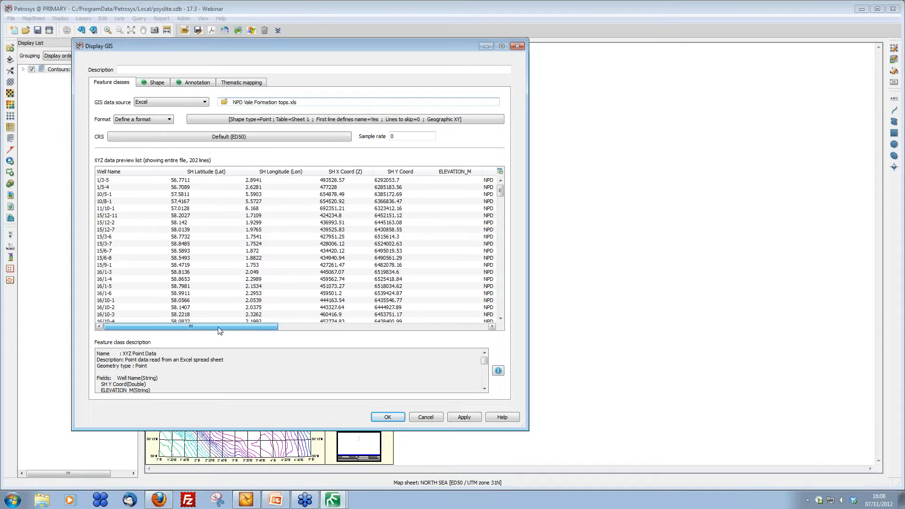
click(331, 120)
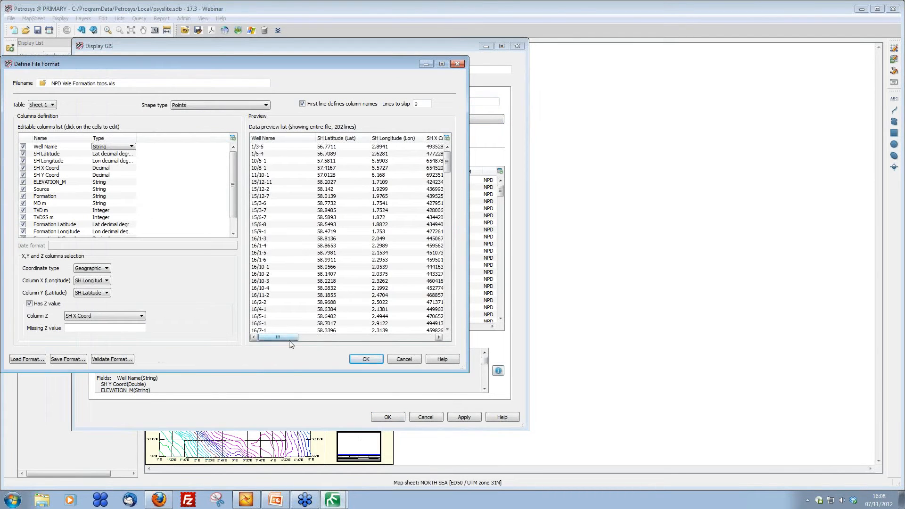
drag(283, 338, 304, 349)
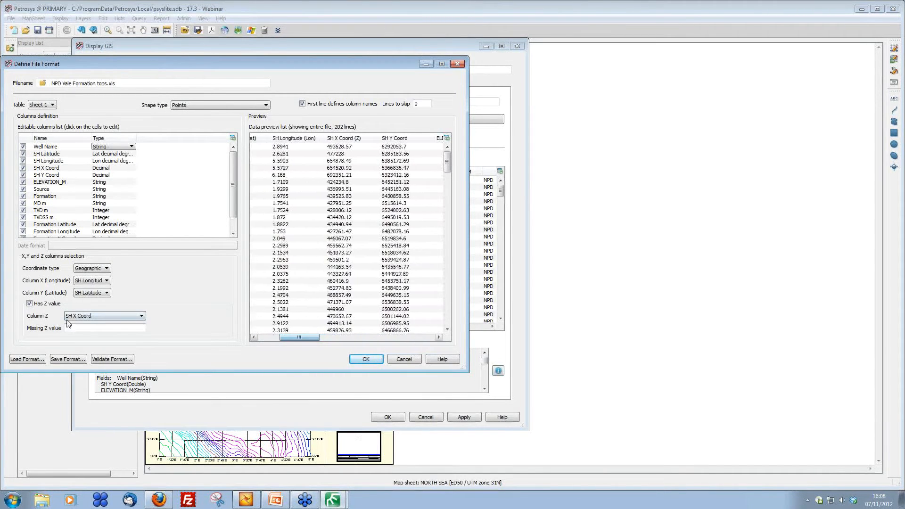
click(106, 281)
click(103, 297)
click(103, 294)
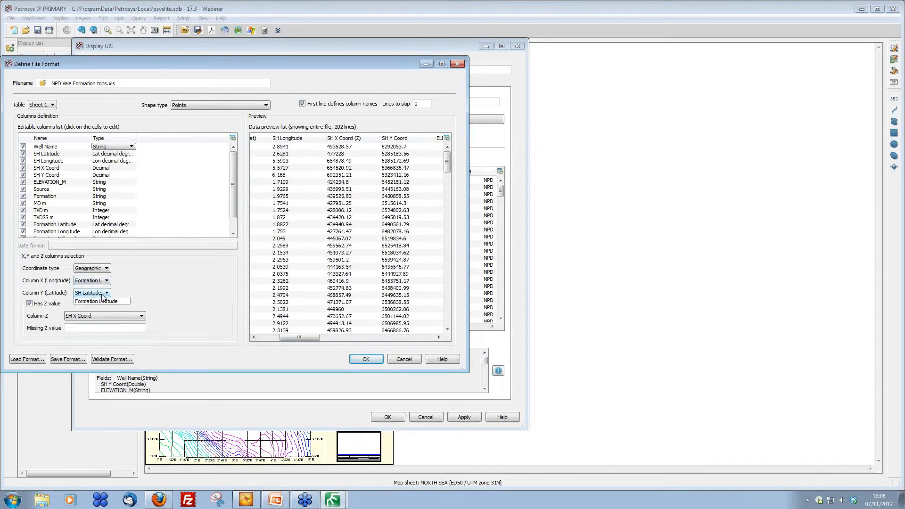
click(99, 307)
click(103, 315)
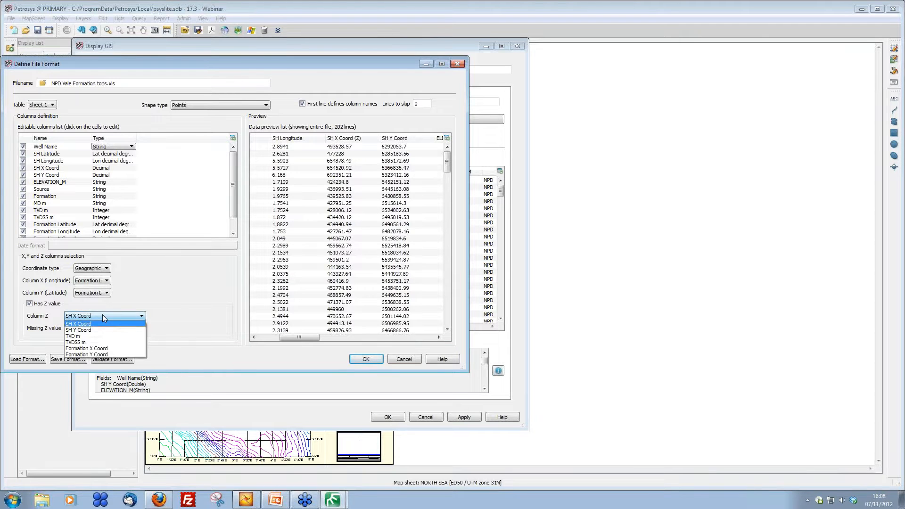
click(81, 342)
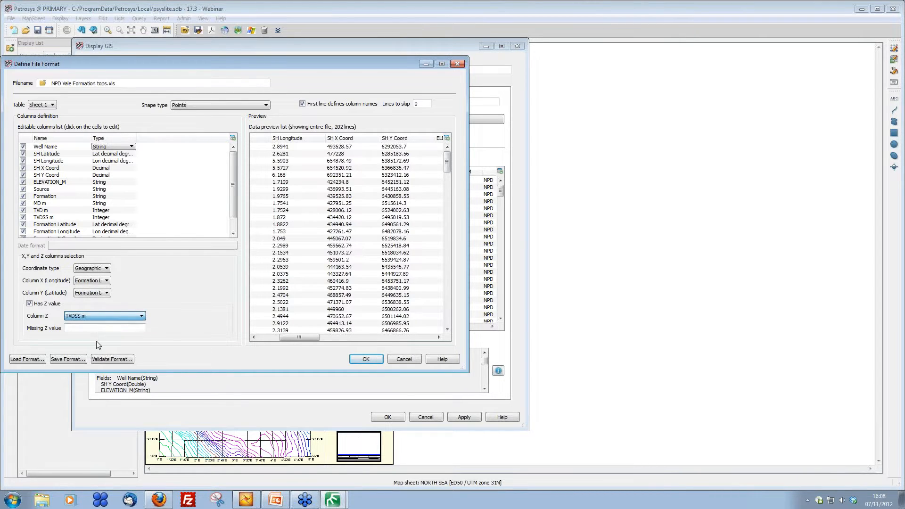
click(366, 358)
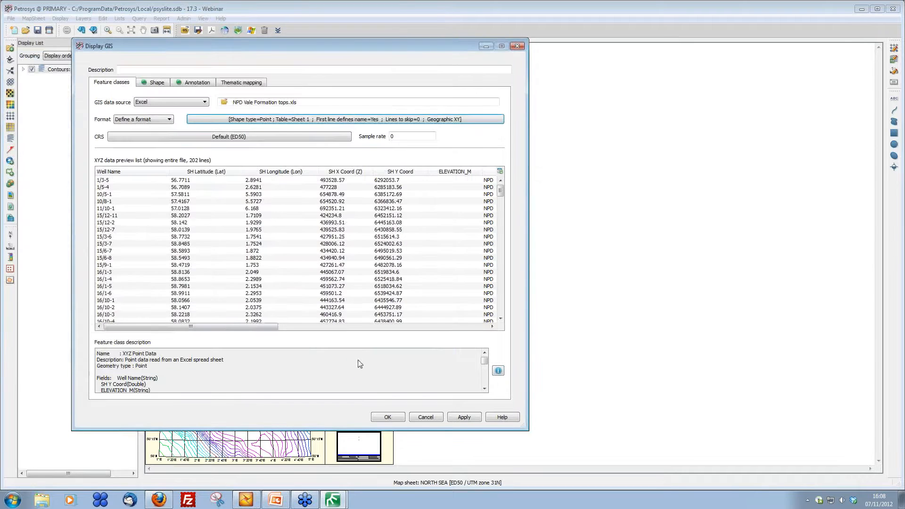
Step: Set the layer's point style to the filled circle well symbol number 132
click(156, 82)
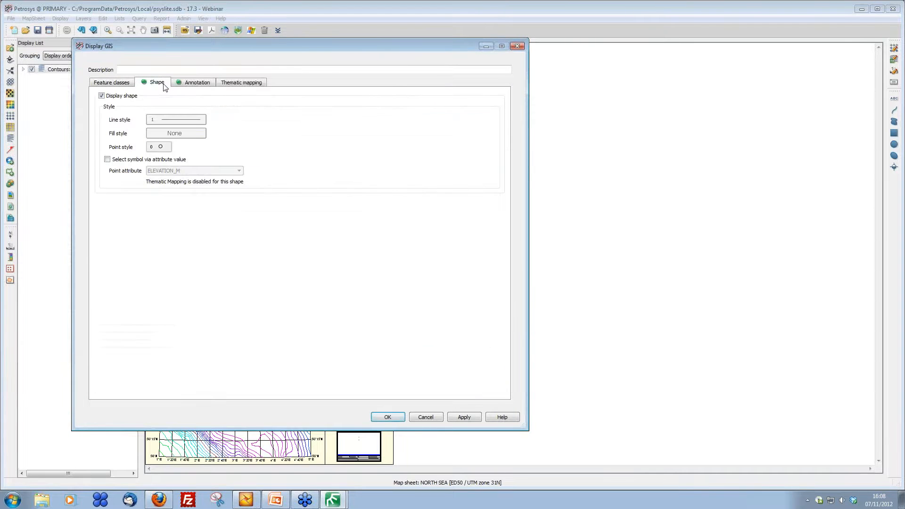
click(160, 147)
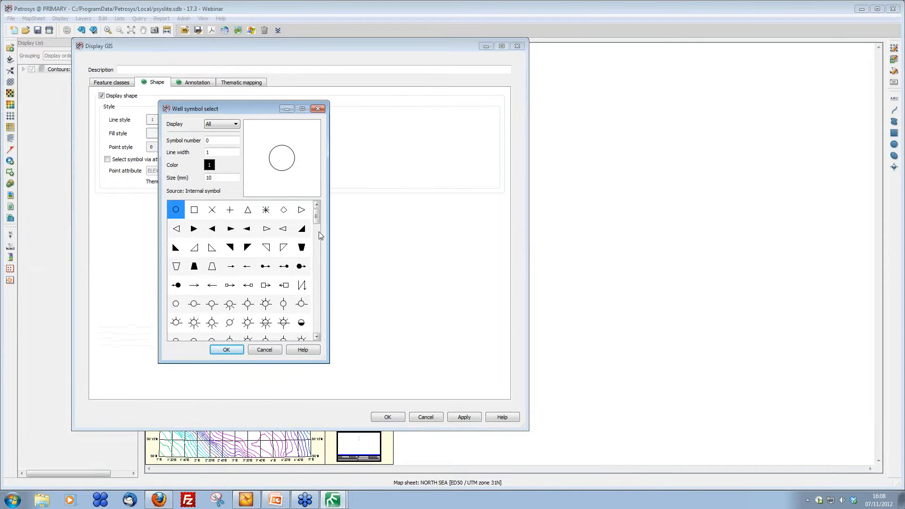
scroll(317, 235, down, 2)
click(284, 247)
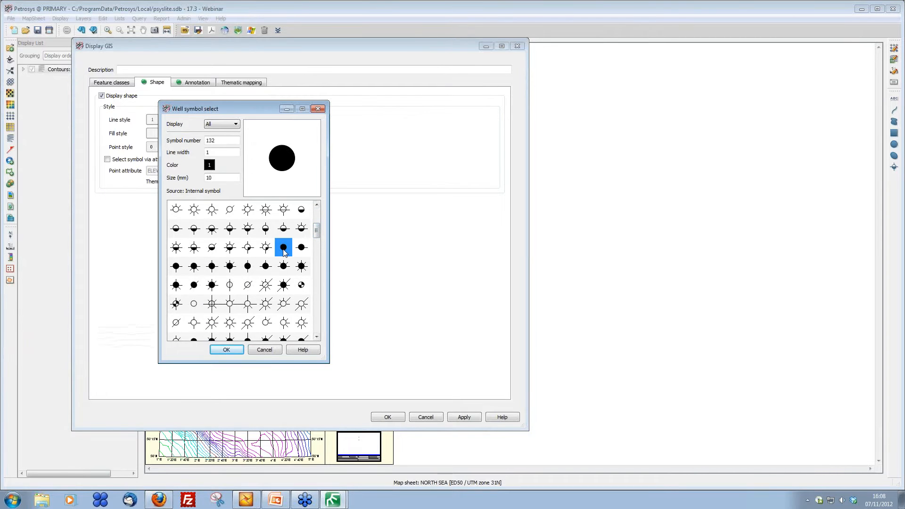
double_click(217, 177)
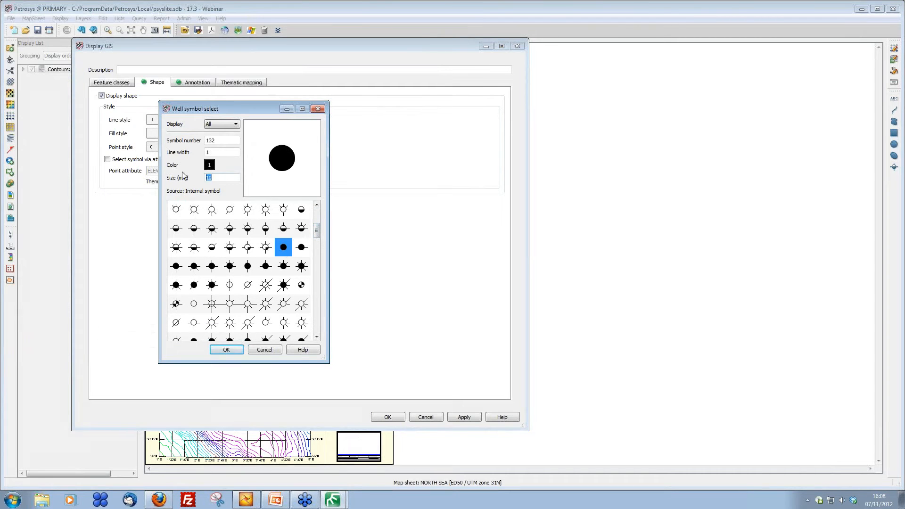
click(216, 348)
Step: Apply a Series (Gradient) thematic mapping to the shapes using the Z - Z Value attribute and confirm the layer
click(245, 84)
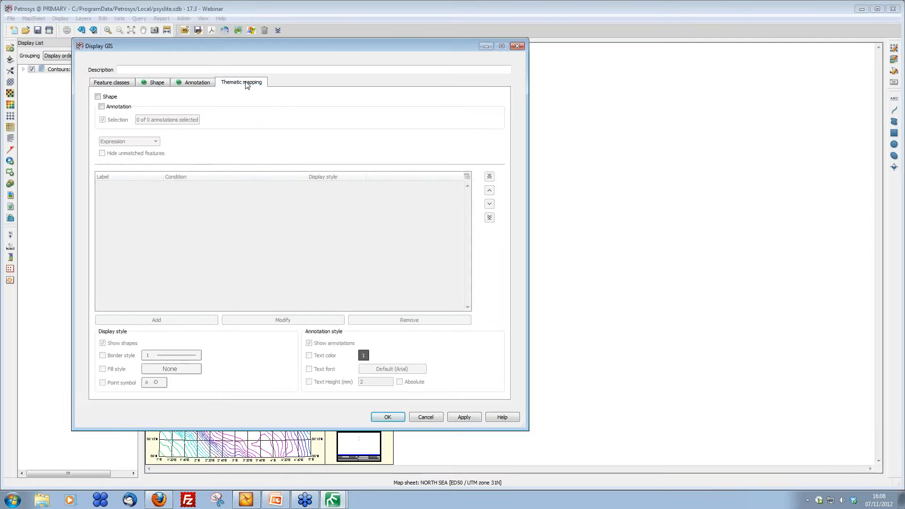
click(98, 97)
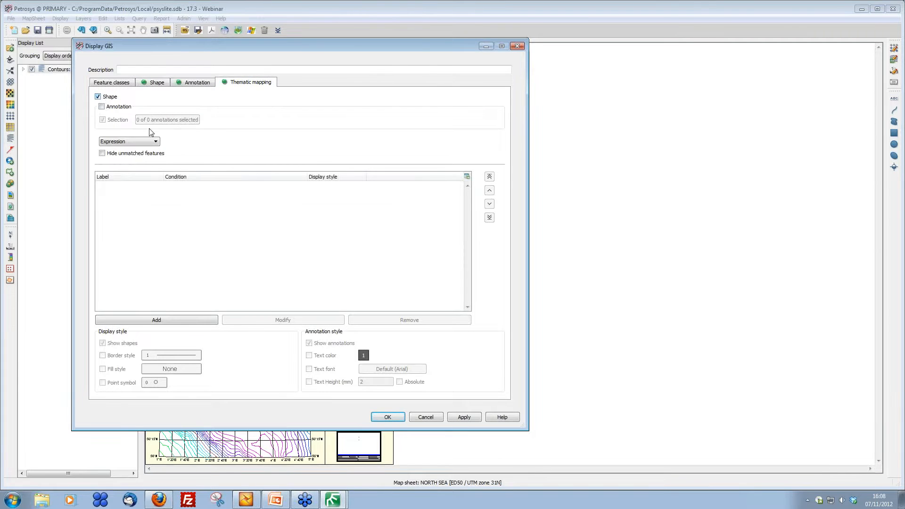
click(148, 142)
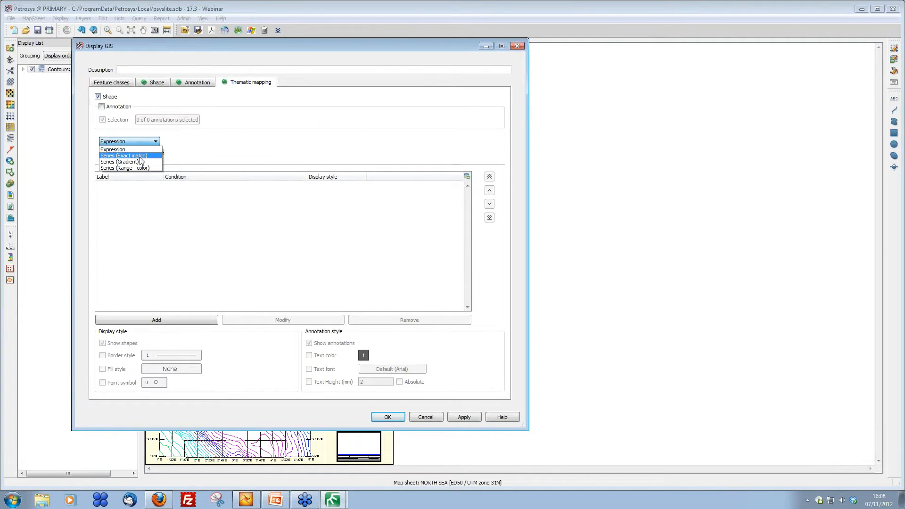
click(140, 163)
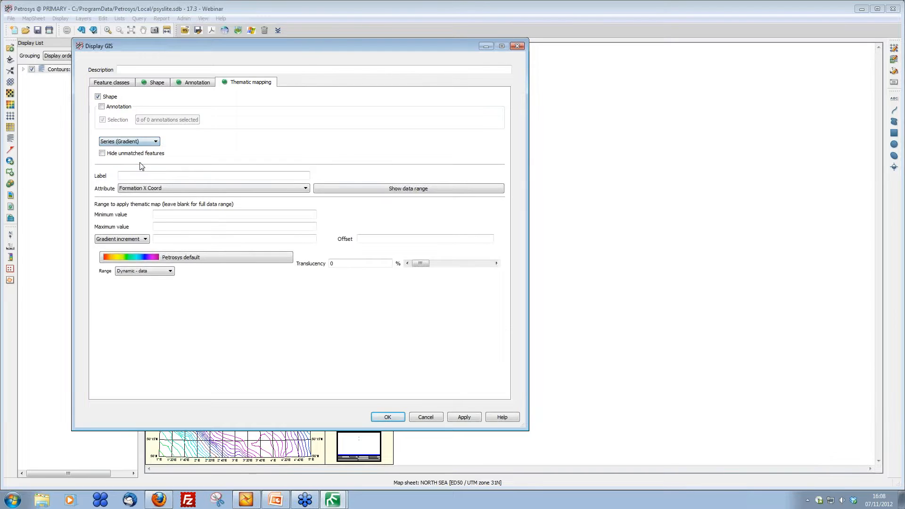
click(296, 189)
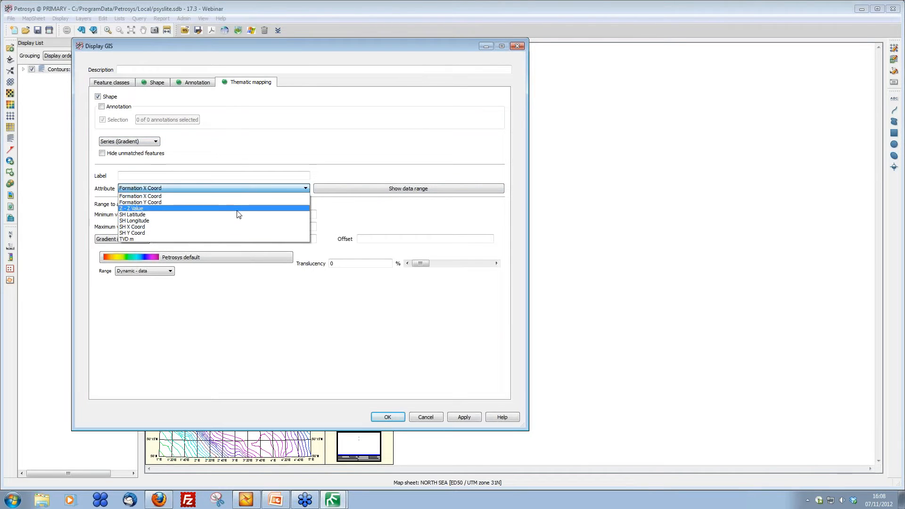
click(237, 209)
click(362, 189)
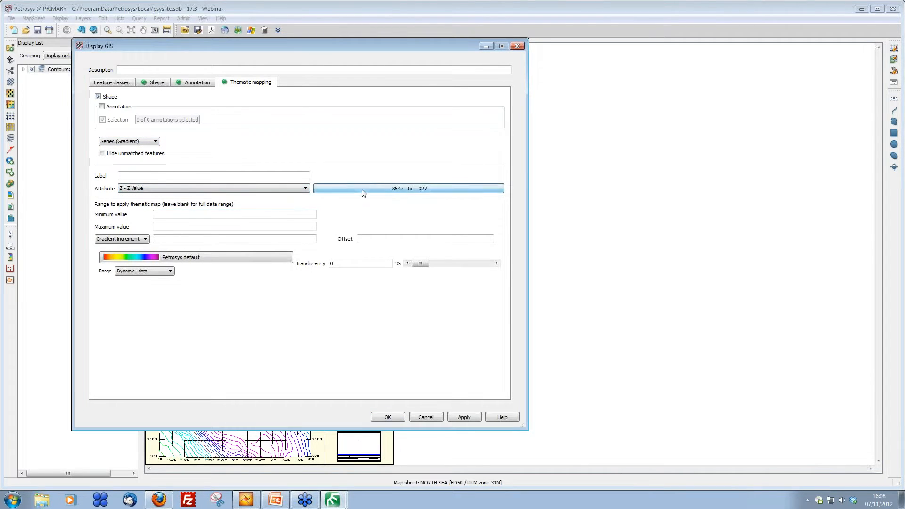
click(388, 419)
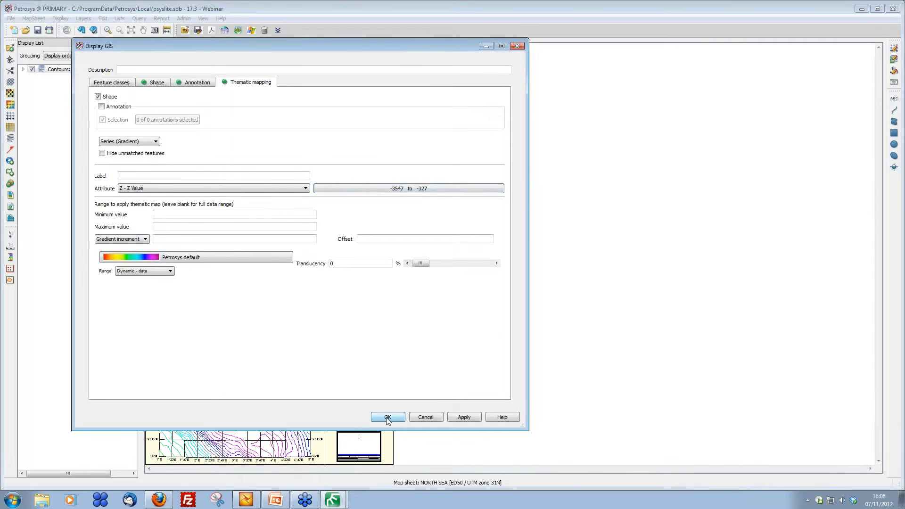
Step: Start exporting the Excel well tops layer to Petrel and name the Petrel object Top Vale depth from NPD
scroll(241, 173, up, 2)
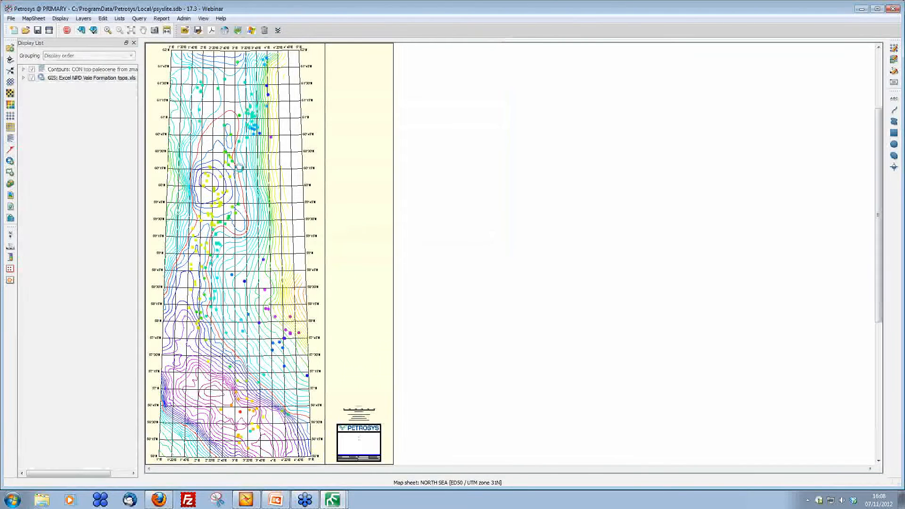
scroll(319, 172, up, 2)
scroll(320, 172, down, 2)
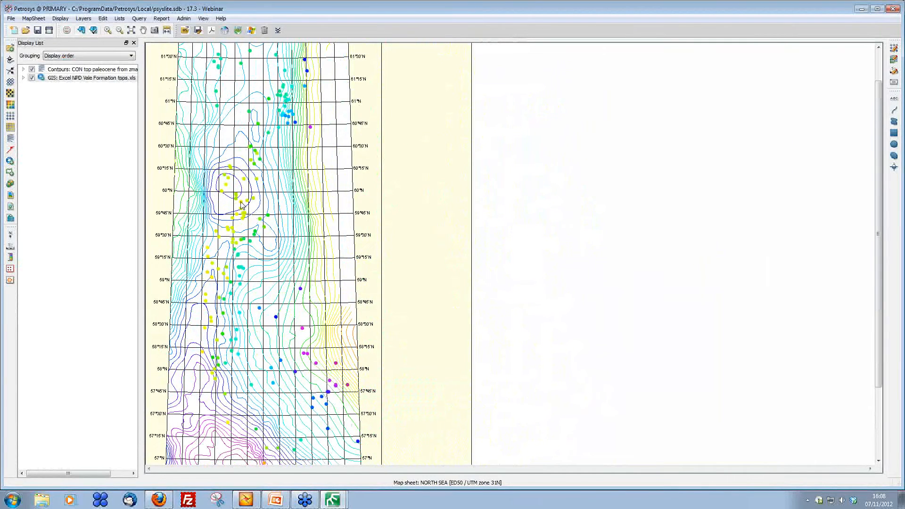
right_click(250, 50)
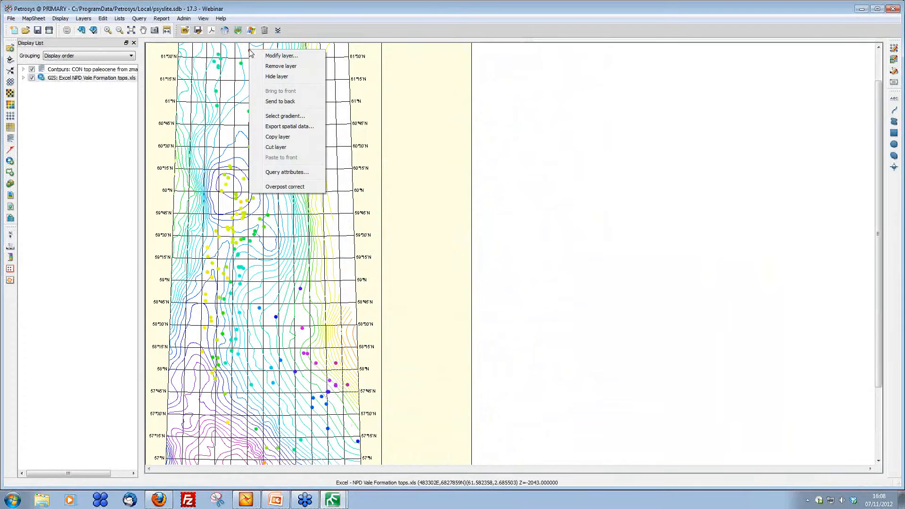
click(288, 126)
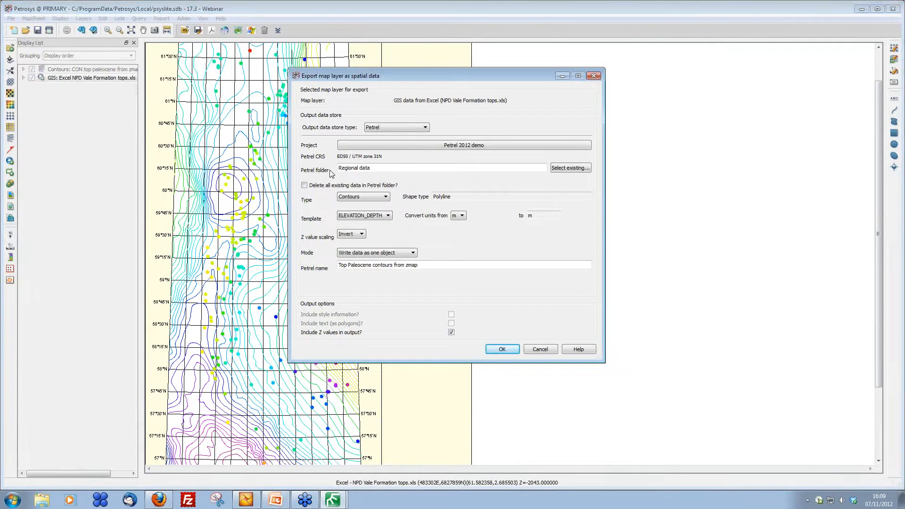
drag(432, 265, 324, 270)
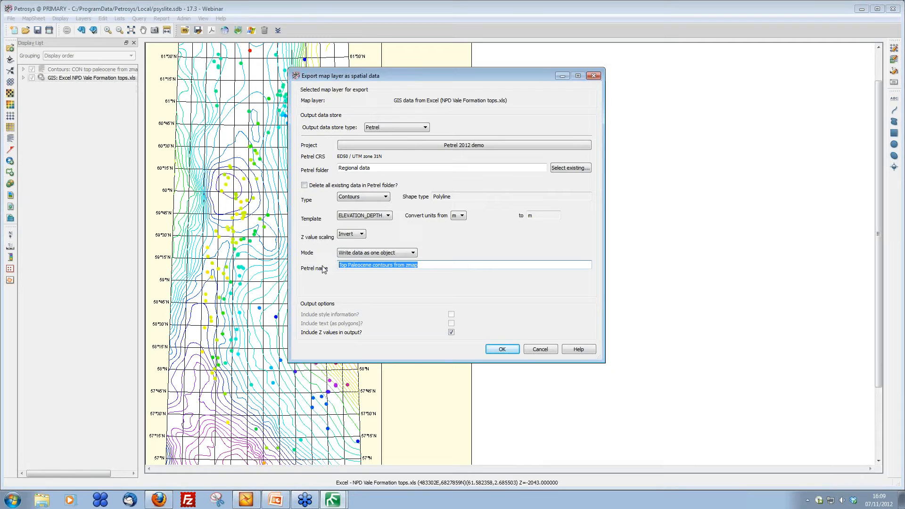
text(Top)
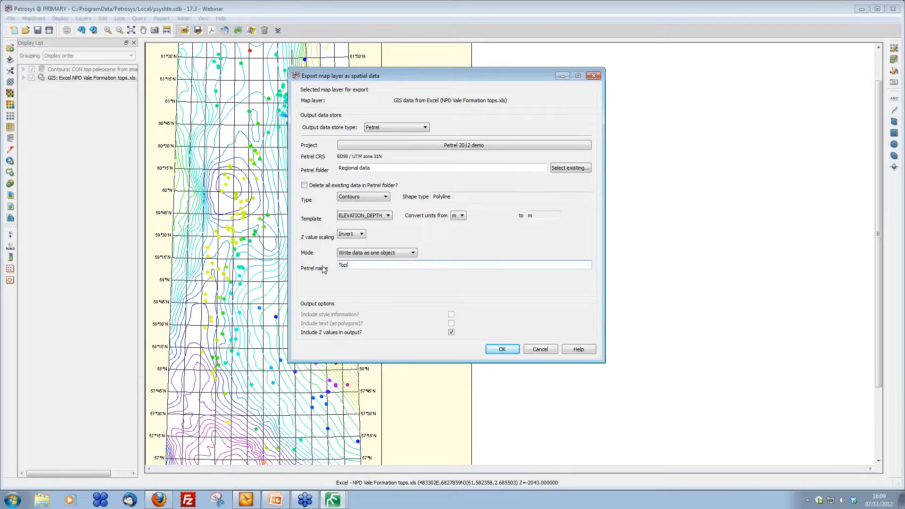
text( Vale depth from NPD)
Step: Set the export type to Point and the Z value scaling to None, and run the export
click(383, 196)
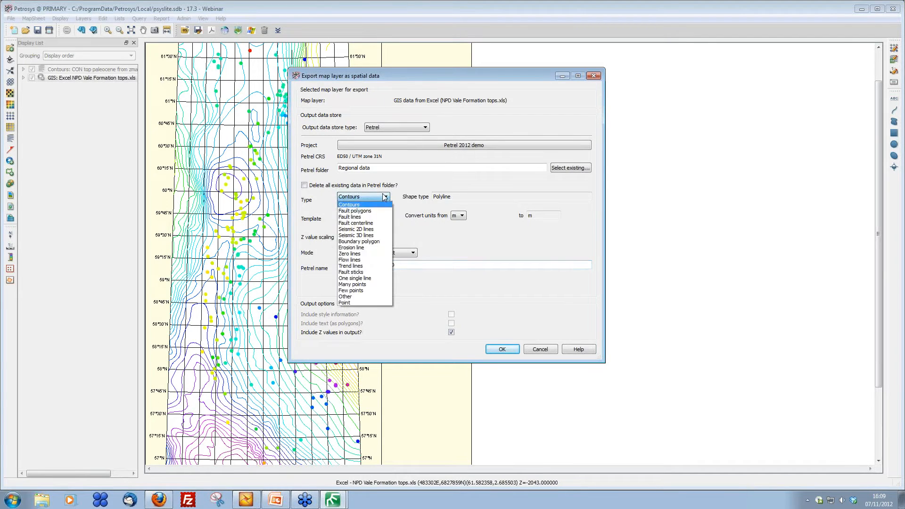
click(369, 302)
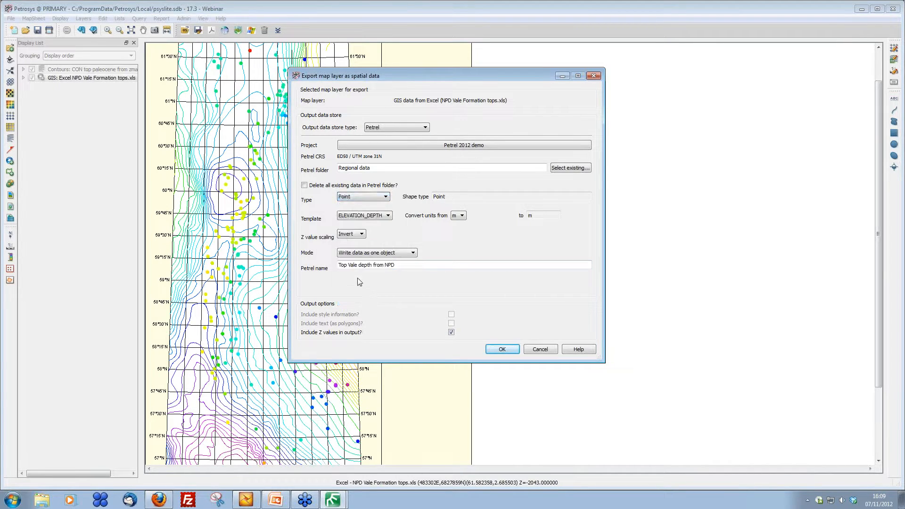
click(363, 235)
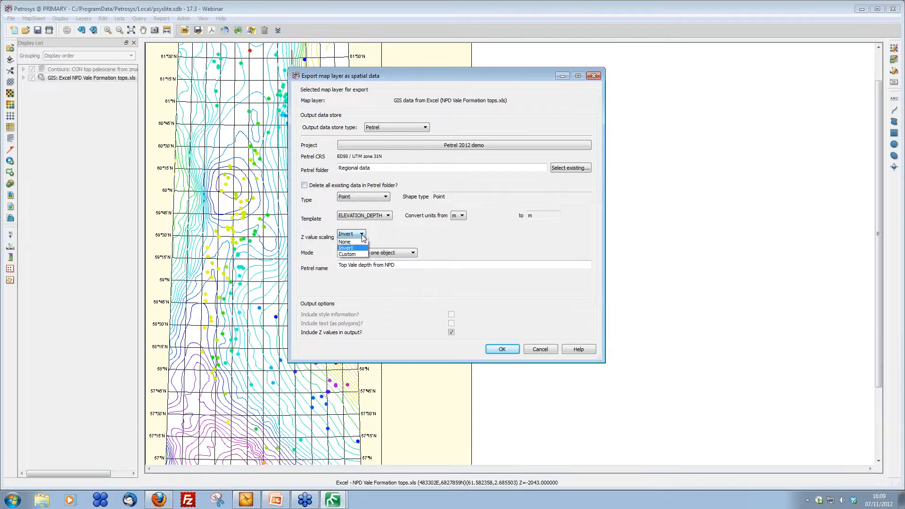
click(358, 241)
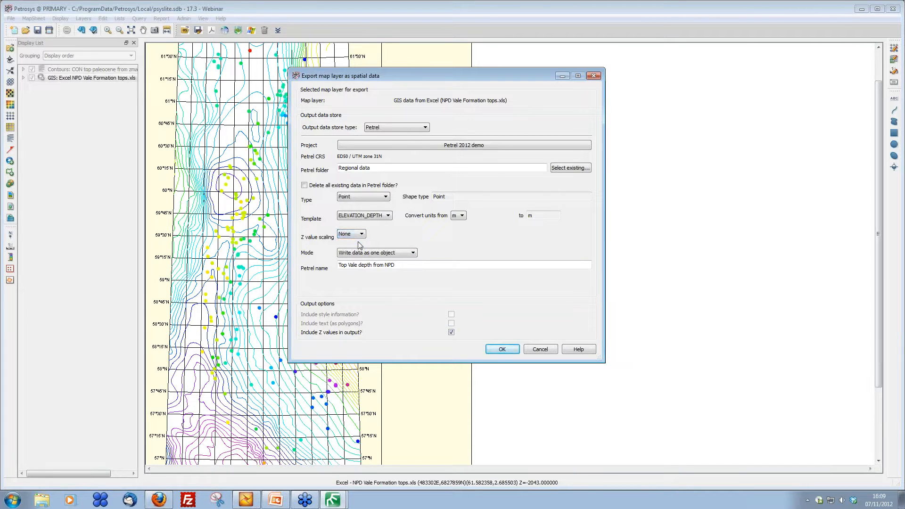
click(501, 349)
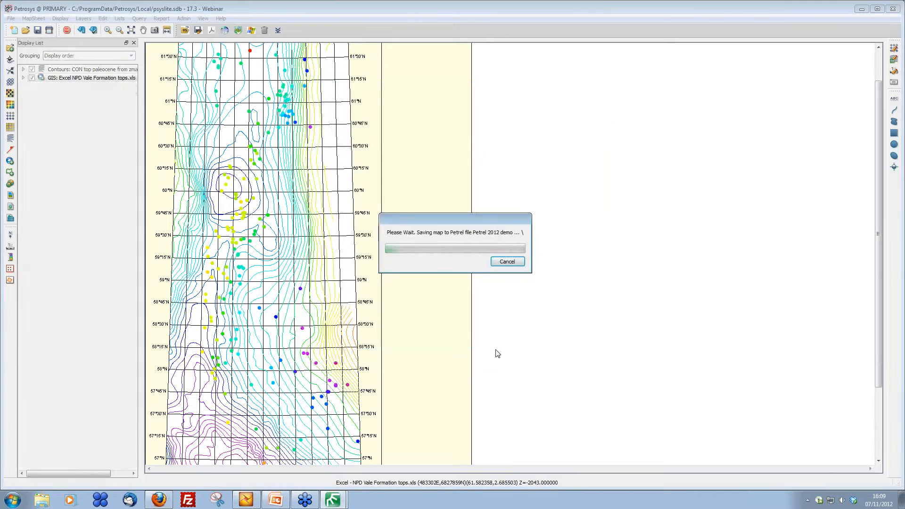
click(532, 288)
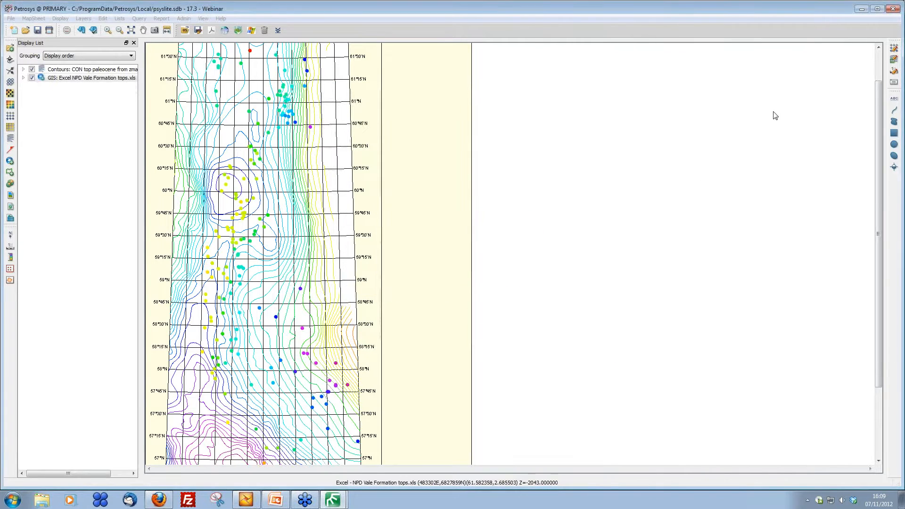
Step: In Petrel, style the Top Vale depth from NPD points with Z-values colour, 3D sphere symbol and size 70
click(862, 9)
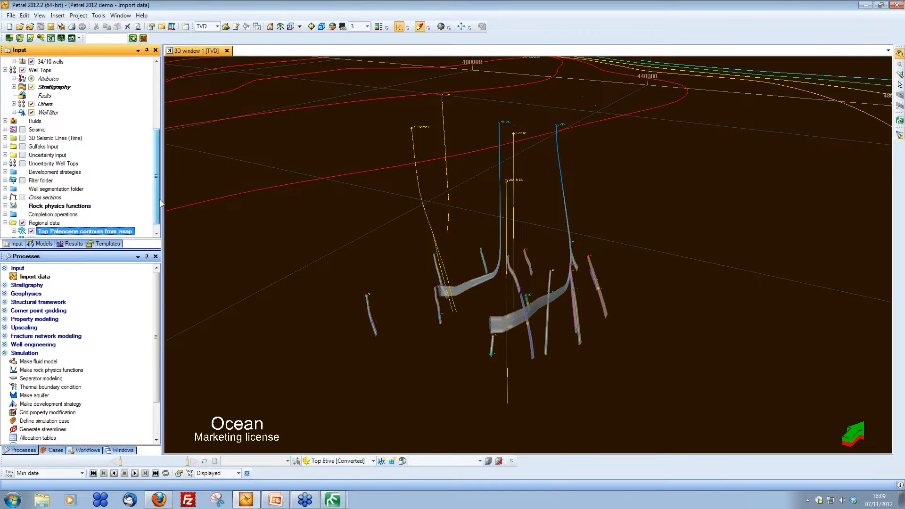
right_click(78, 233)
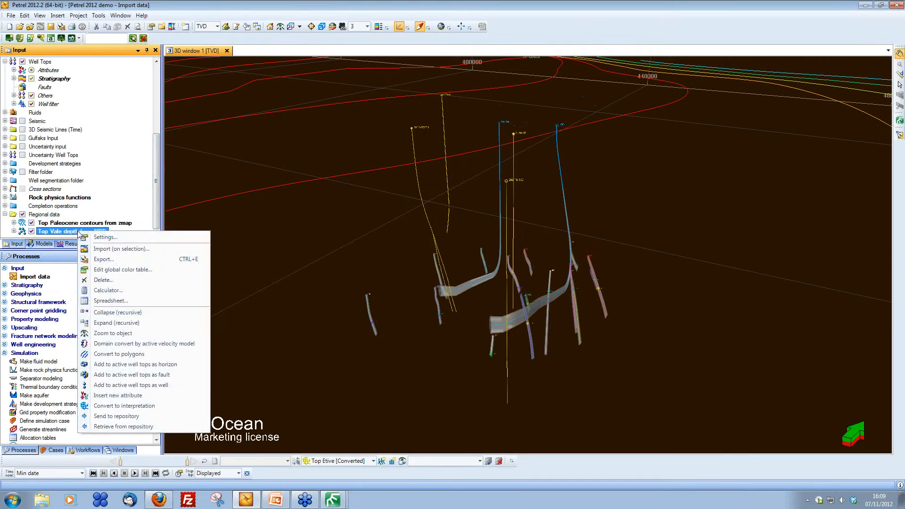
click(94, 237)
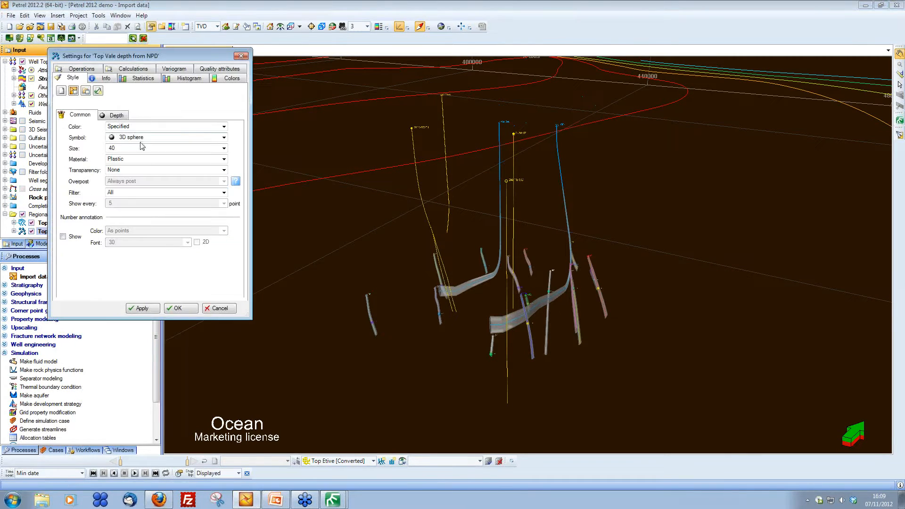
click(145, 127)
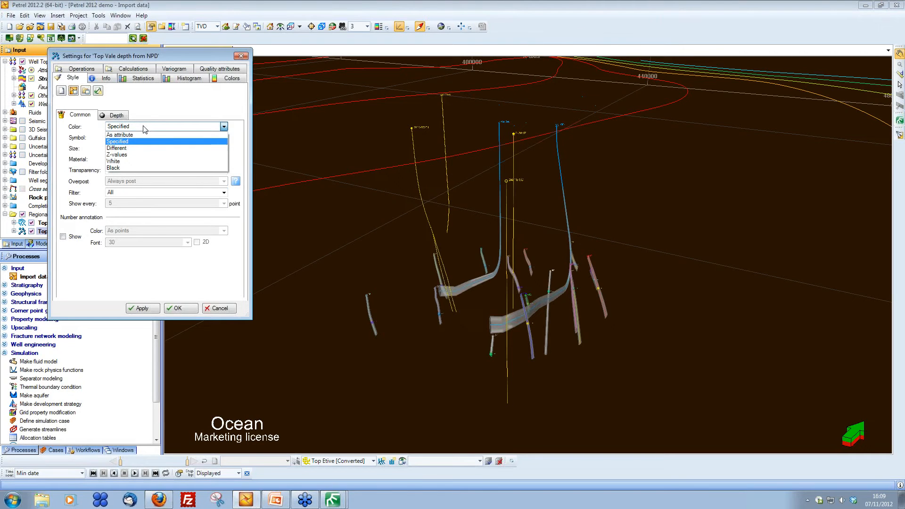
click(138, 155)
click(145, 137)
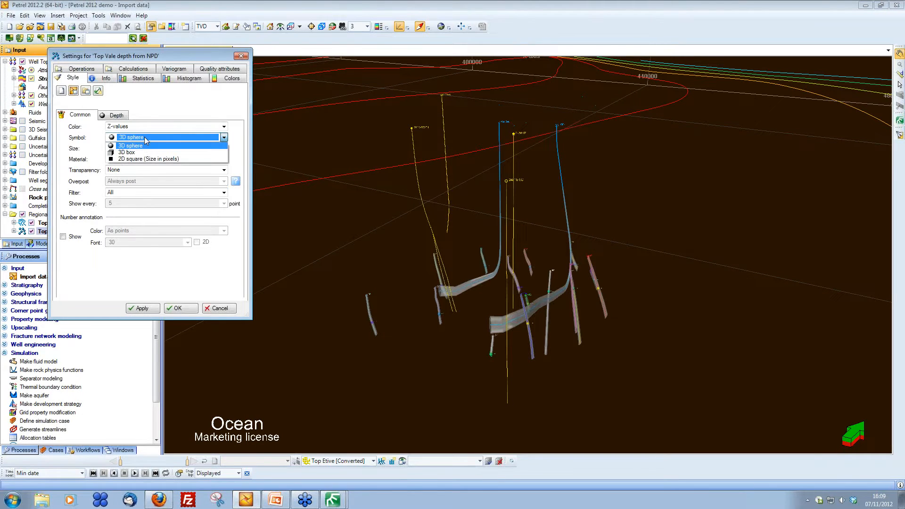
click(94, 137)
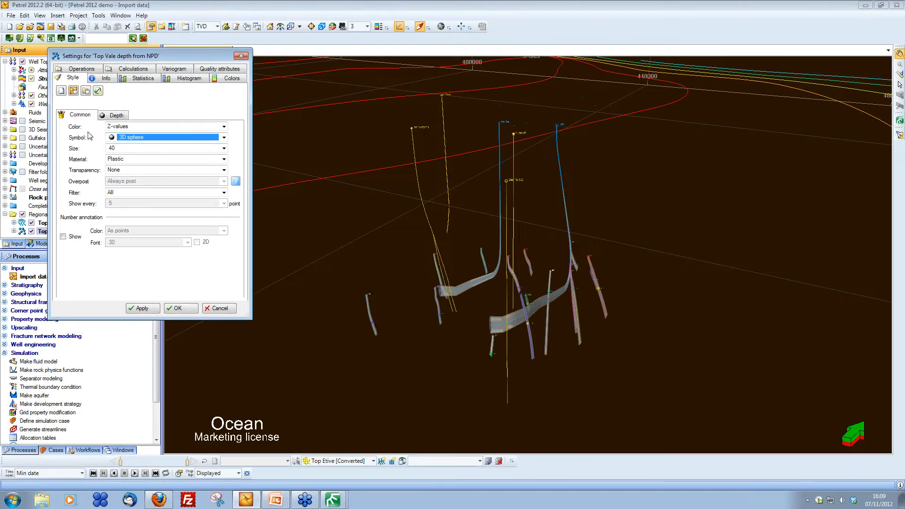
click(118, 149)
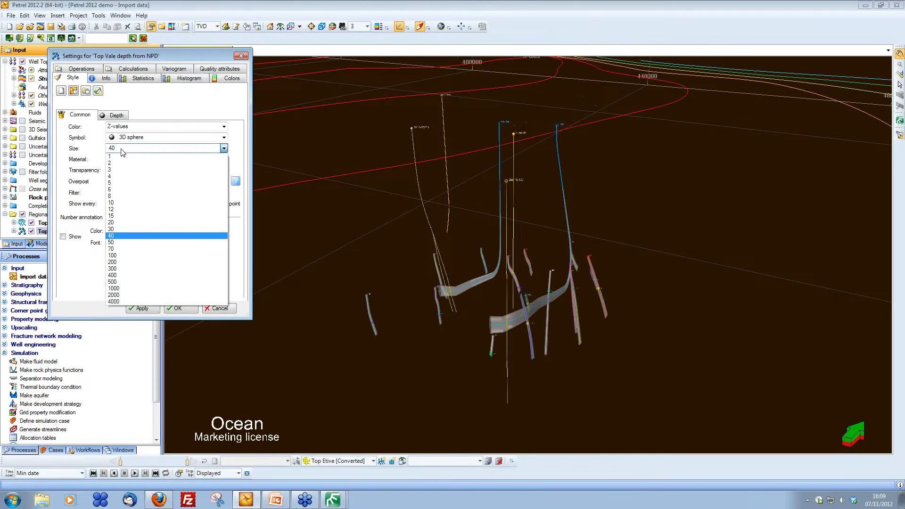
click(131, 256)
click(180, 308)
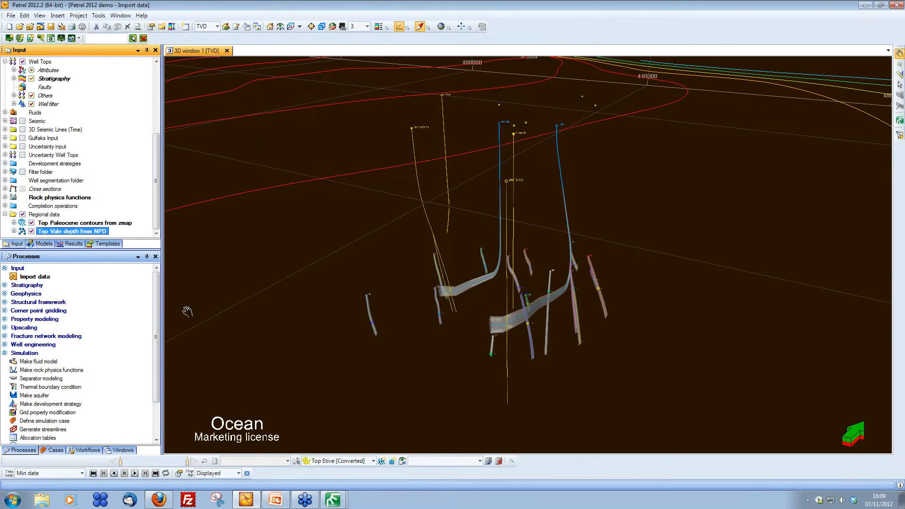
Step: Orbit the 3D window to inspect the imported depth points
drag(539, 297, 525, 129)
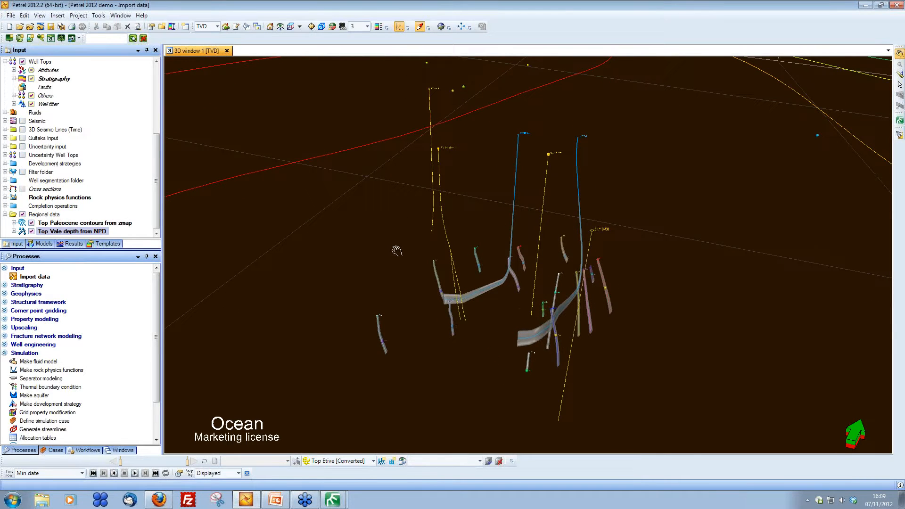
drag(396, 250, 299, 242)
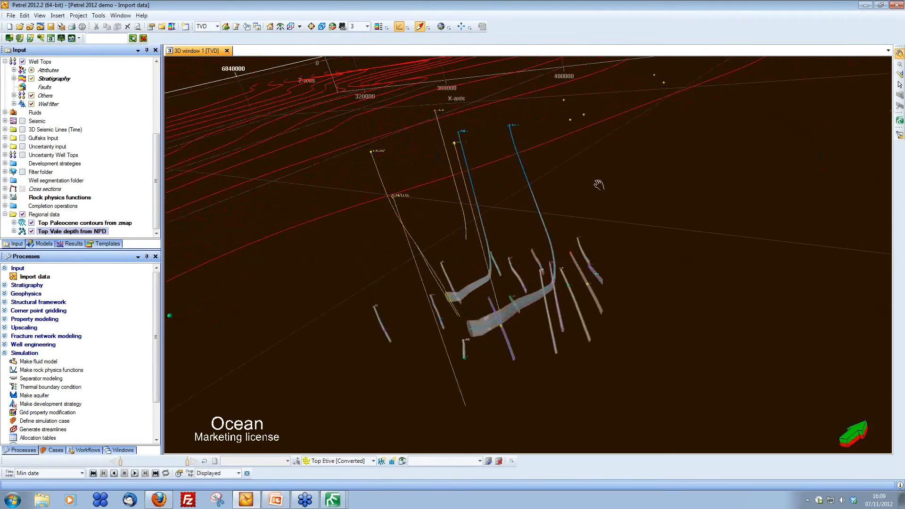
Step: Switch back to Petrosys and add a File Geodatabase GIS layer from North Sea Culture.gdb showing the Norway_Licences feature class
click(333, 501)
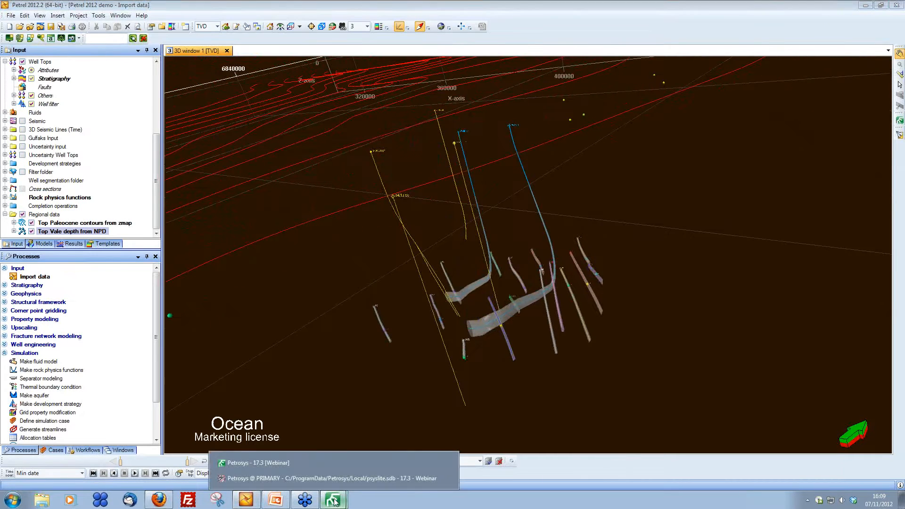
click(330, 478)
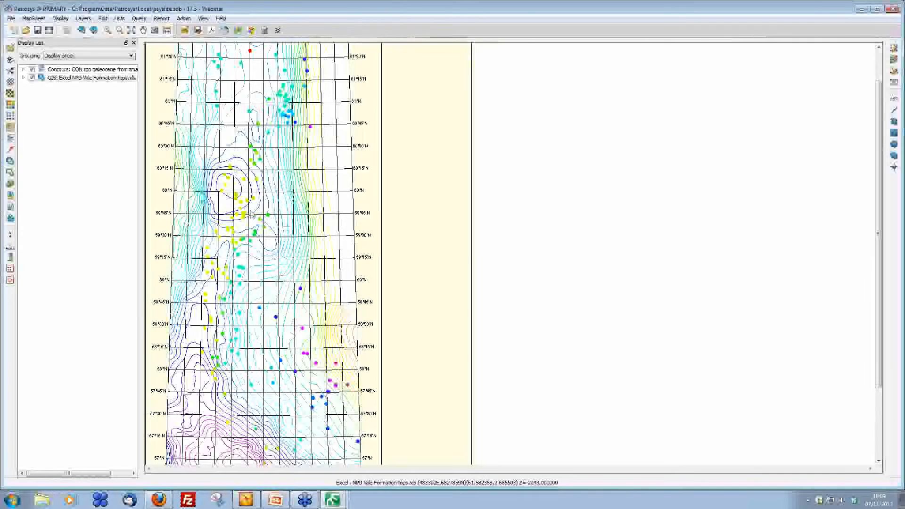
click(11, 162)
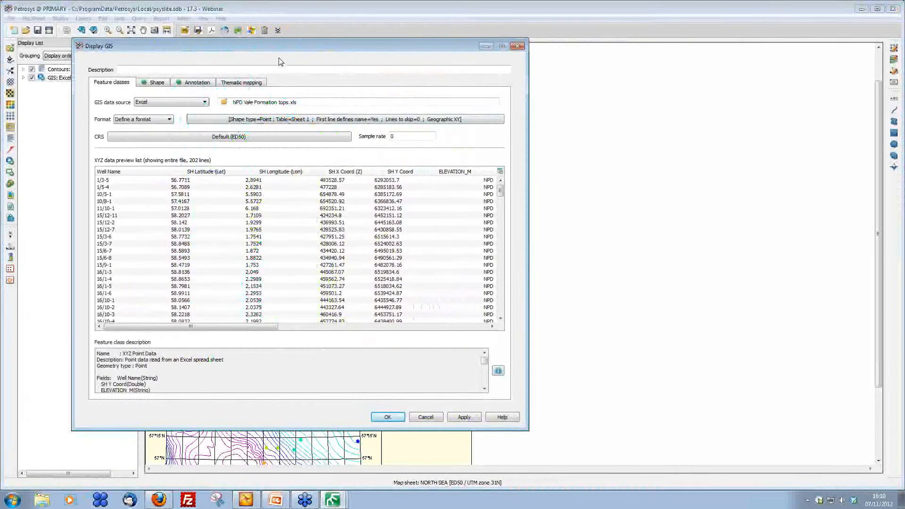
drag(285, 52, 444, 62)
click(361, 113)
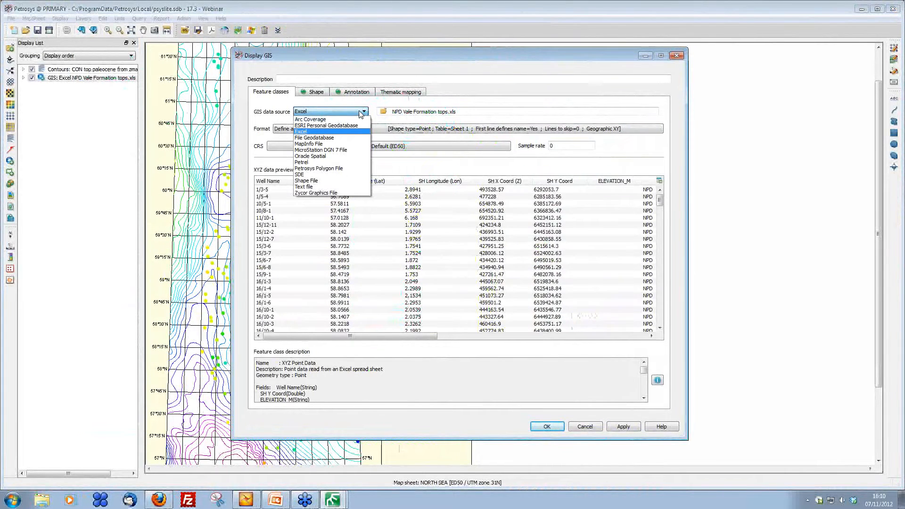
click(333, 137)
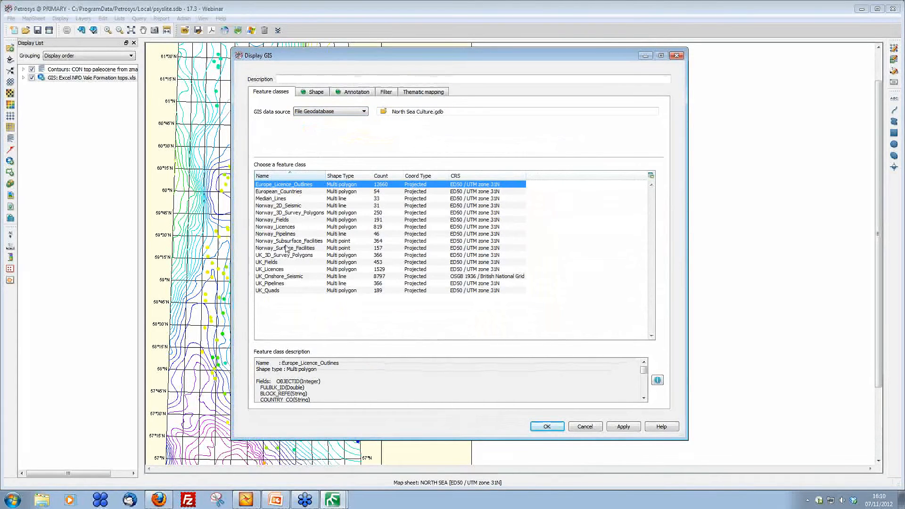
click(275, 228)
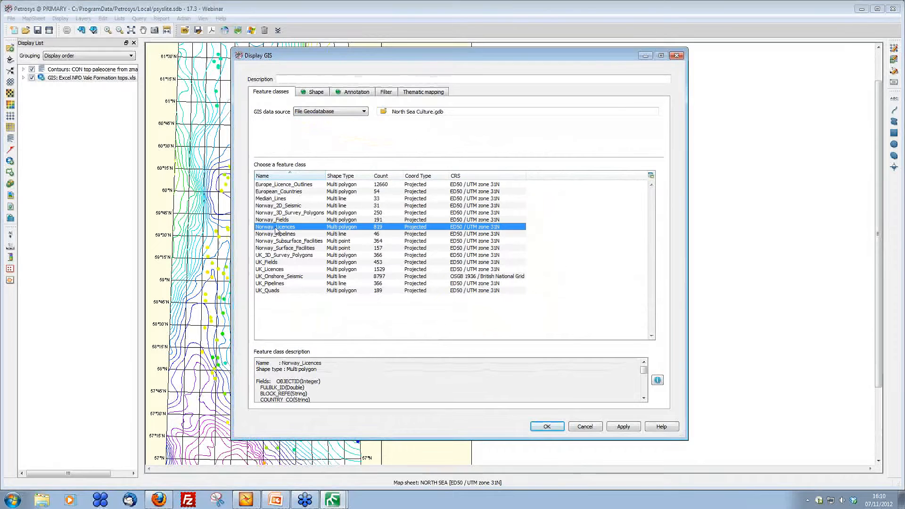
click(545, 426)
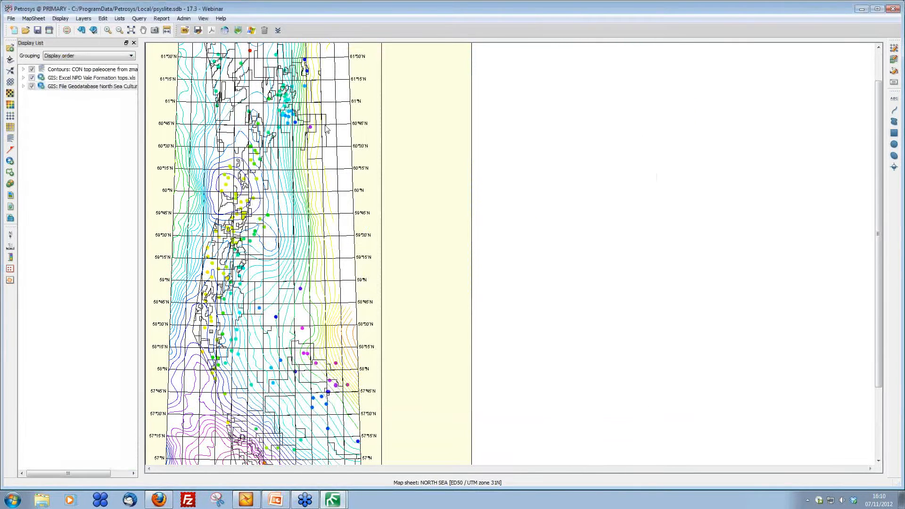
Step: Export the Norway licences layer to Petrel as a Boundary polygon object named Production licences
right_click(328, 120)
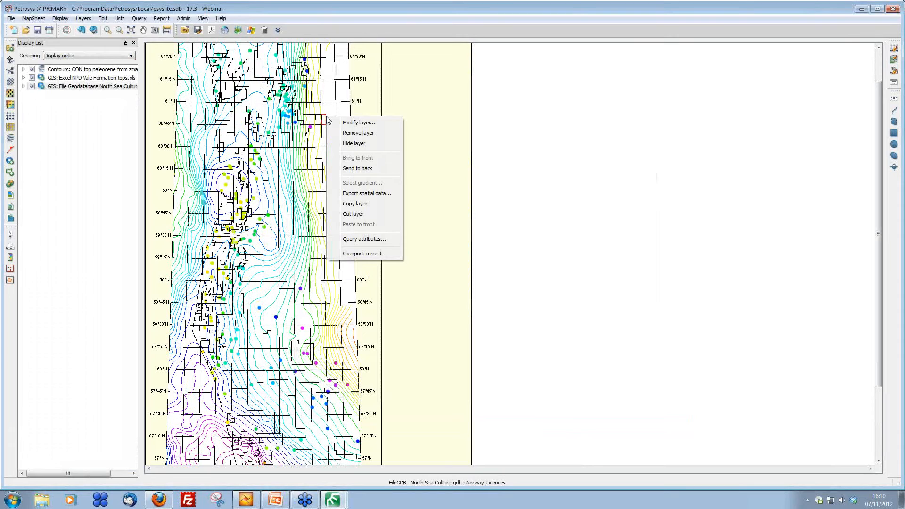
click(384, 195)
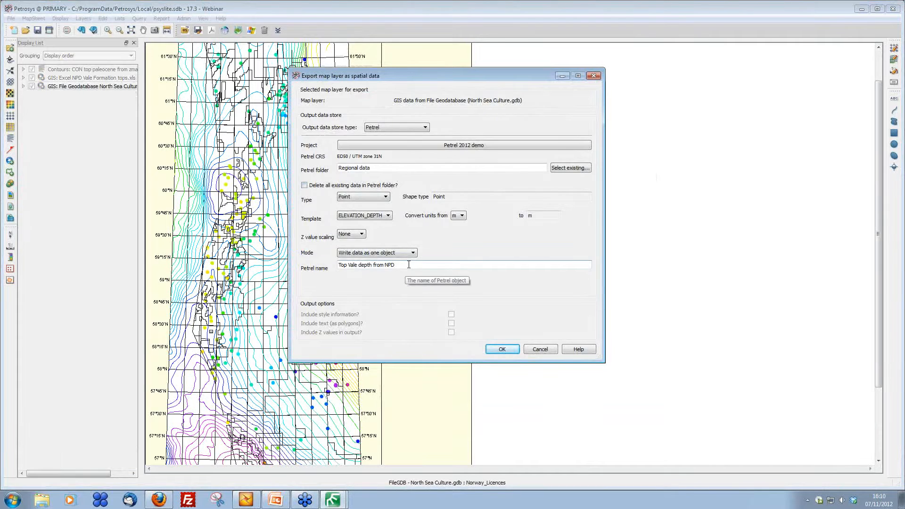
drag(407, 266, 295, 270)
text(Production licences)
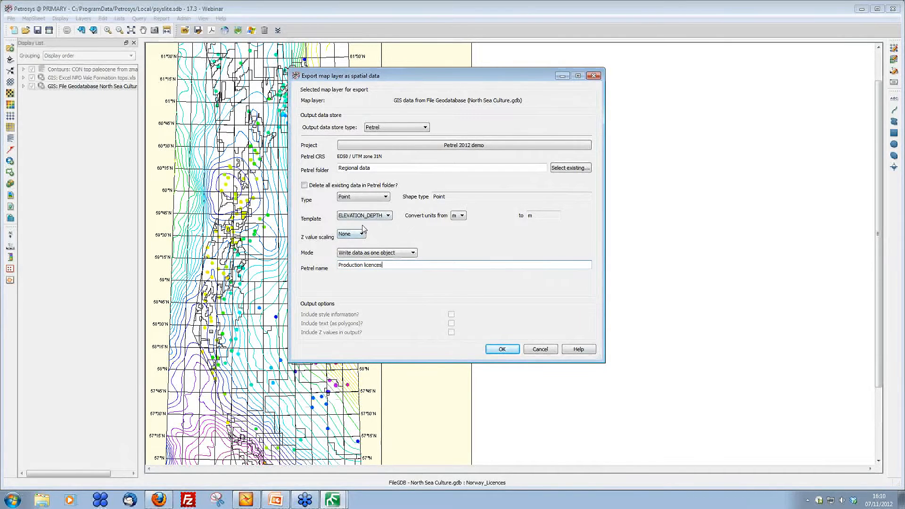
click(383, 197)
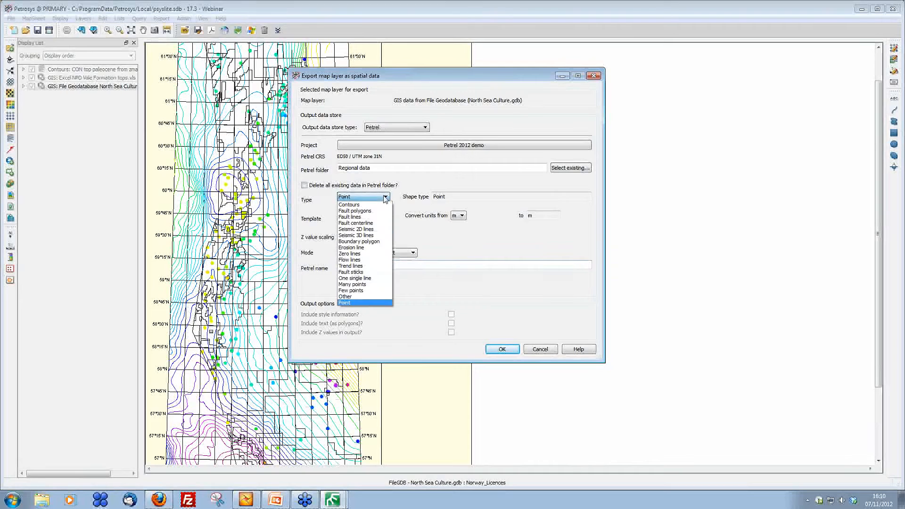
click(372, 241)
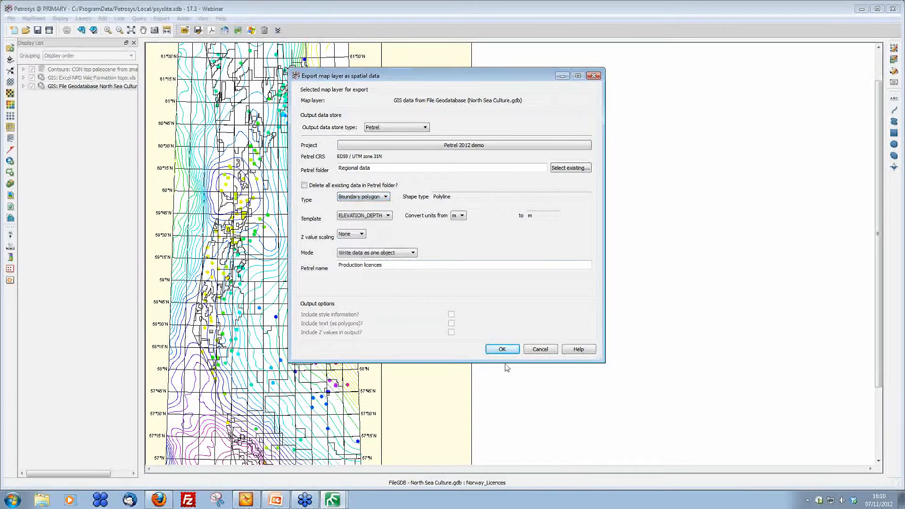
click(505, 349)
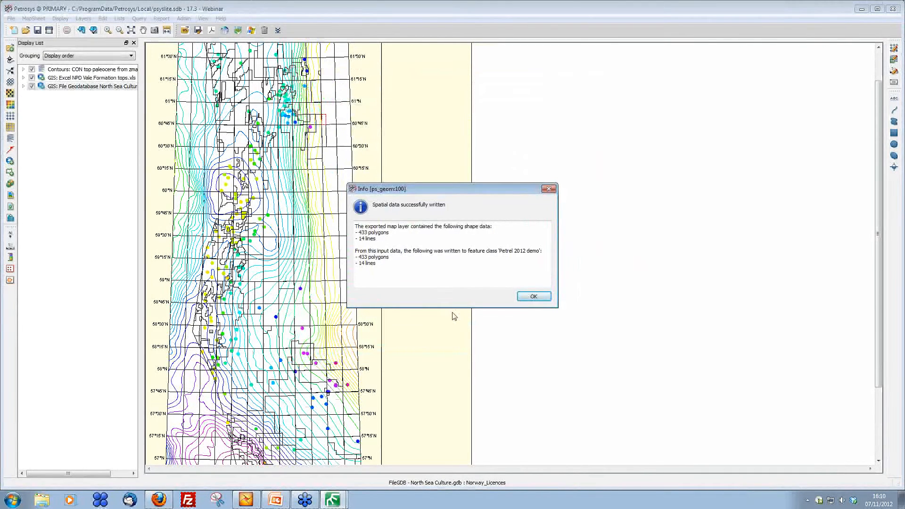
Step: Dismiss the export summary and check the exported licence polygons in the Petrel 3D window before returning to Petrosys
click(534, 297)
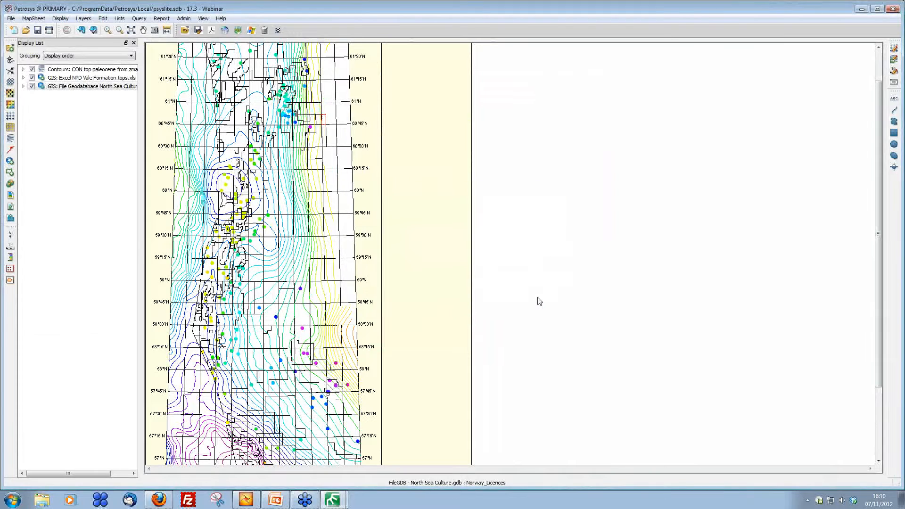
click(862, 9)
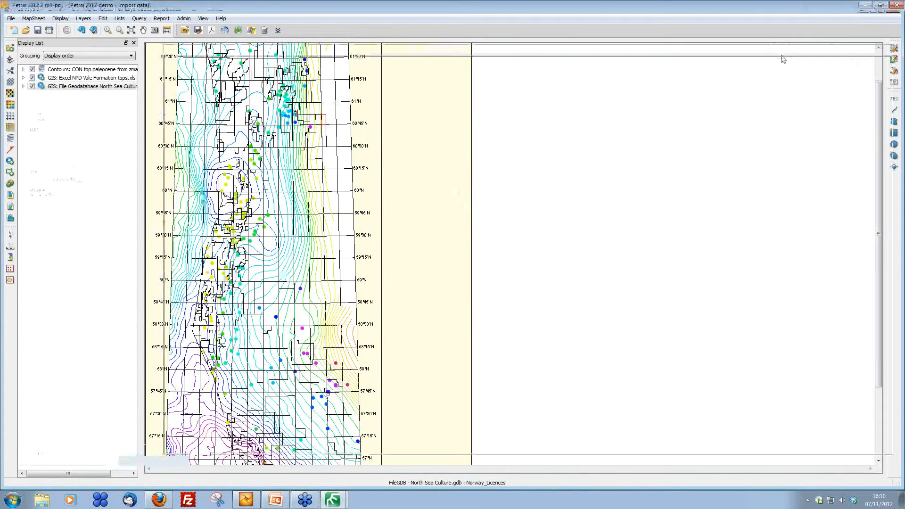
ctrl+shift+drag(501, 315, 518, 299)
mouse_move(580, 330)
middle_down()
mouse_move(554, 368)
mouse_move(588, 315)
middle_up()
drag(589, 314, 472, 324)
drag(673, 334, 250, 316)
click(332, 501)
click(356, 482)
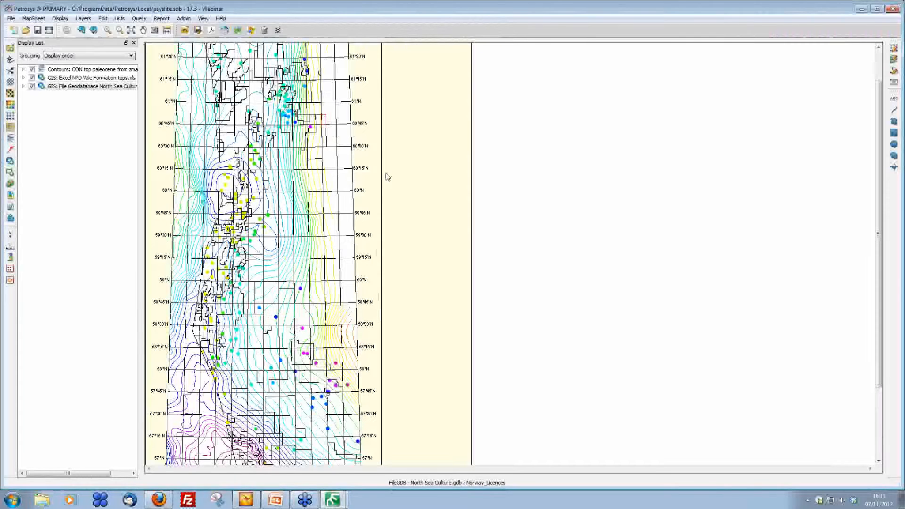
Step: Display the outline of the GULLFAKS AREA - UTM31 map sheet on the map and switch the map to that sheet
scroll(384, 170, down, 1)
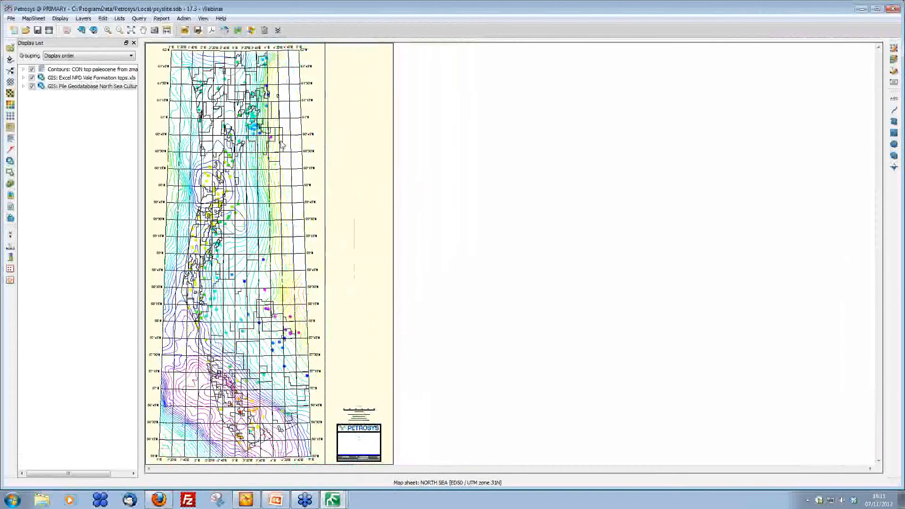
click(9, 281)
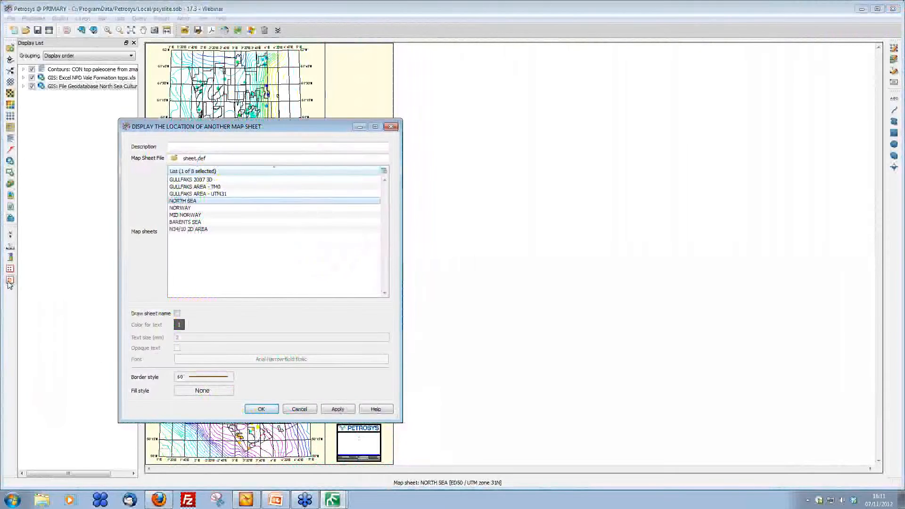
click(225, 194)
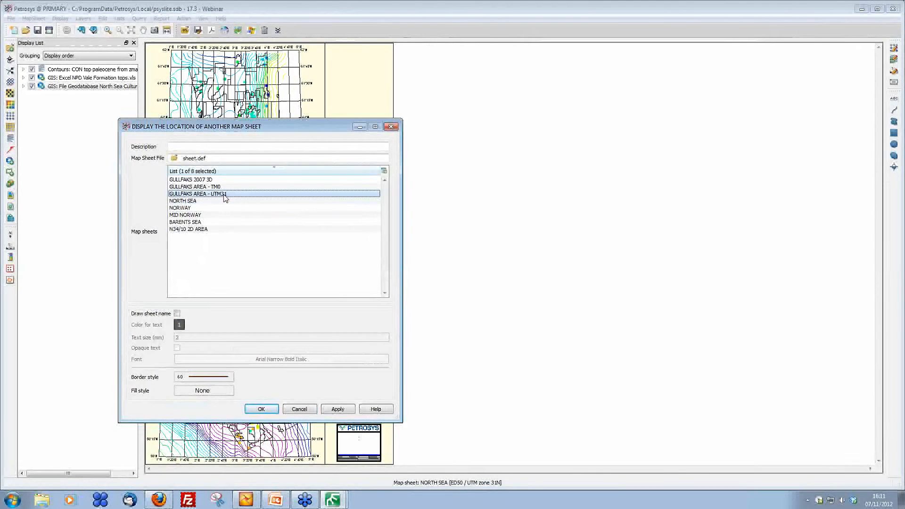
click(261, 409)
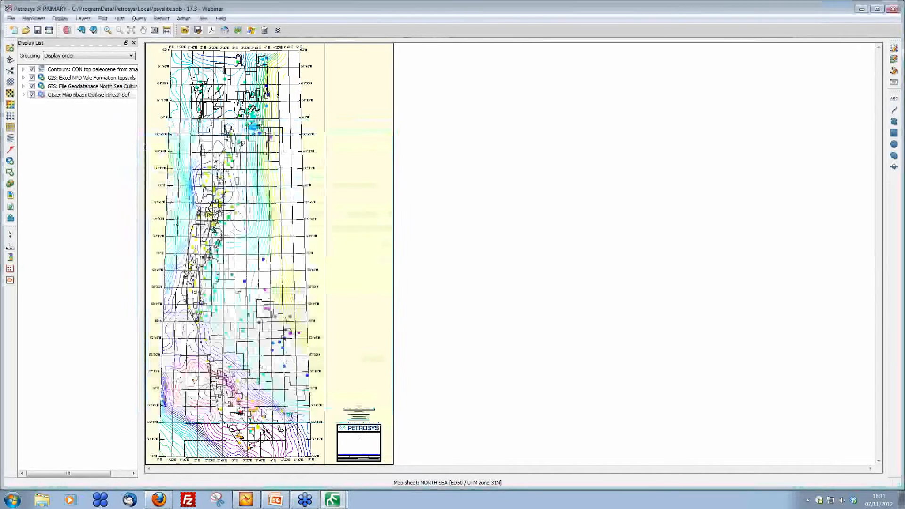
right_click(210, 103)
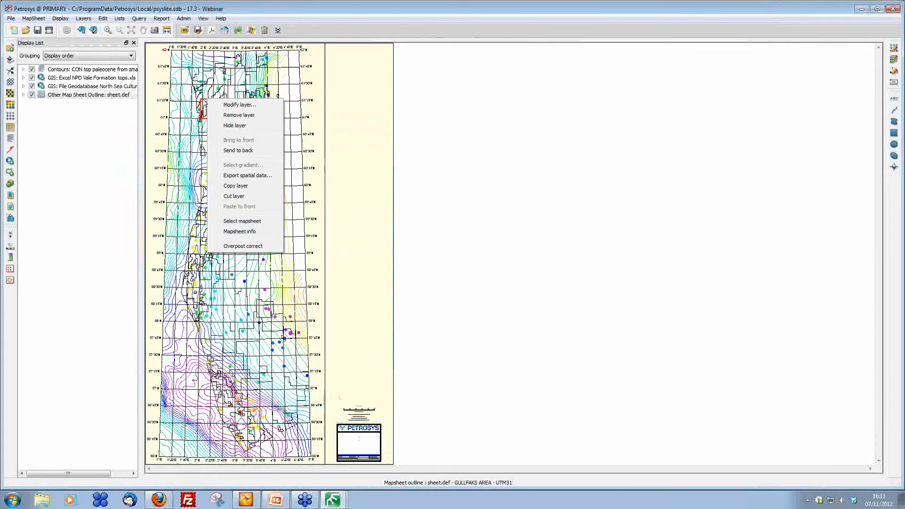
click(241, 221)
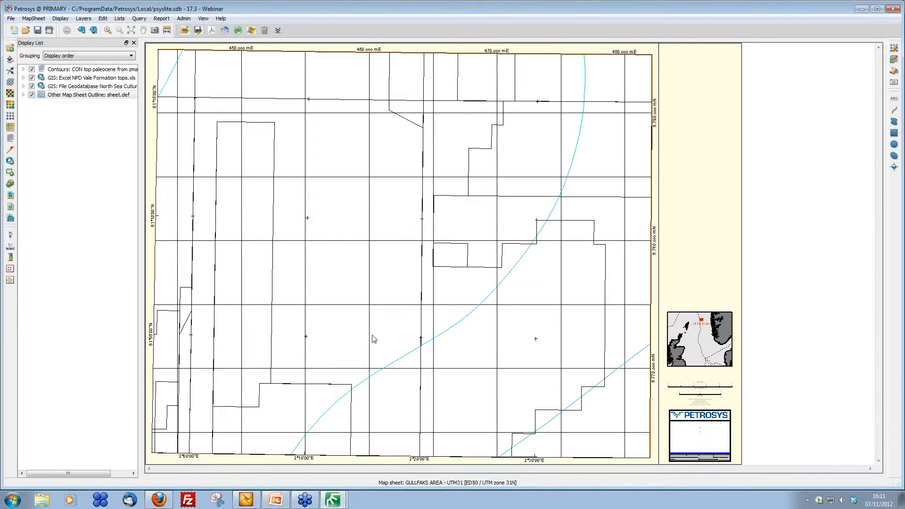
Step: Open the Surface Modeling application from the Petrosys launcher
mouse_move(333, 504)
click(334, 504)
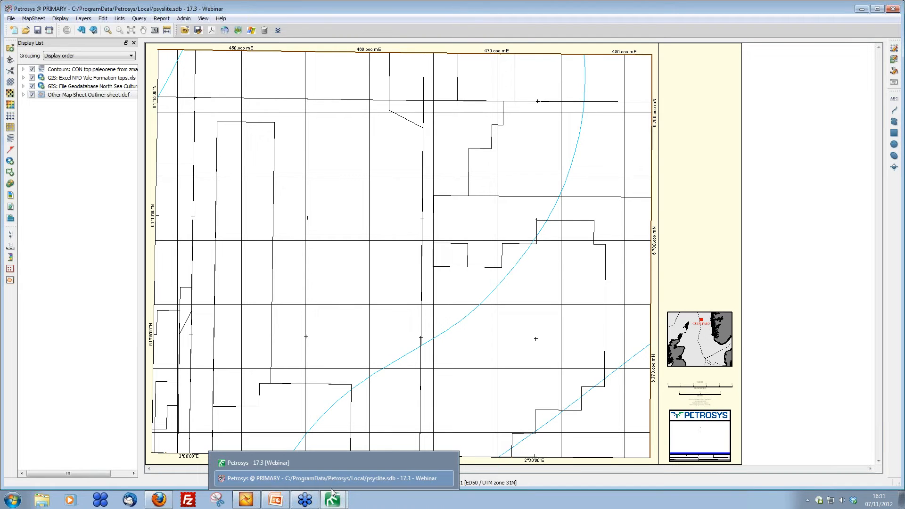
click(447, 463)
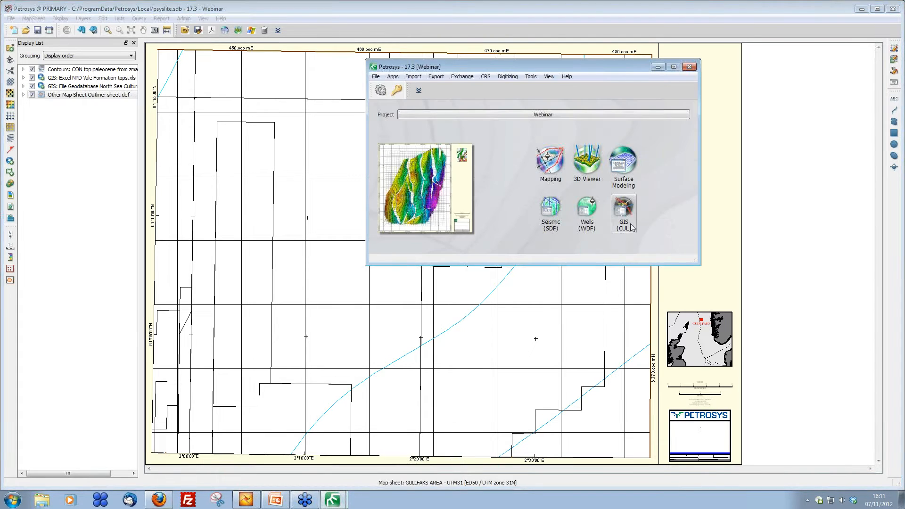
click(630, 164)
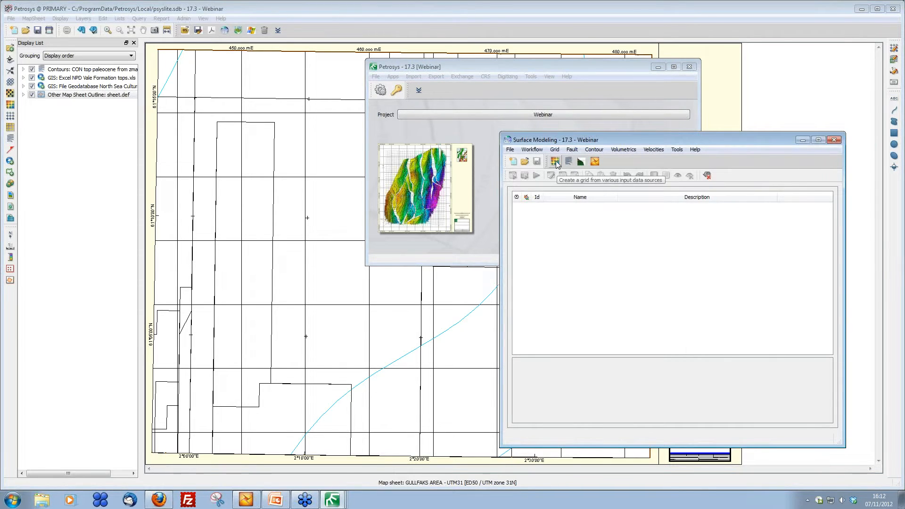
Step: Start the Create grid tool for output grid kingdom vale depth.gri and open its input data selection
click(555, 163)
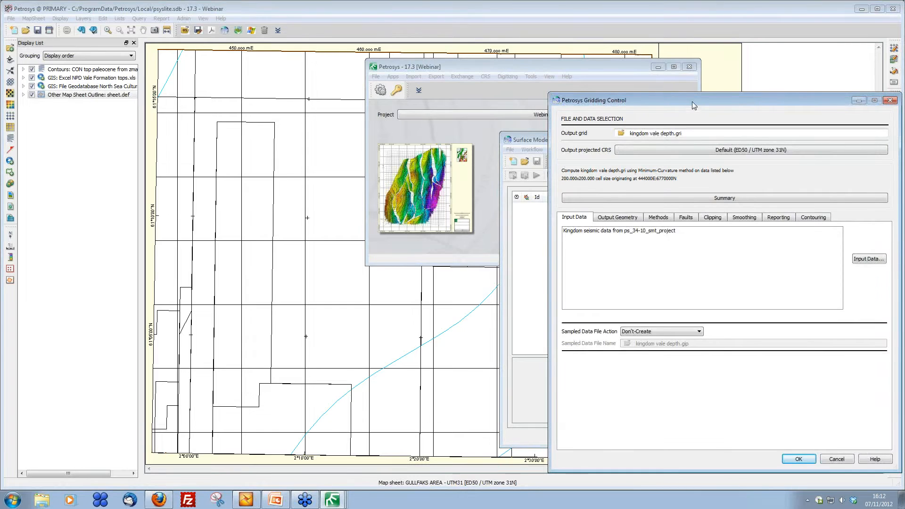
drag(694, 105, 491, 58)
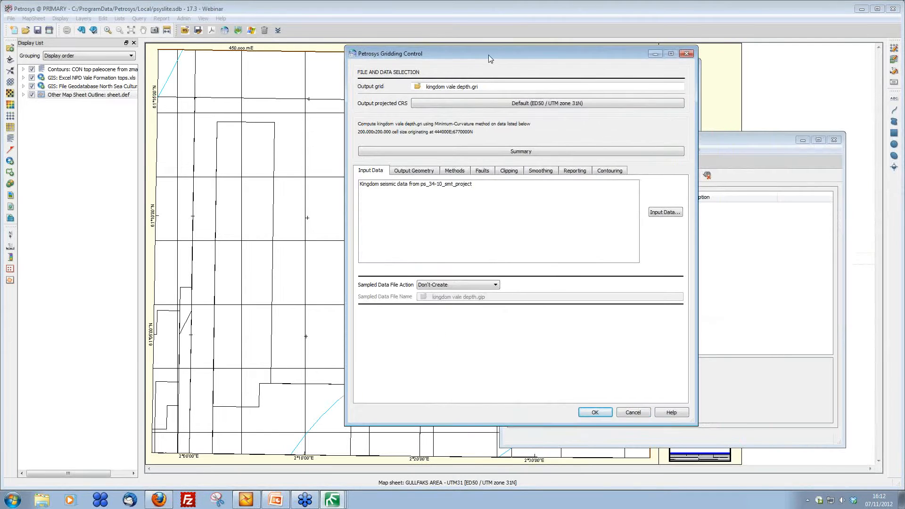
click(666, 213)
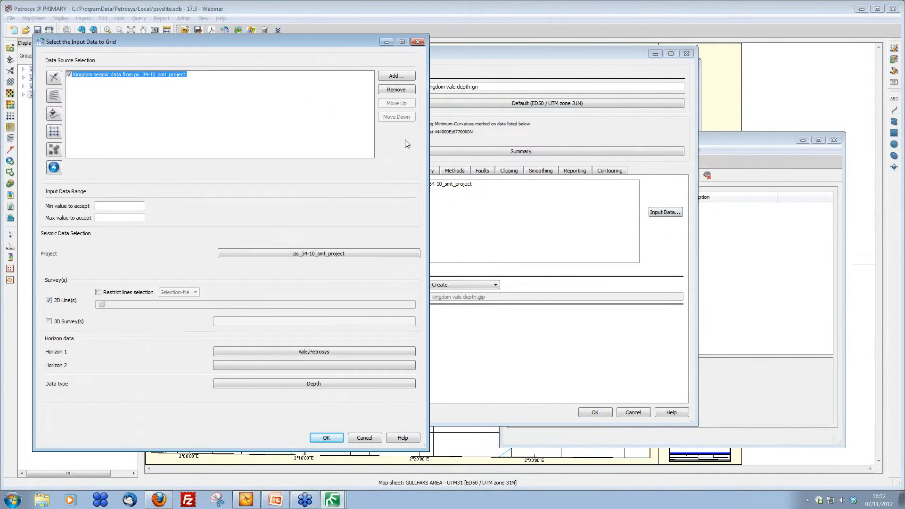
click(396, 76)
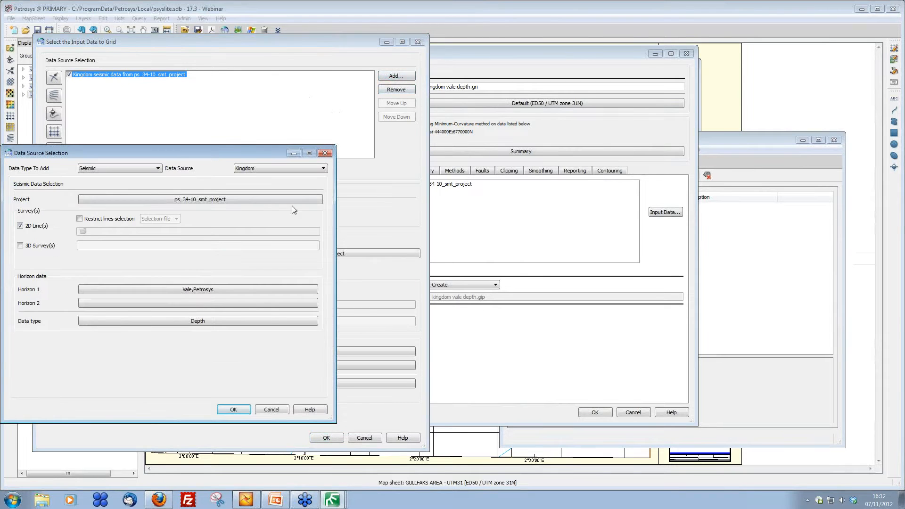
click(142, 169)
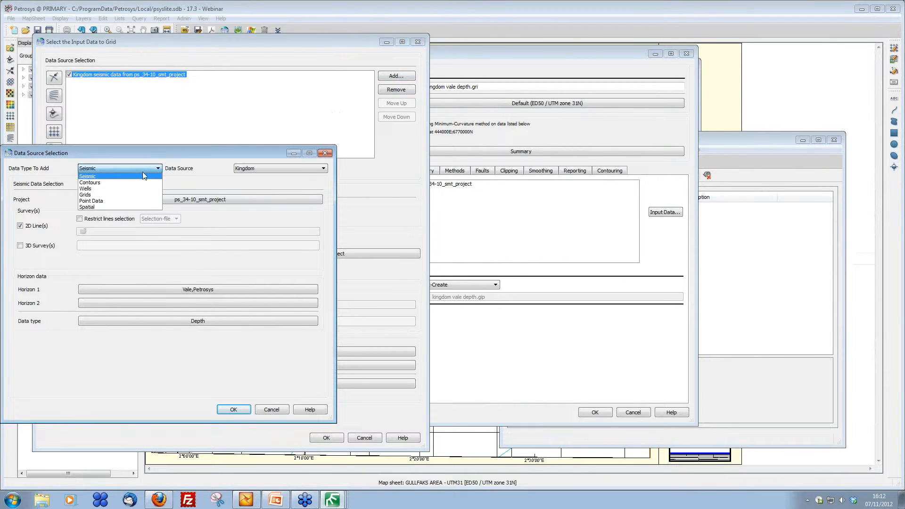
click(142, 189)
click(255, 169)
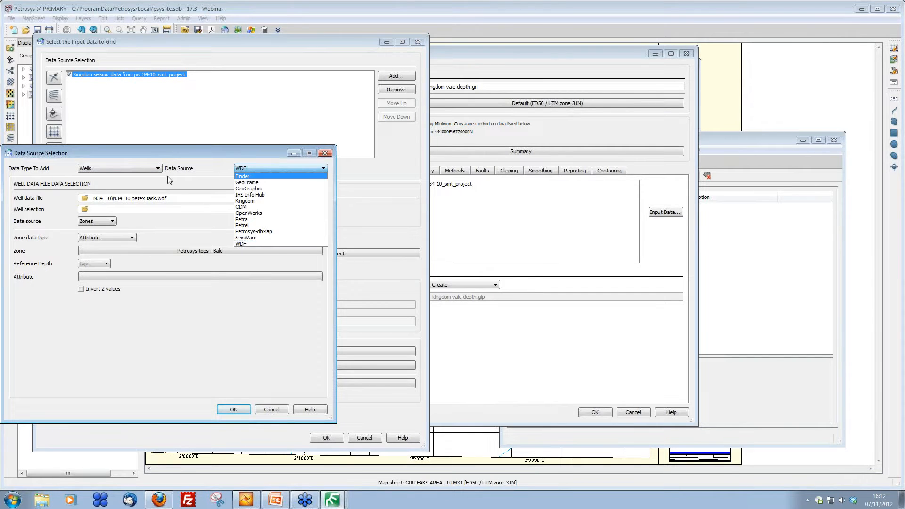
click(267, 411)
click(271, 409)
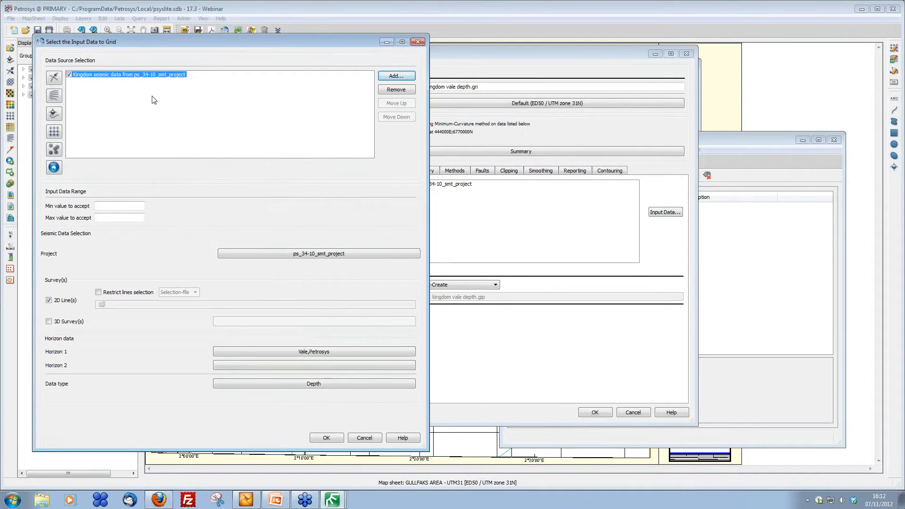
Step: Select ps_34-10_smt_project as the Kingdom seismic project for the grid input and confirm the input data
click(328, 255)
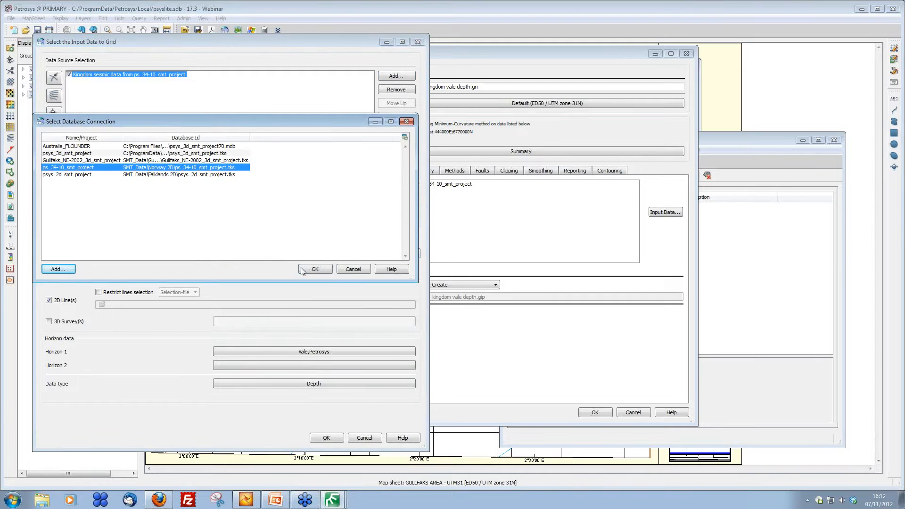
click(315, 269)
click(267, 315)
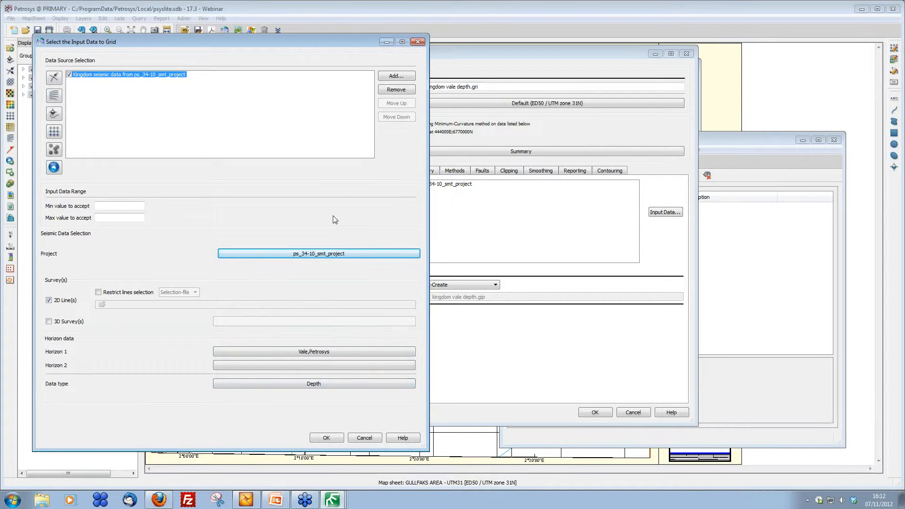
click(326, 438)
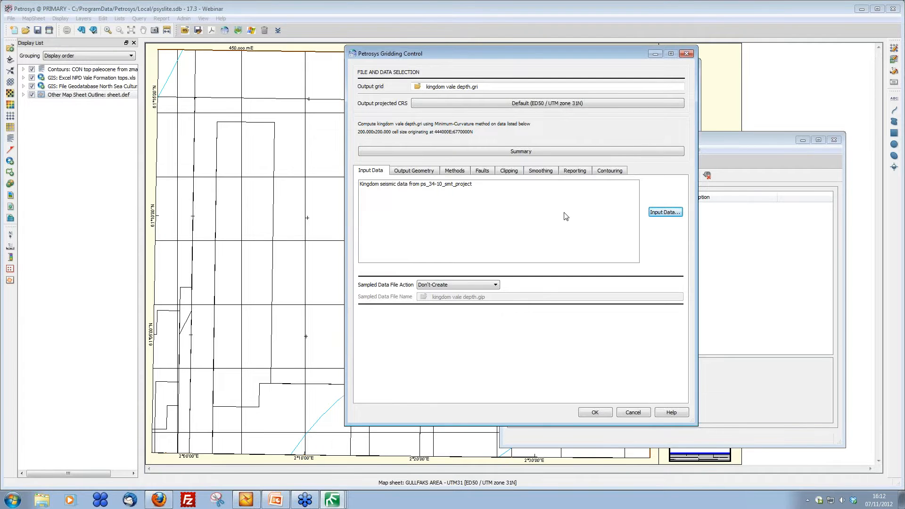
Step: Add the Create grid task to the workflow and run it, allowing the grid file to be overwritten
click(595, 413)
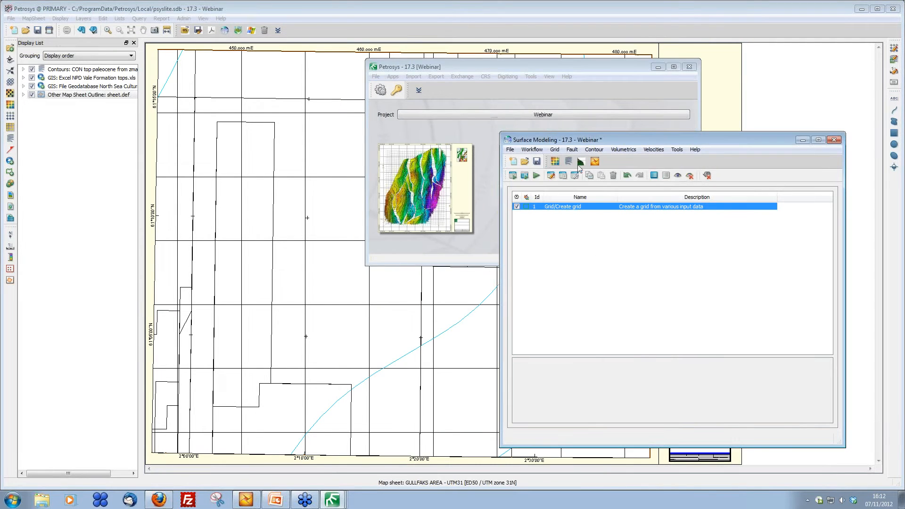
click(536, 176)
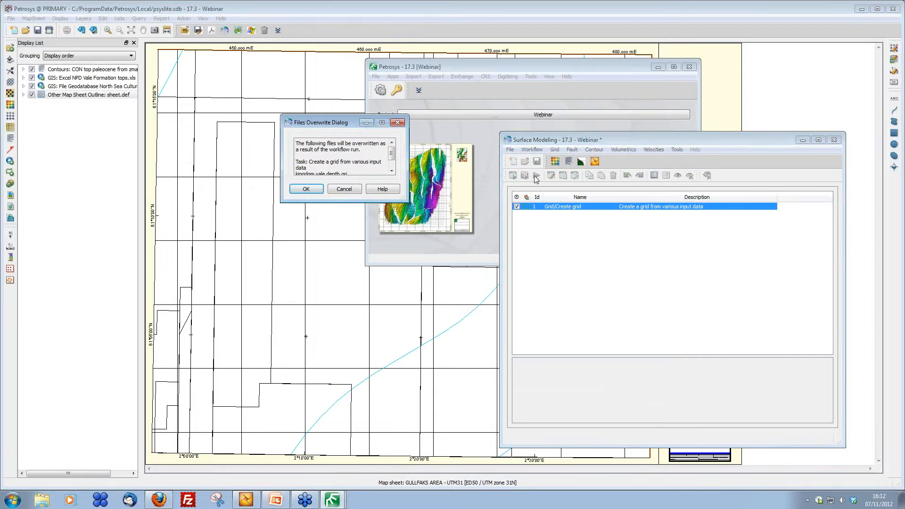
click(306, 190)
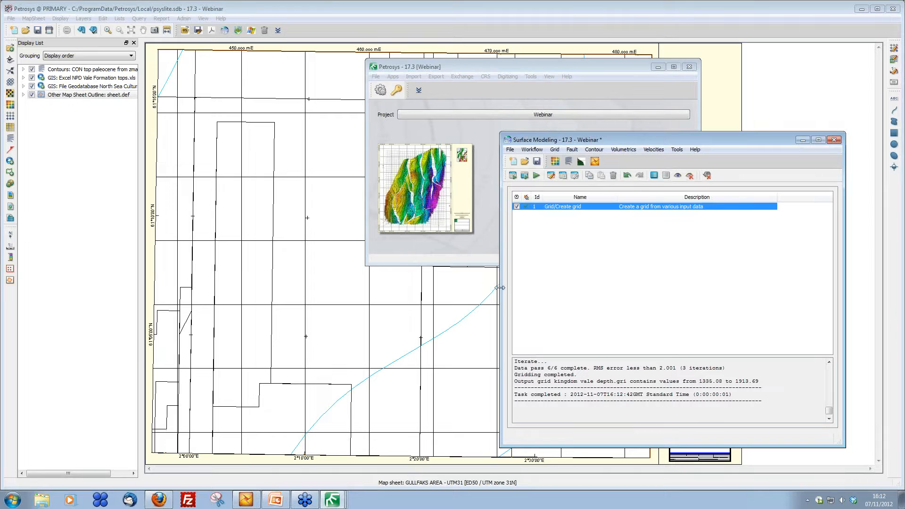
Step: Add an Export grid to Petrel task sending kingdom vale depth.gri as surface Vale depth from Kingdom into the Petrosys grids folder
click(595, 162)
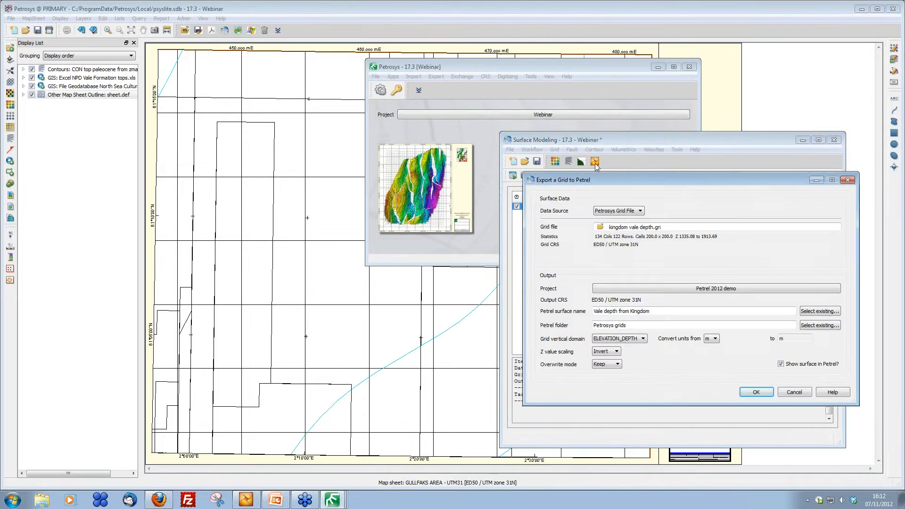
drag(626, 183, 525, 143)
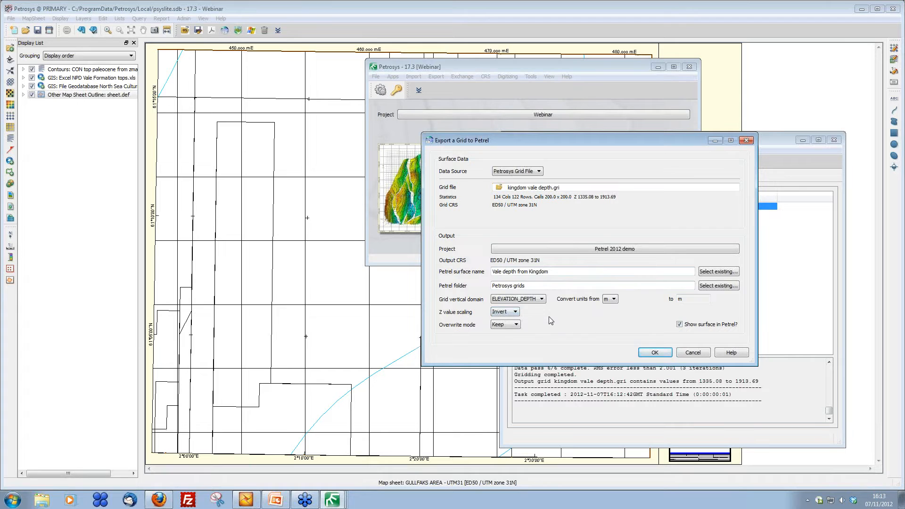
click(658, 353)
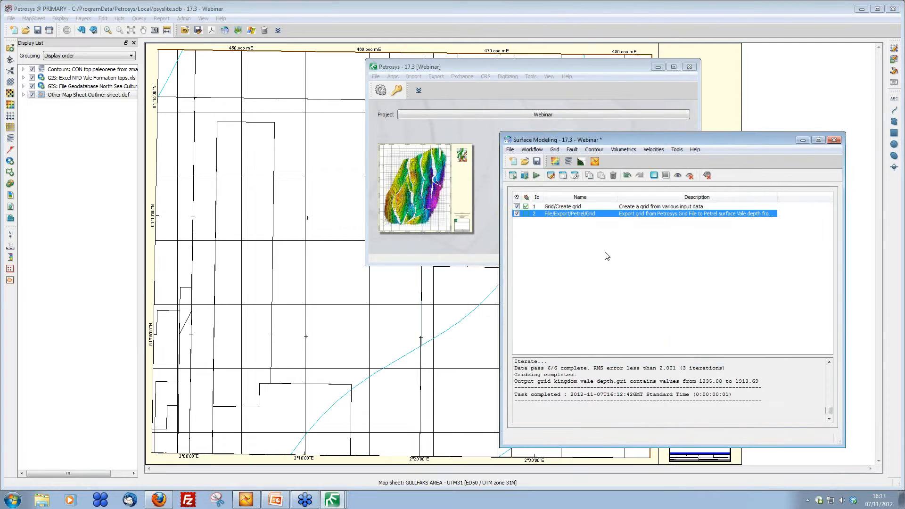
Step: Run the selected Petrel export task from Surface Modeling to send the surface into the Petrel project
click(247, 501)
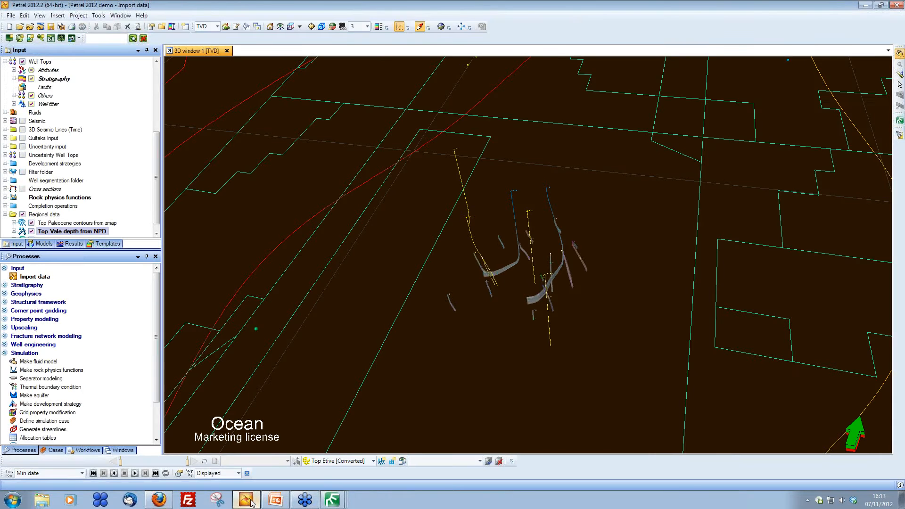
mouse_move(333, 501)
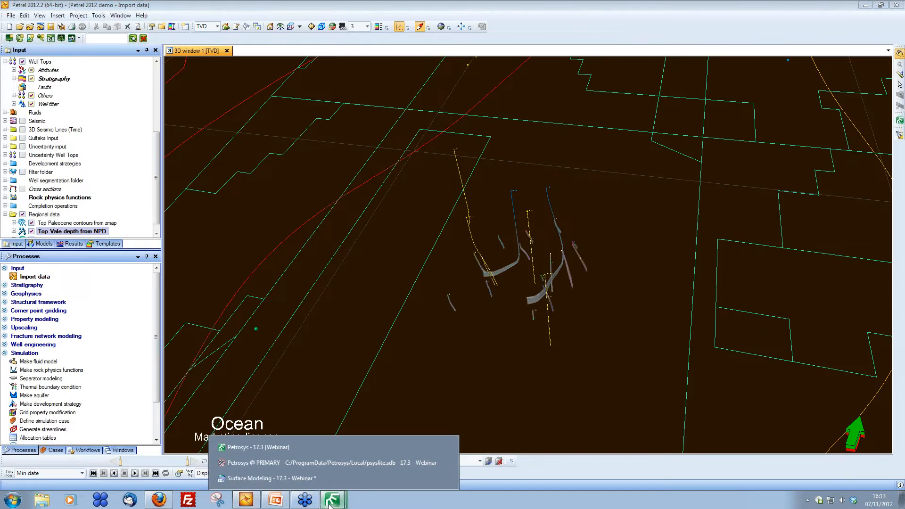
click(365, 479)
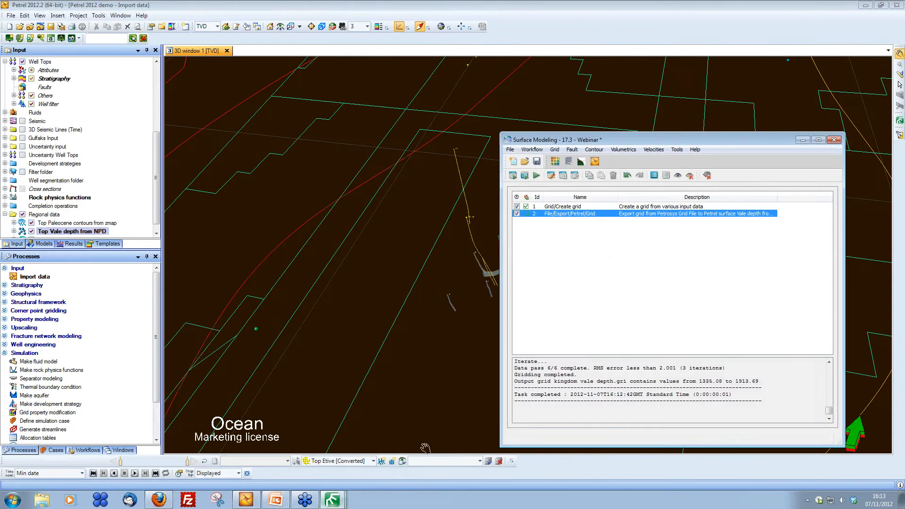
click(525, 176)
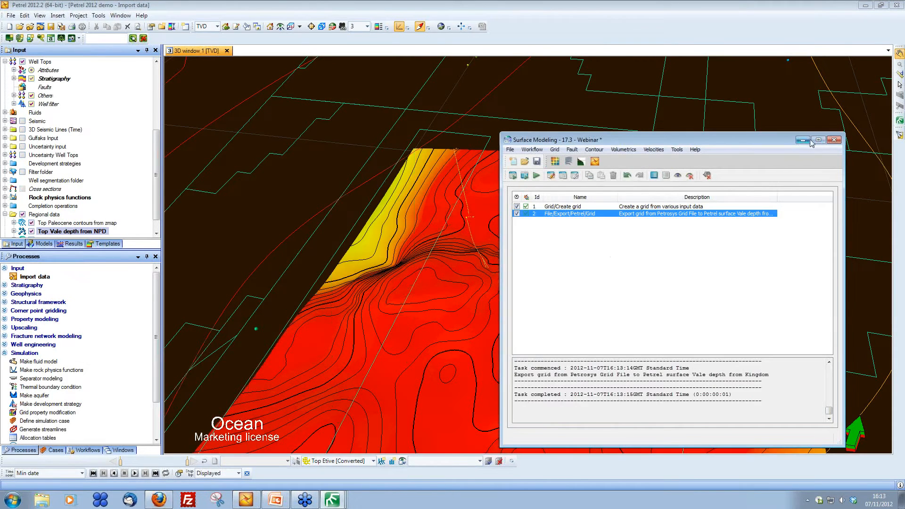
Step: Orbit the Petrel 3D window to inspect the exported Vale depth surface and its new input tree entries
click(807, 140)
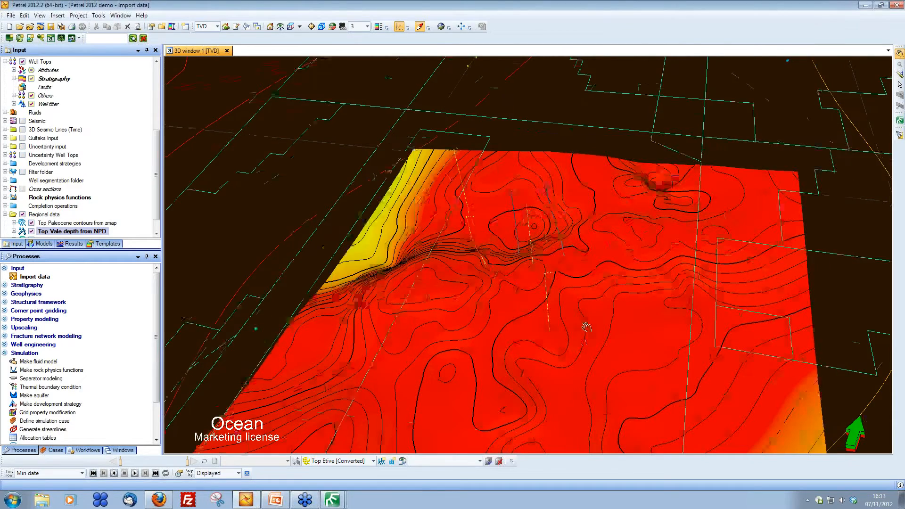
drag(587, 327, 590, 263)
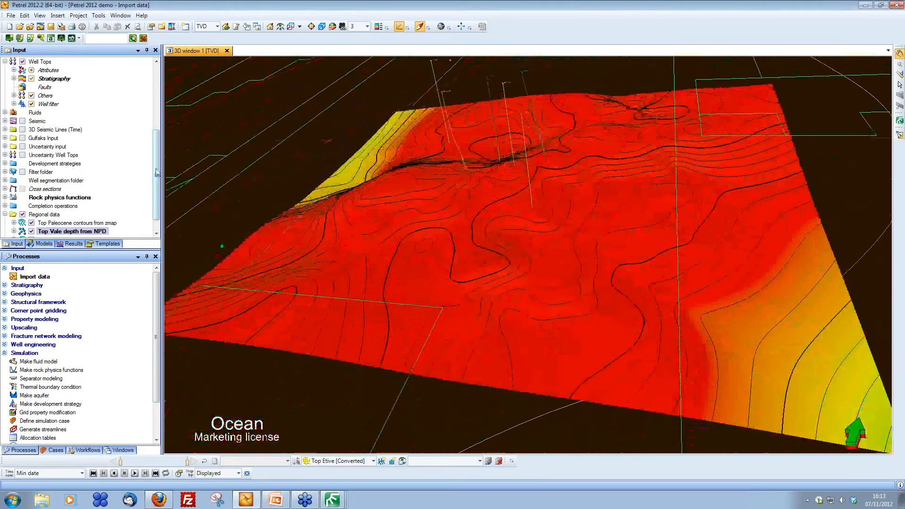
drag(157, 173, 157, 181)
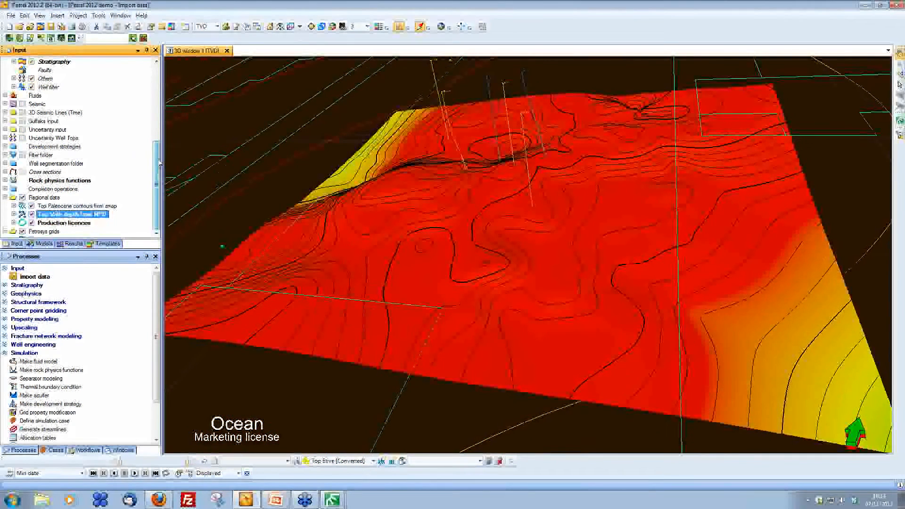
Step: In the Petrosys map, add a 2D seismic lines layer sourced from the Kingdom project ps_34-10_smt_project
drag(159, 164, 156, 190)
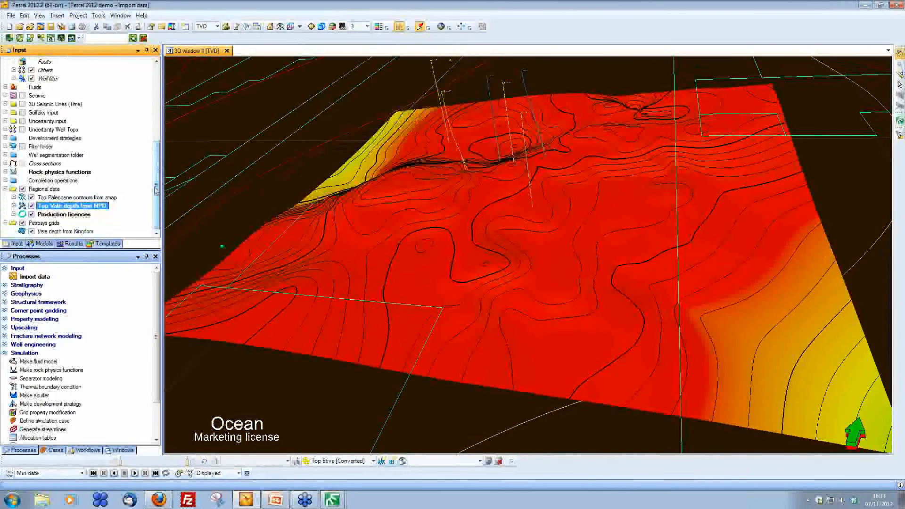
mouse_move(337, 505)
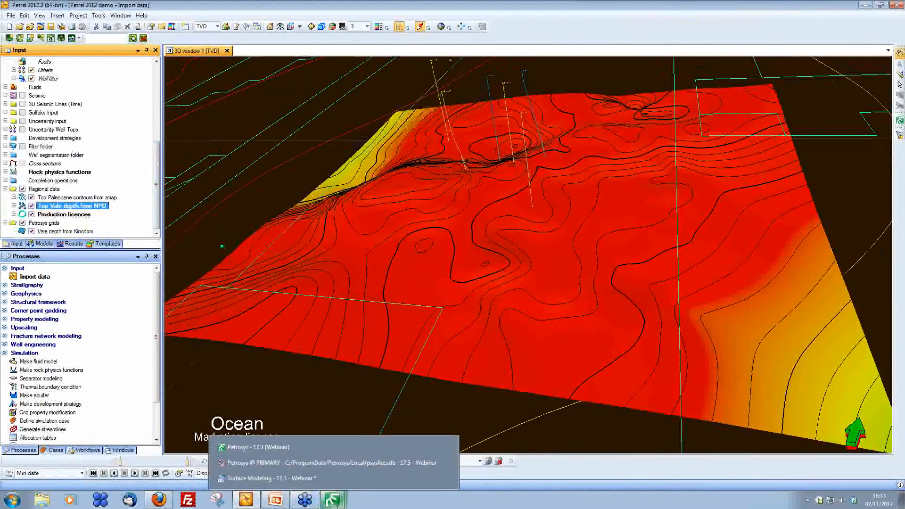
click(326, 463)
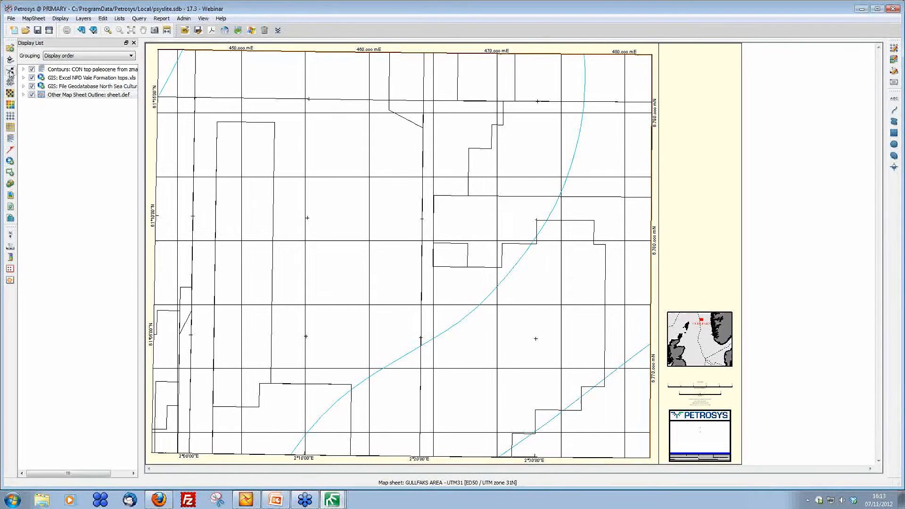
click(10, 71)
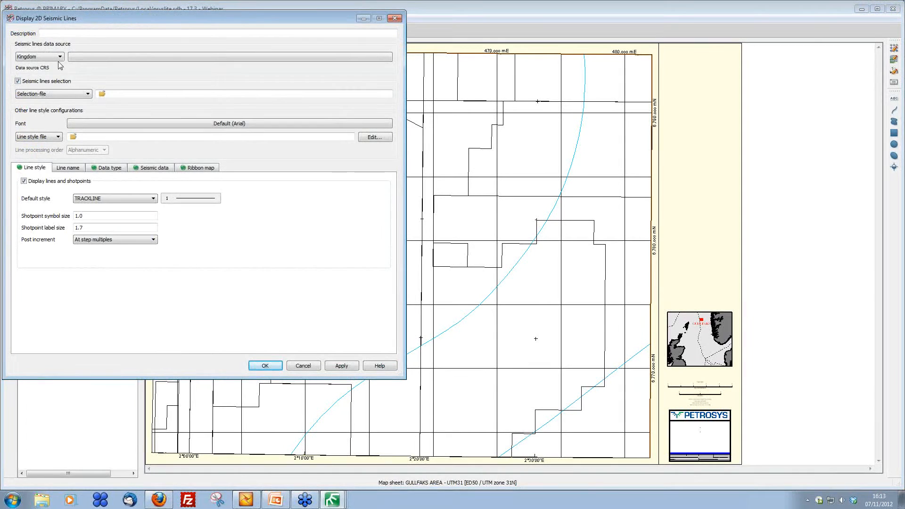
click(60, 57)
click(60, 62)
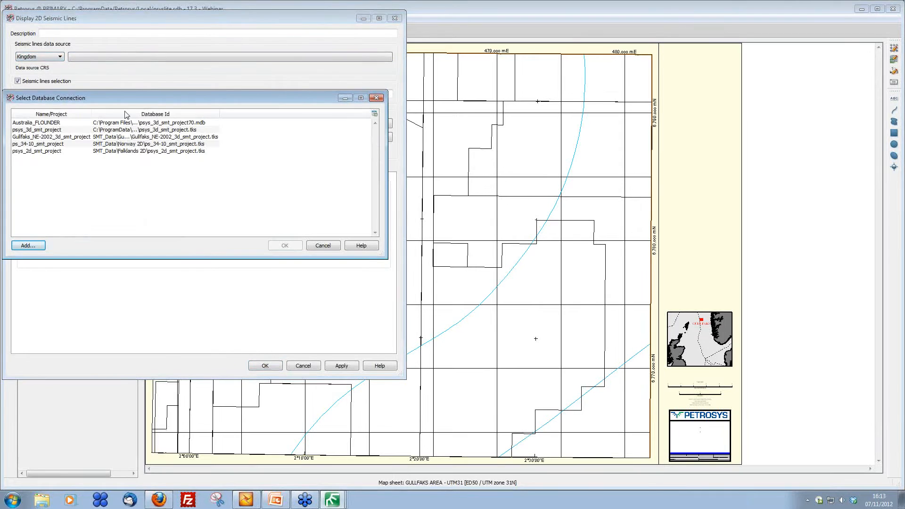
double_click(49, 144)
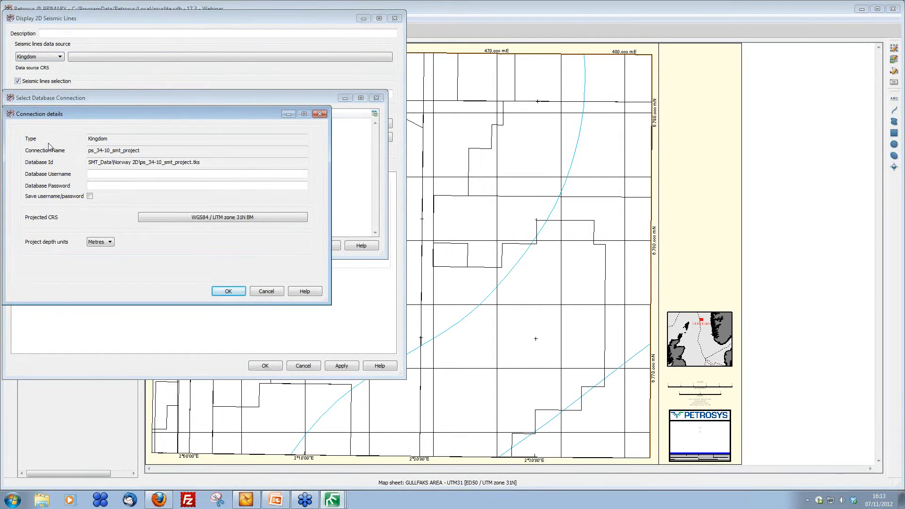
click(228, 291)
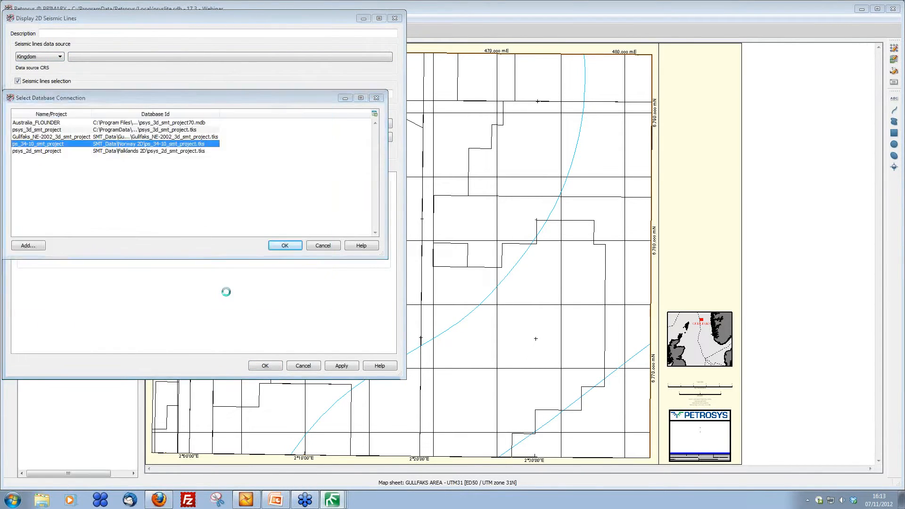
Step: Display the Vale horizon interpretation as Depth data in a ribbon map along the seismic lines
click(68, 168)
click(106, 169)
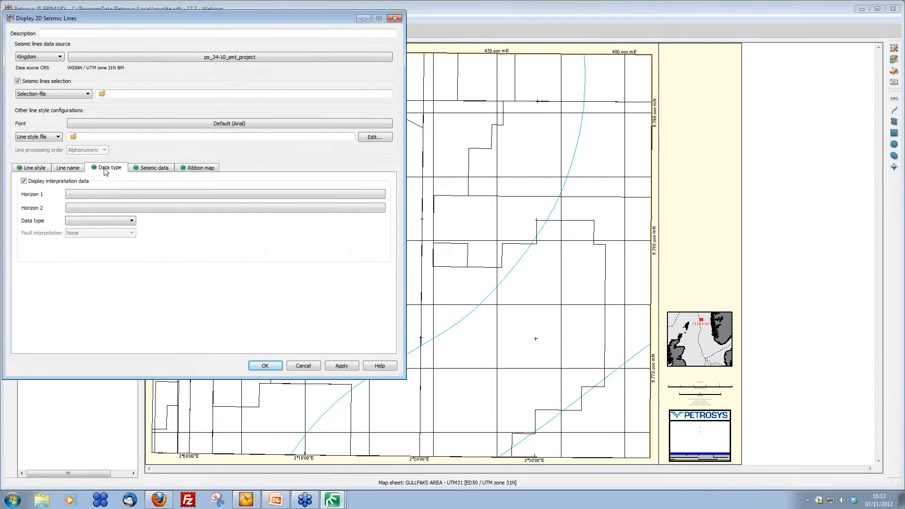
click(100, 194)
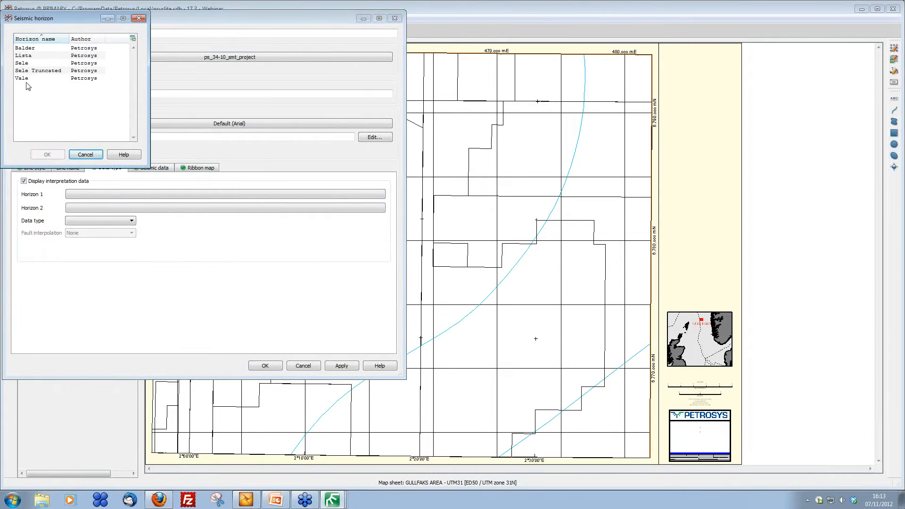
double_click(21, 79)
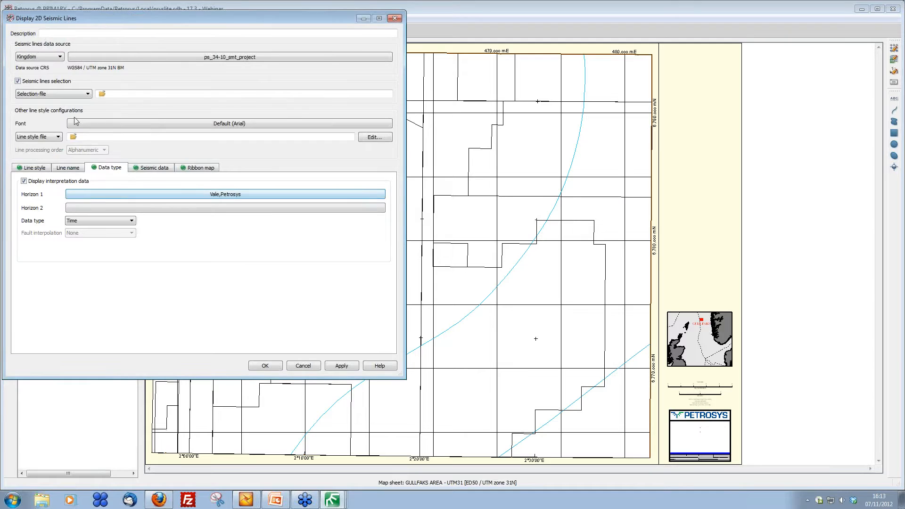
click(100, 220)
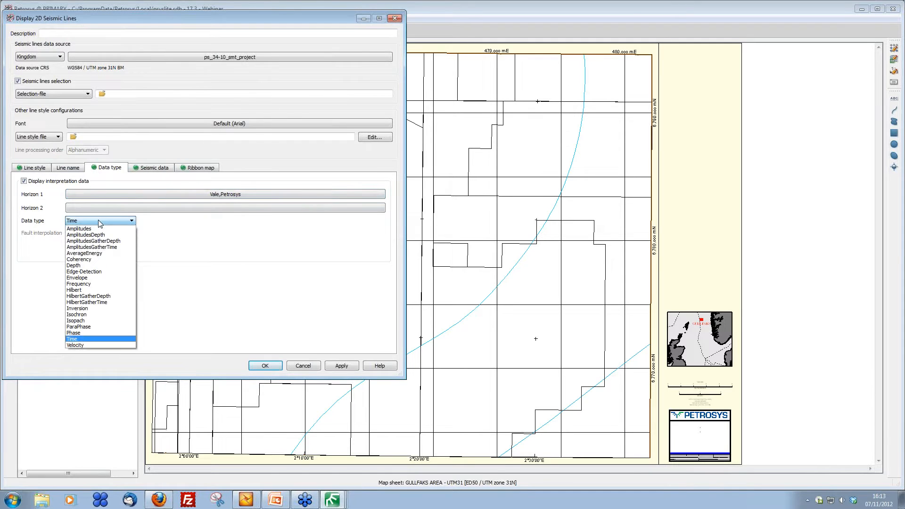
click(98, 267)
click(154, 168)
click(207, 169)
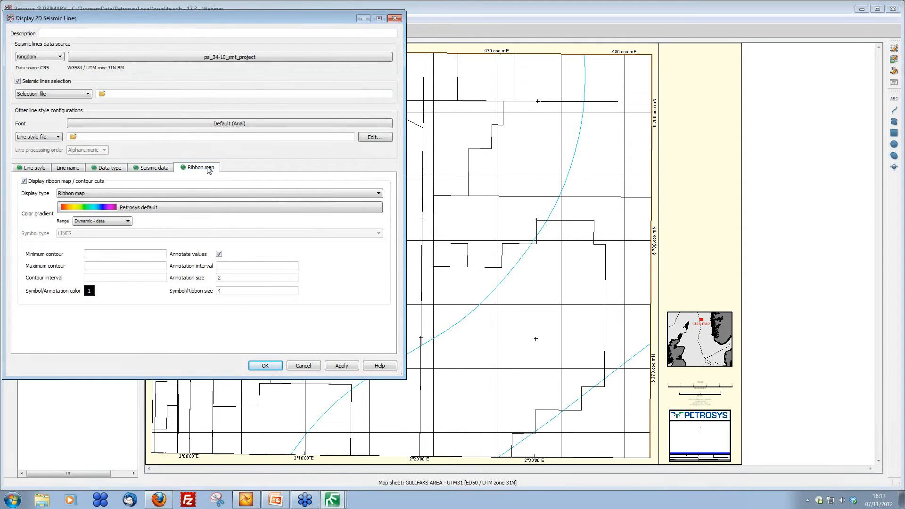
click(265, 366)
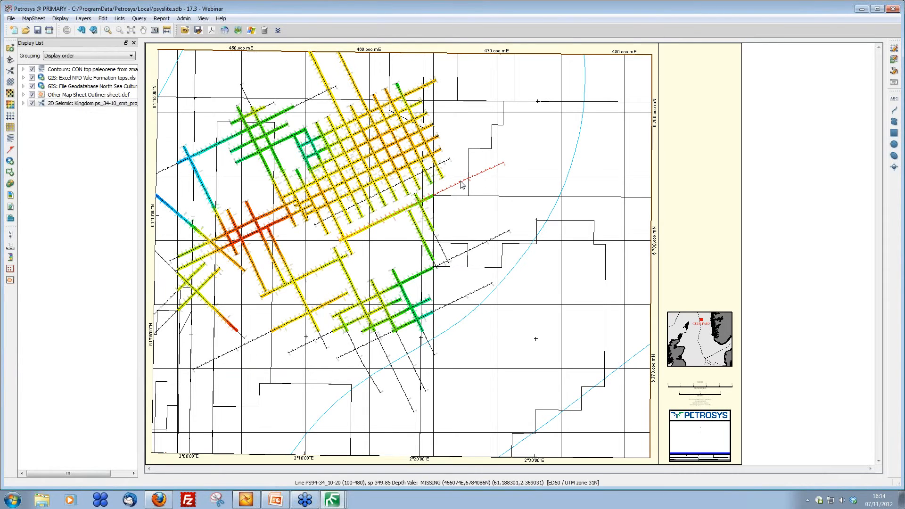
Step: Export the seismic layer as spatial data to Petrel folder Data from Kingdom with type Point
right_click(386, 127)
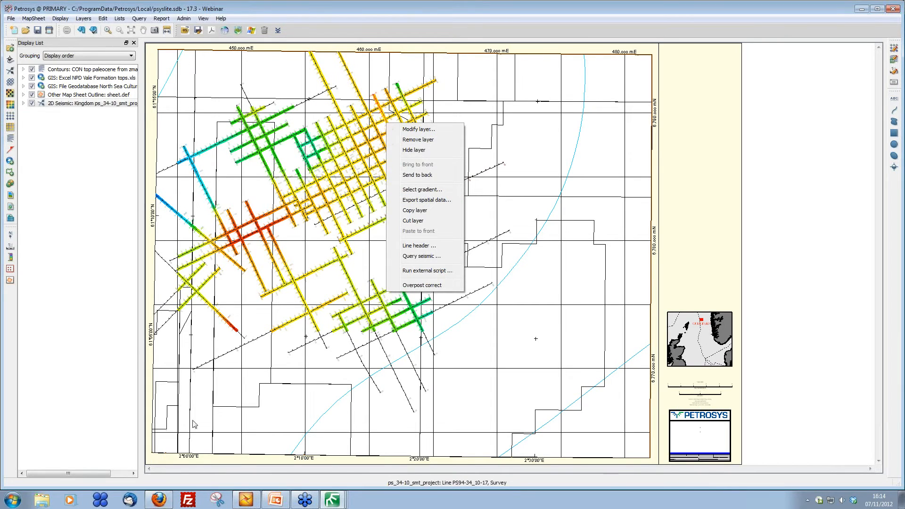
click(436, 202)
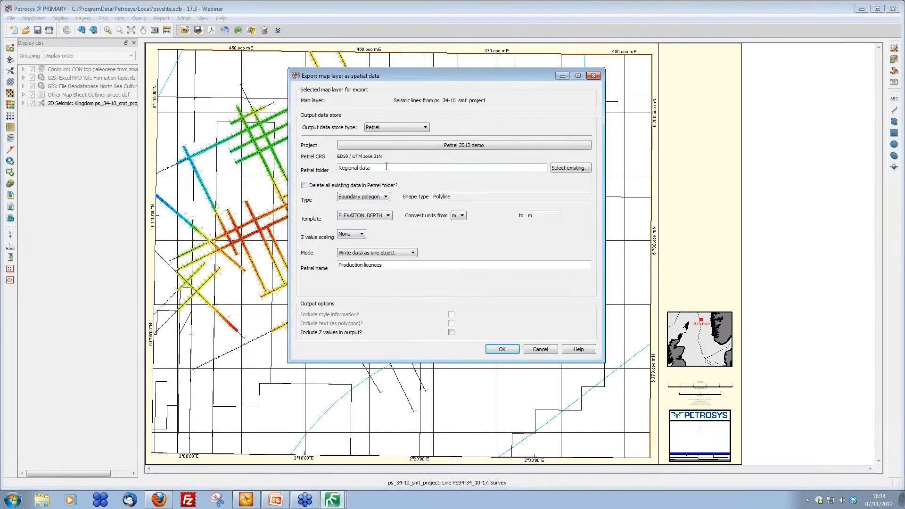
drag(388, 168, 306, 166)
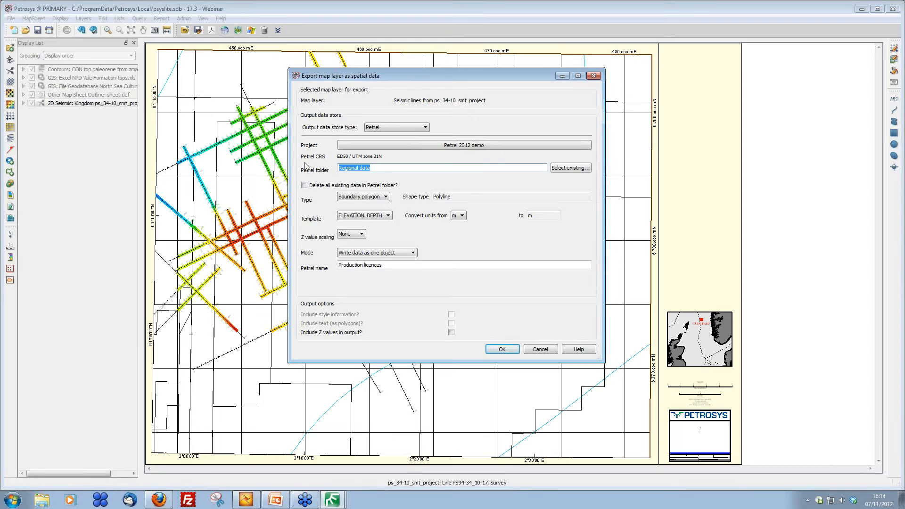
text(Data from Kingdom)
click(387, 200)
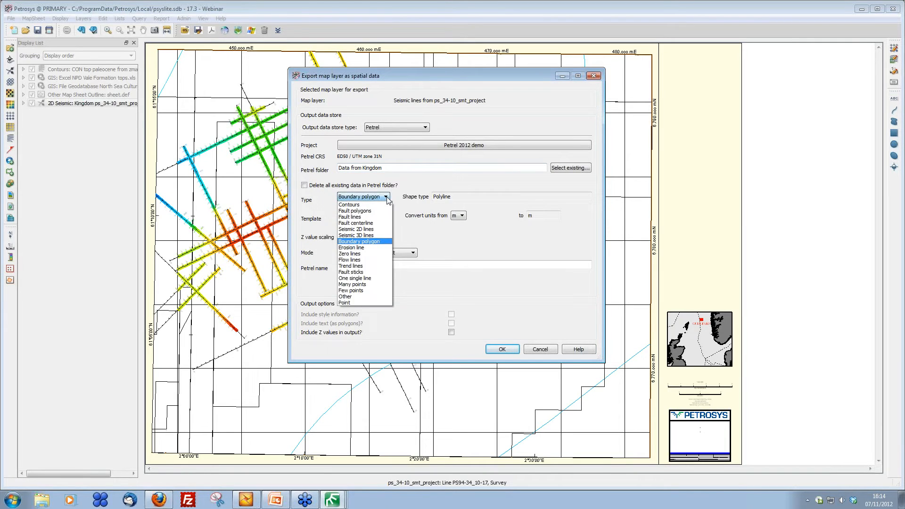
click(366, 293)
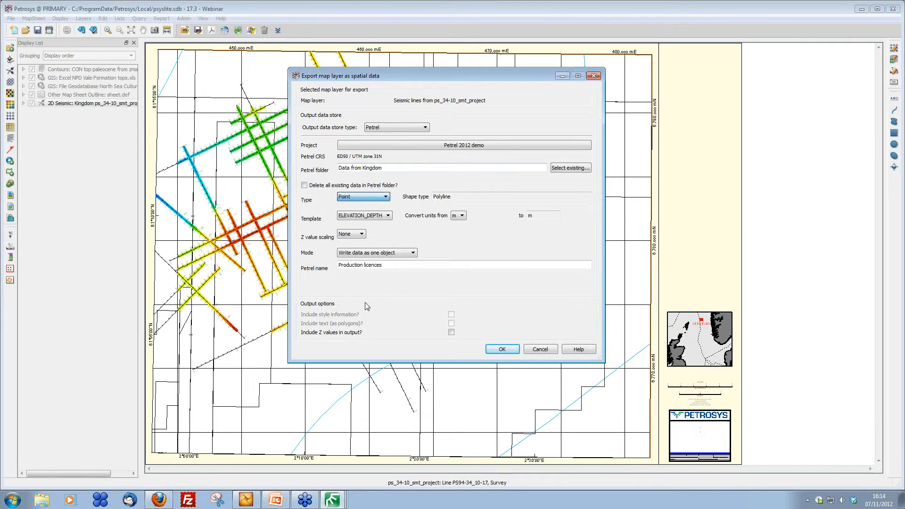
Step: Finish the export with Invert Z scaling, write as one object, Petrel name Vale depth, and Z values included
click(363, 235)
click(361, 248)
click(395, 253)
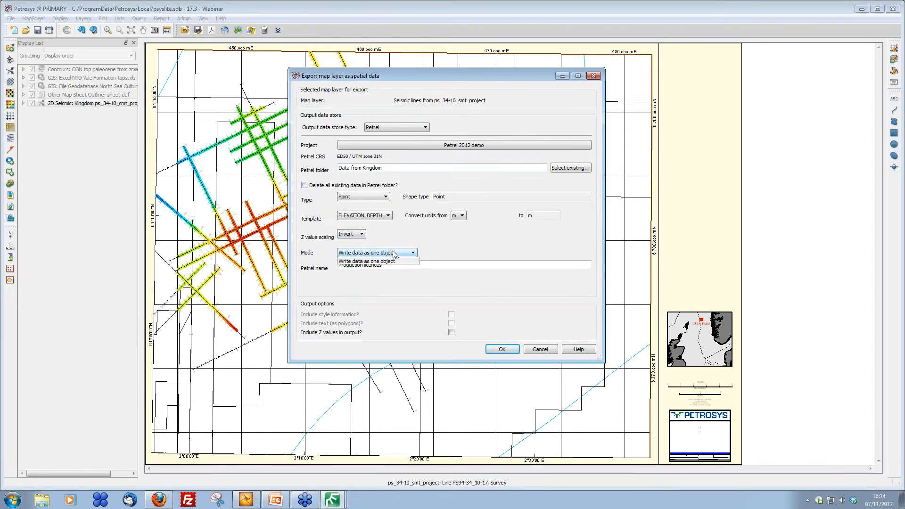
click(391, 261)
key(Tab)
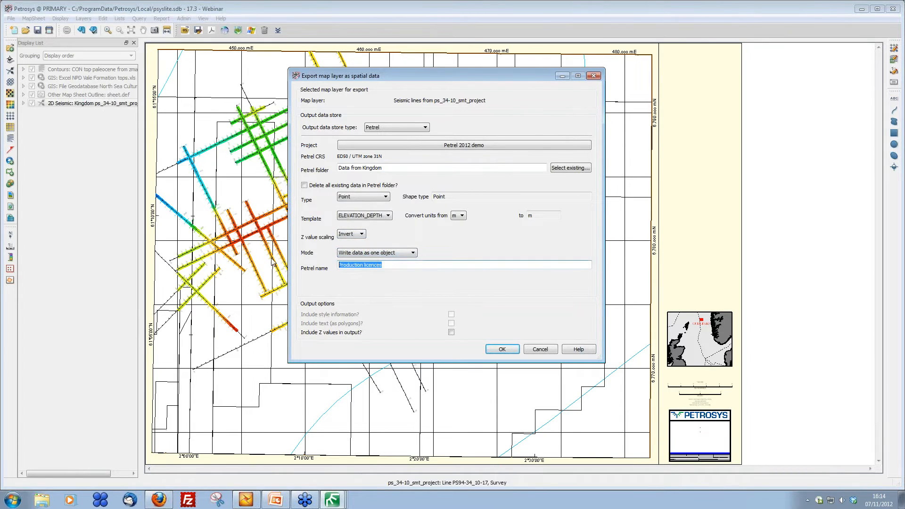
text(Vale depth)
click(455, 333)
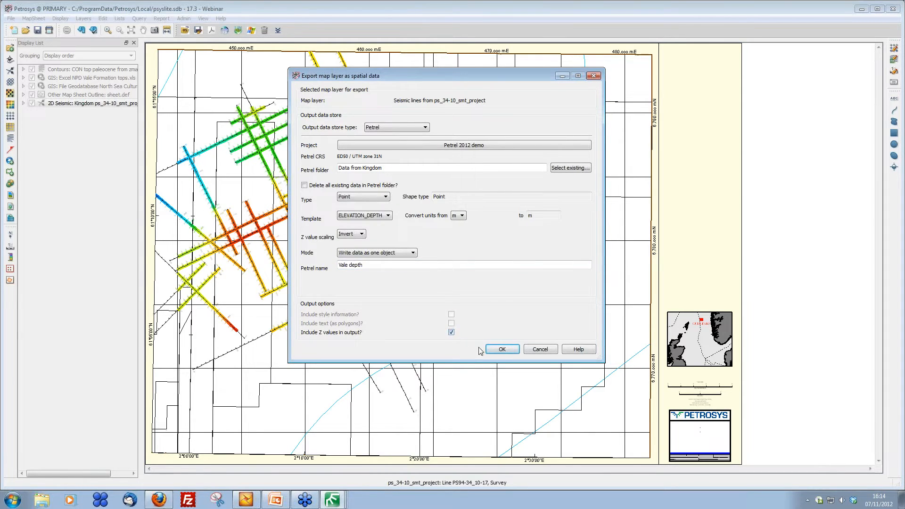
click(502, 349)
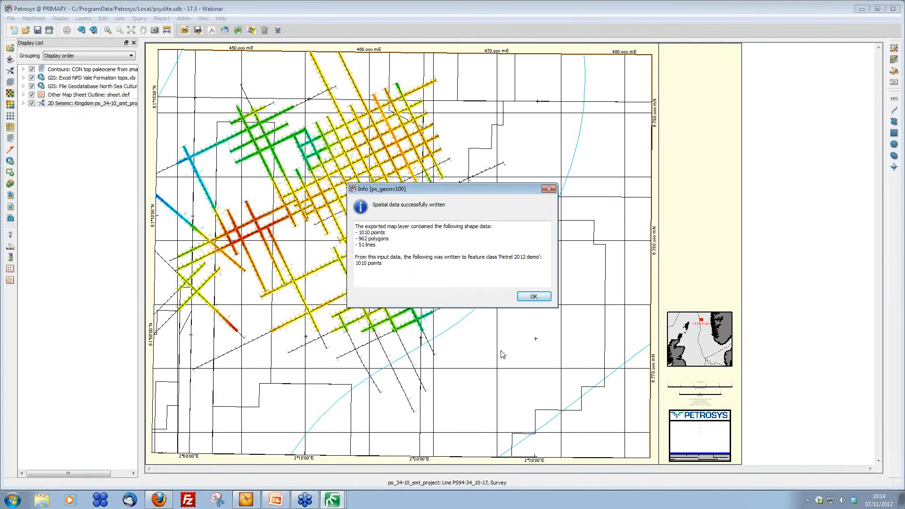
click(532, 297)
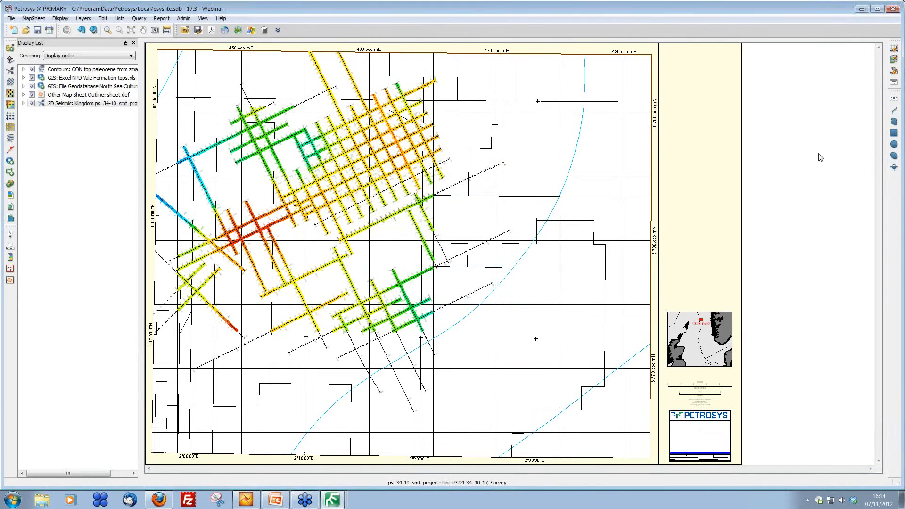
Step: Back in Petrel, expand the Data from Kingdom folder in the input tree to find the Vale depth points
click(862, 9)
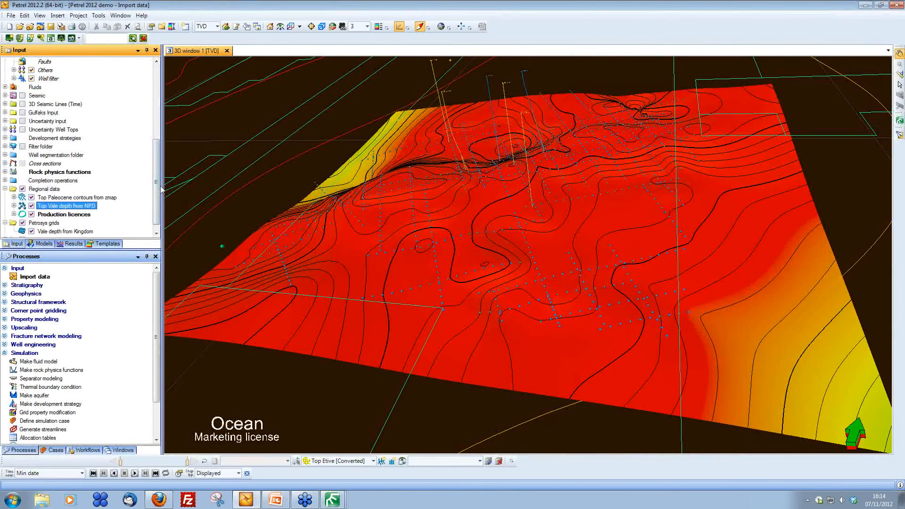
drag(162, 204, 155, 204)
scroll(73, 240, down, 1)
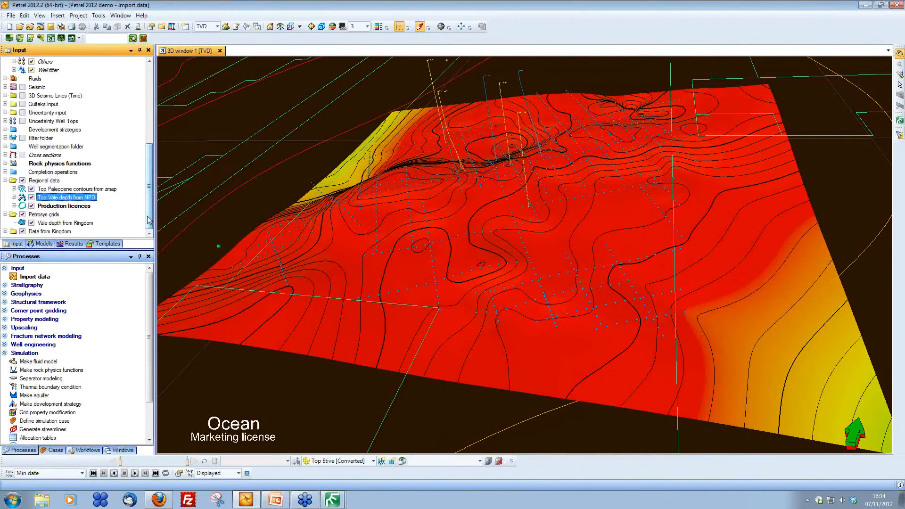
click(32, 232)
right_click(65, 232)
click(95, 312)
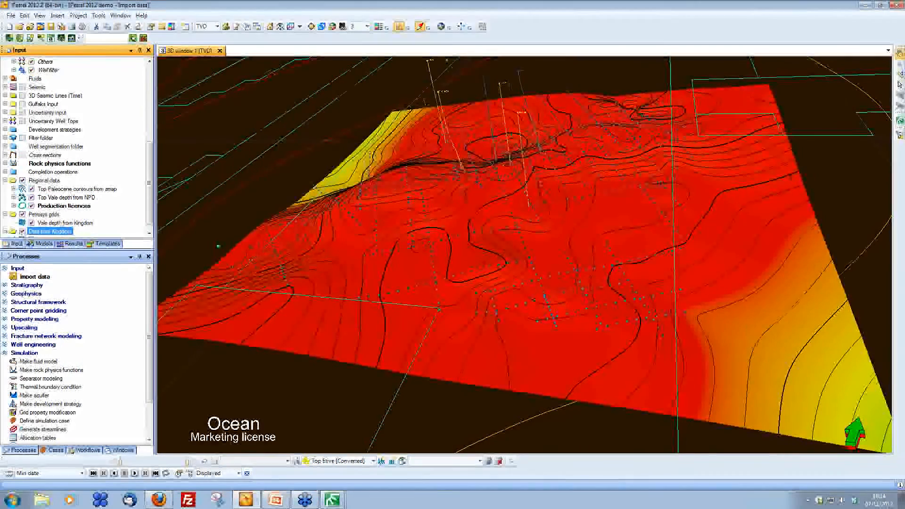
scroll(94, 208, down, 1)
click(56, 231)
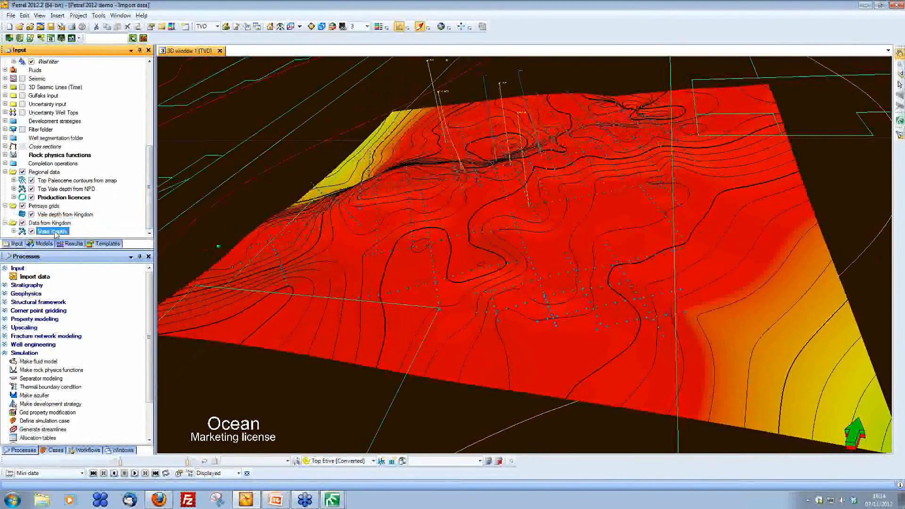
Step: Colour the Vale depth point set by Z-values in its settings
right_click(57, 231)
click(78, 238)
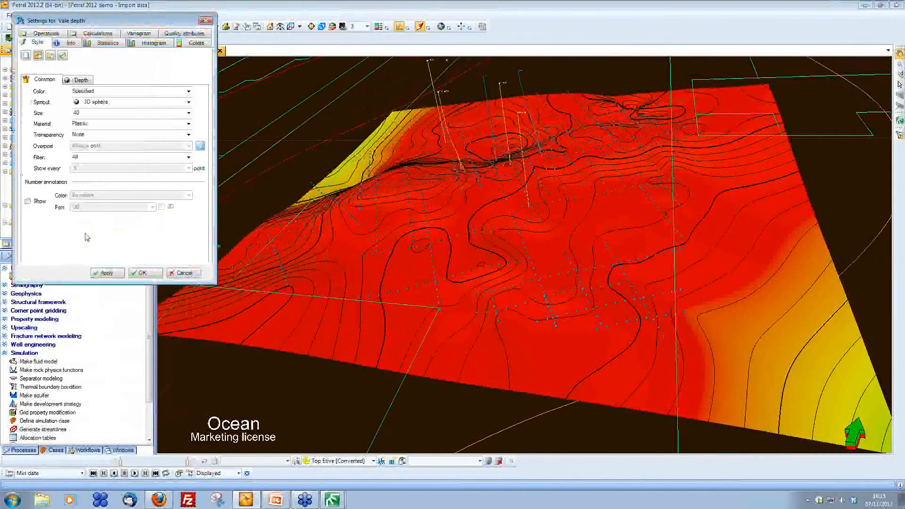
click(99, 92)
click(81, 119)
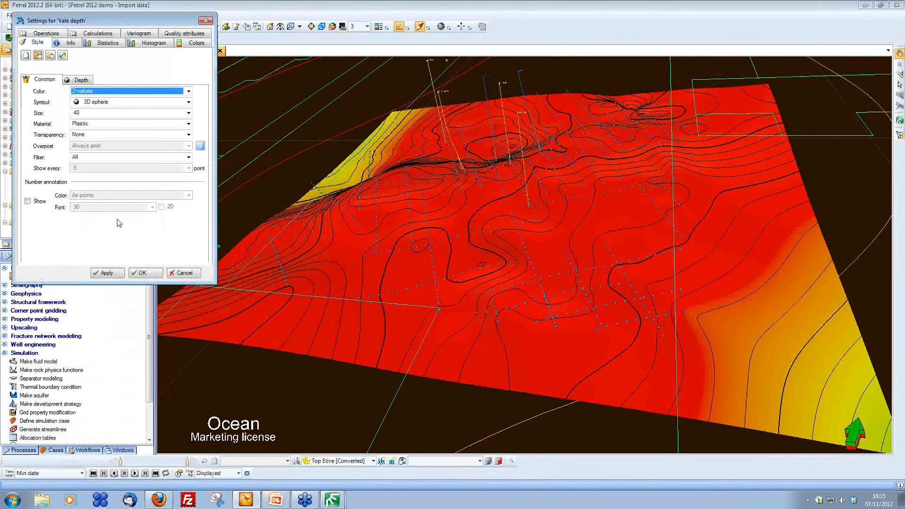
click(141, 273)
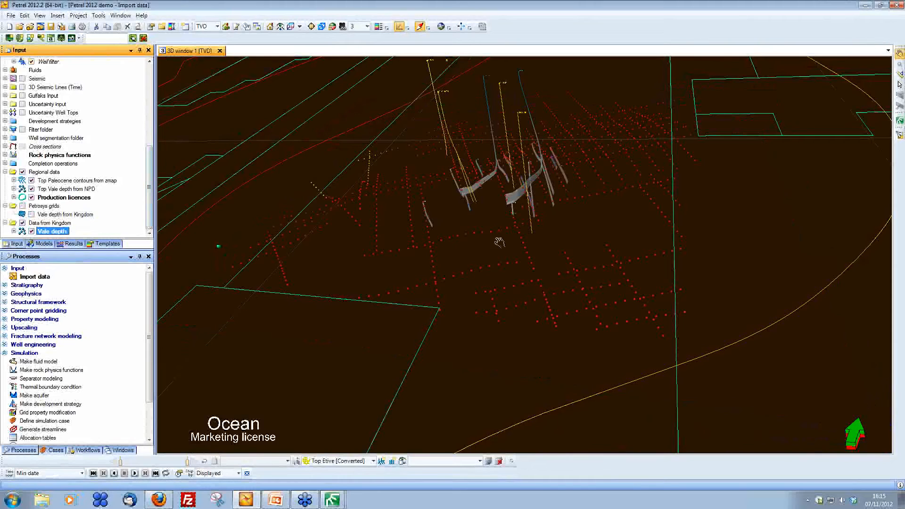
Step: Orbit the 3D window to examine the exported Vale depth points
drag(500, 238, 586, 253)
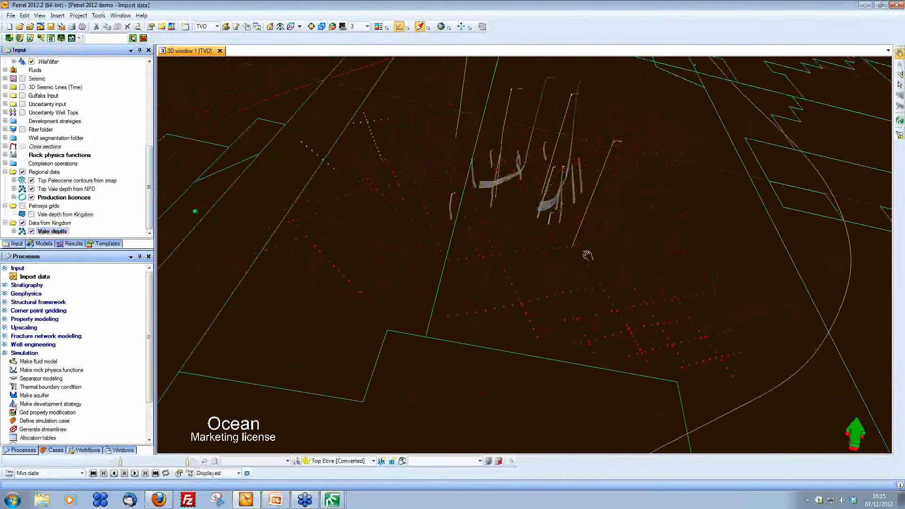
click(59, 232)
right_click(60, 236)
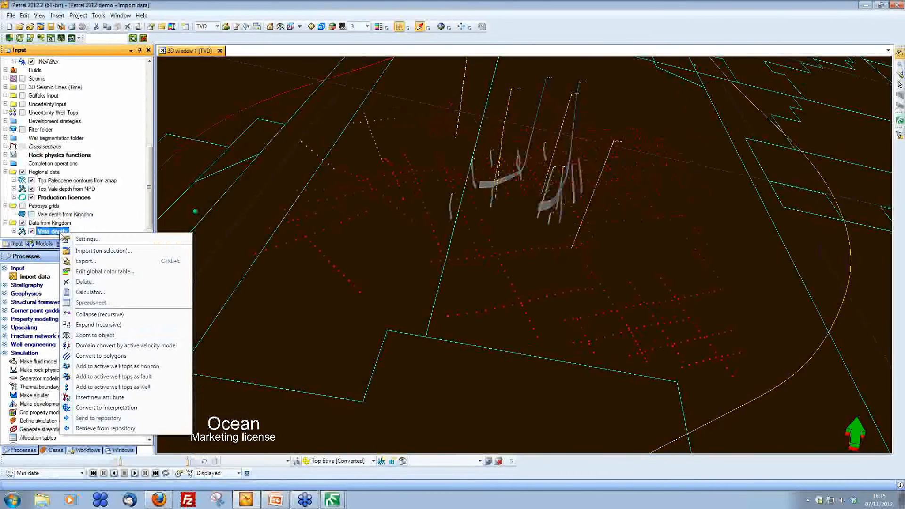
click(548, 22)
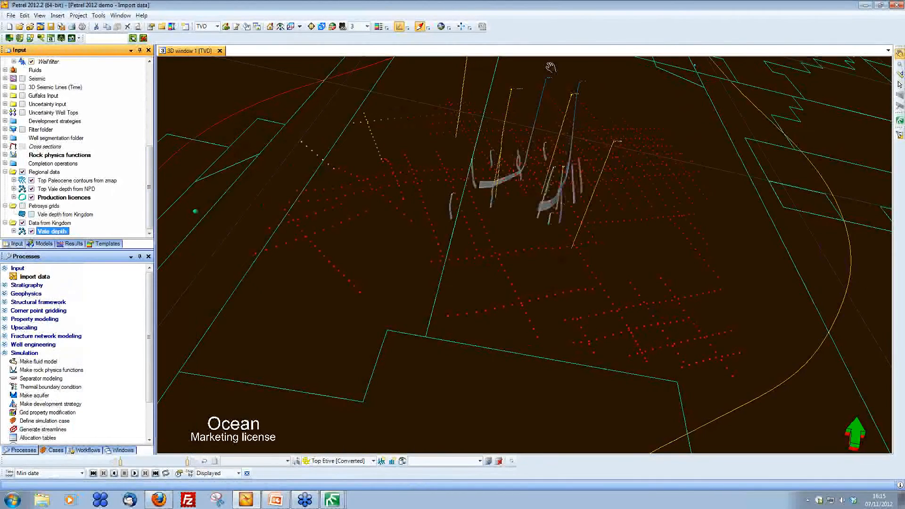
Step: Close the Surface Modeling window without saving changes
mouse_move(336, 501)
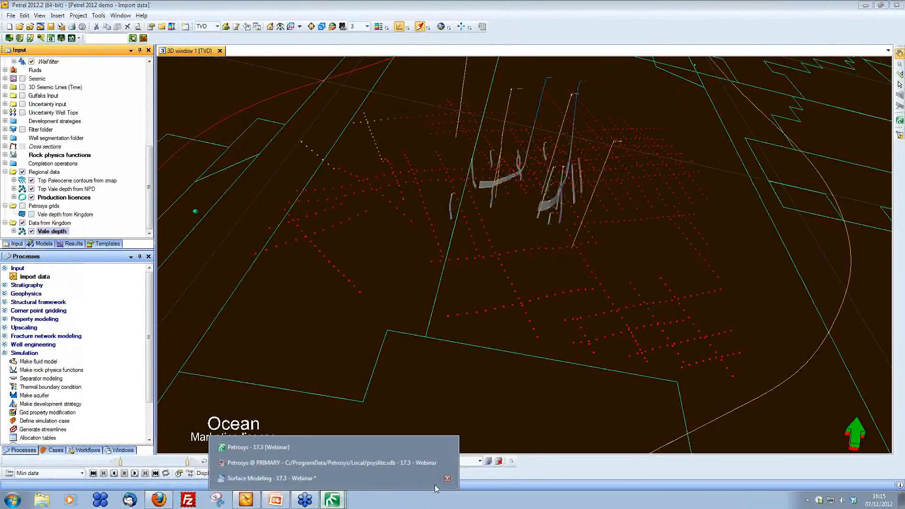
click(448, 479)
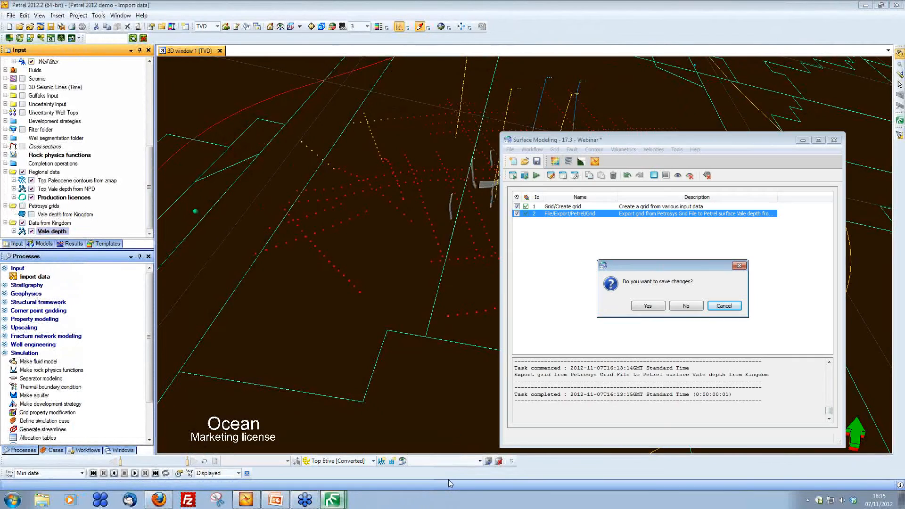
click(686, 306)
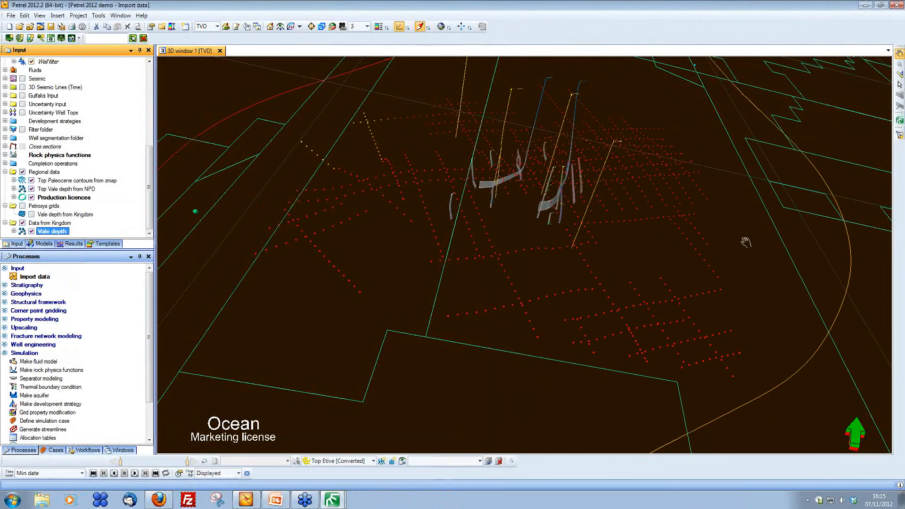
Step: Close the Petrosys mapping window
click(333, 500)
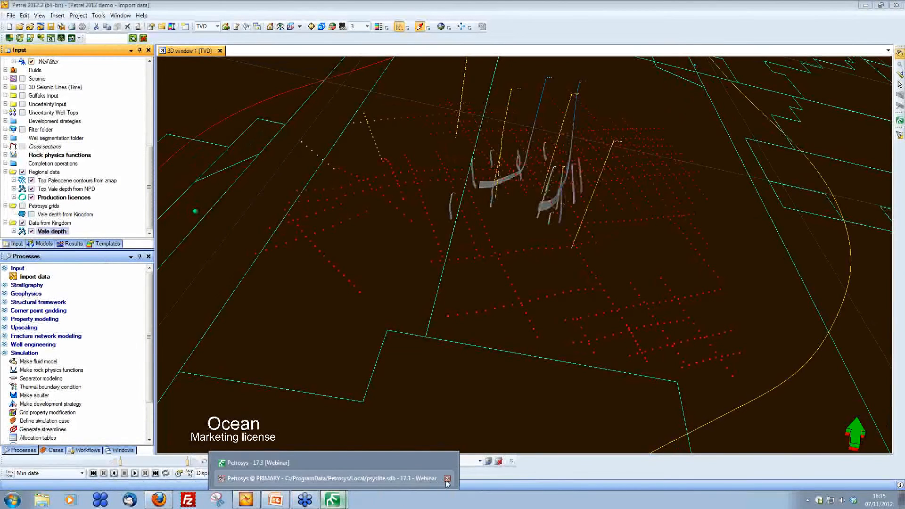
click(448, 479)
click(474, 267)
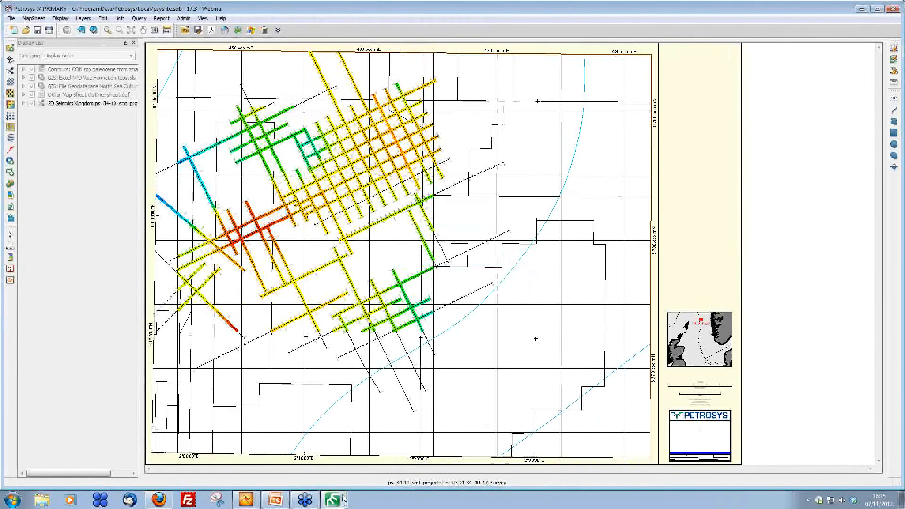
mouse_move(344, 498)
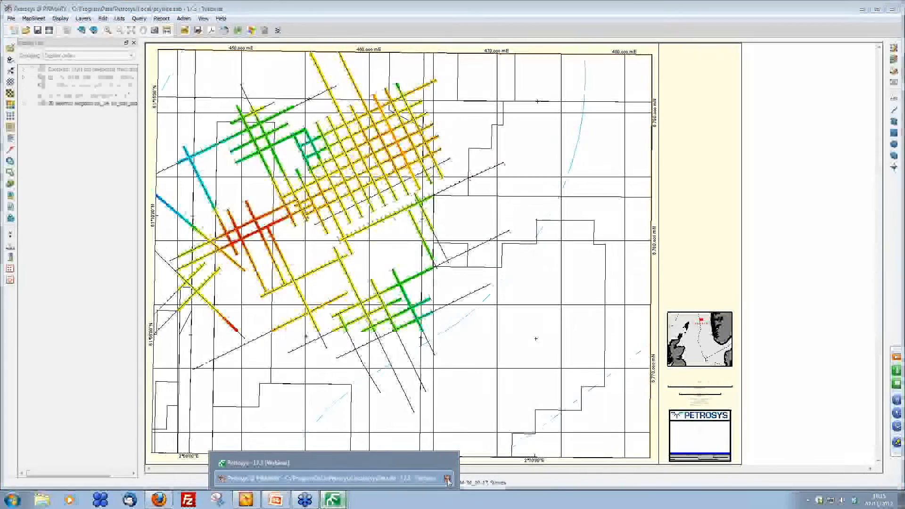
click(447, 478)
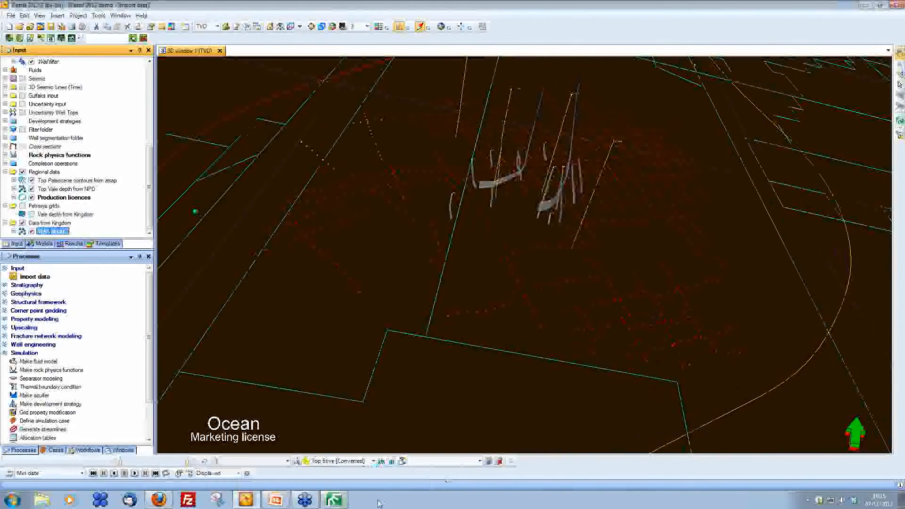
Step: Open the recent Reference Project UTM 31 in Petrel without saving changes to the current project
click(336, 500)
click(691, 67)
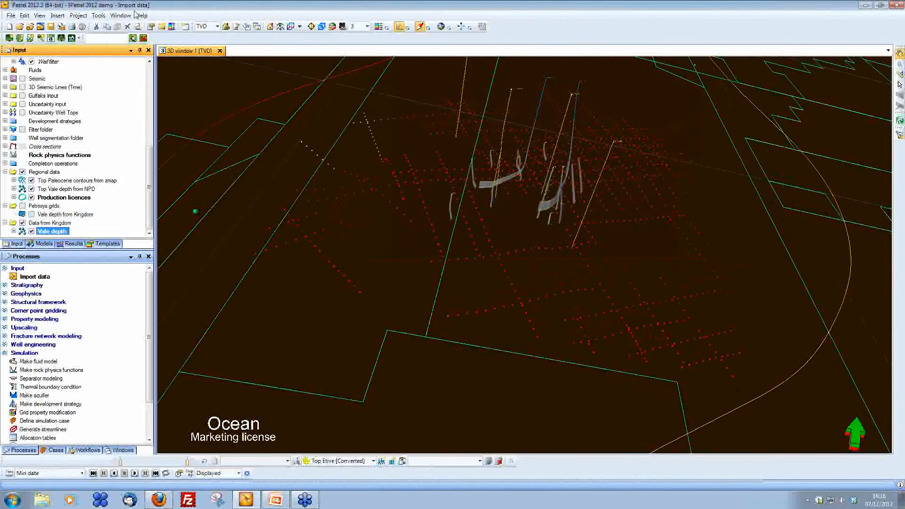
click(10, 16)
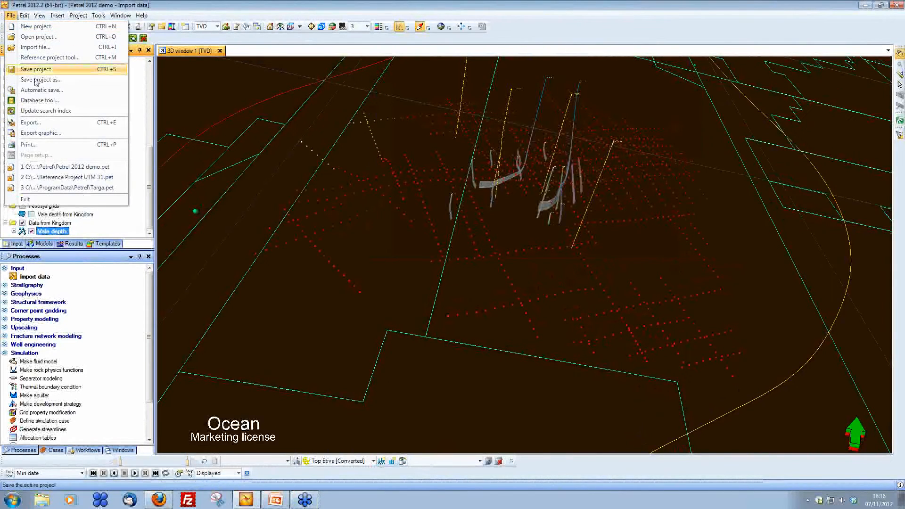
click(64, 179)
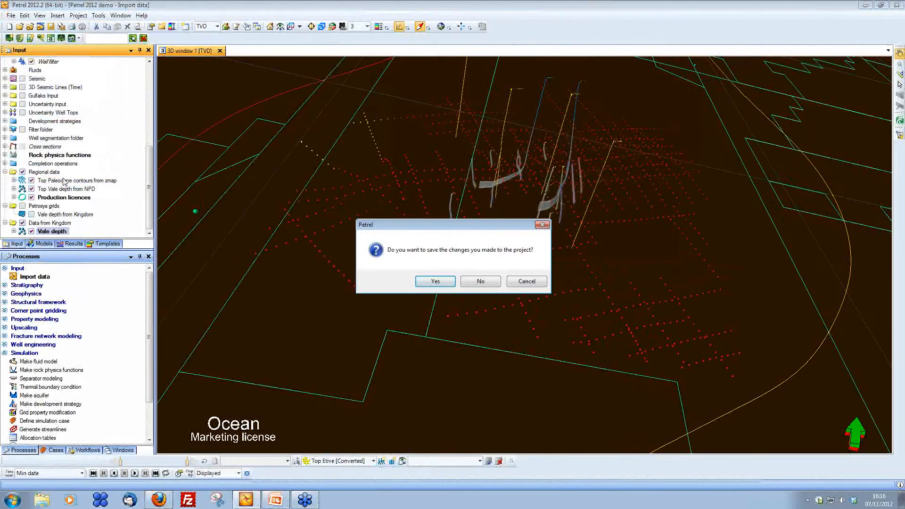
click(487, 282)
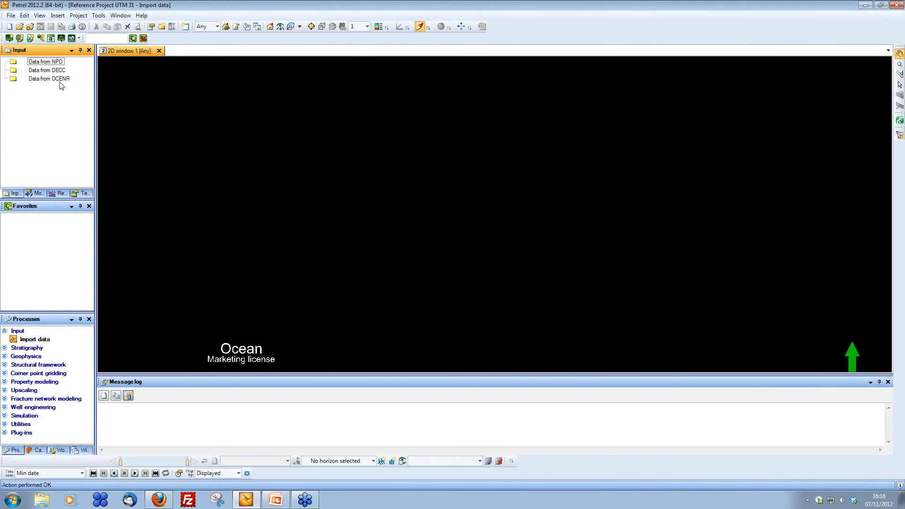
Step: Launch Petrosys Surface Modeling and load the recent workflow West Europe Culture loader.tsk
click(900, 122)
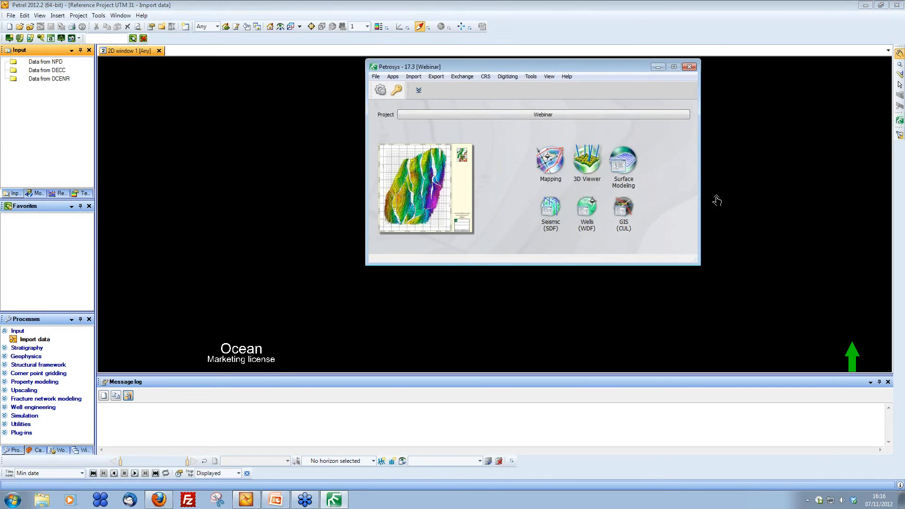
click(631, 166)
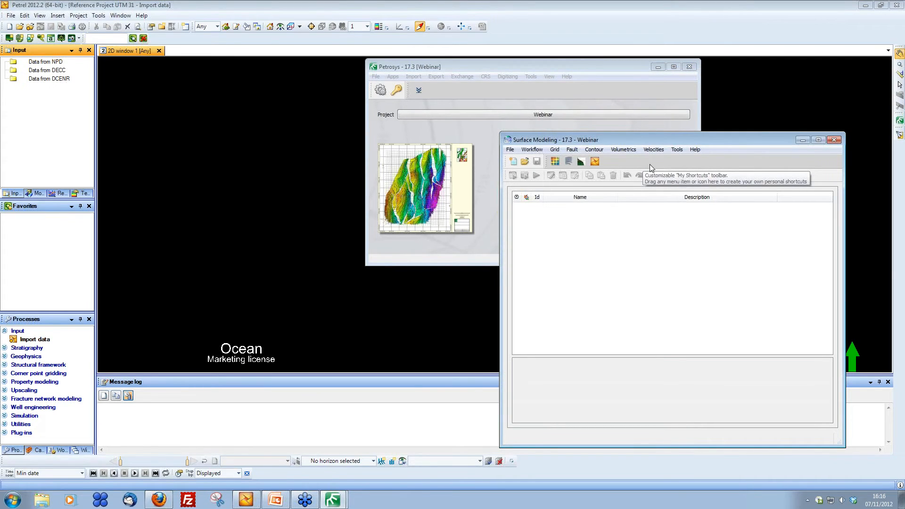
click(511, 150)
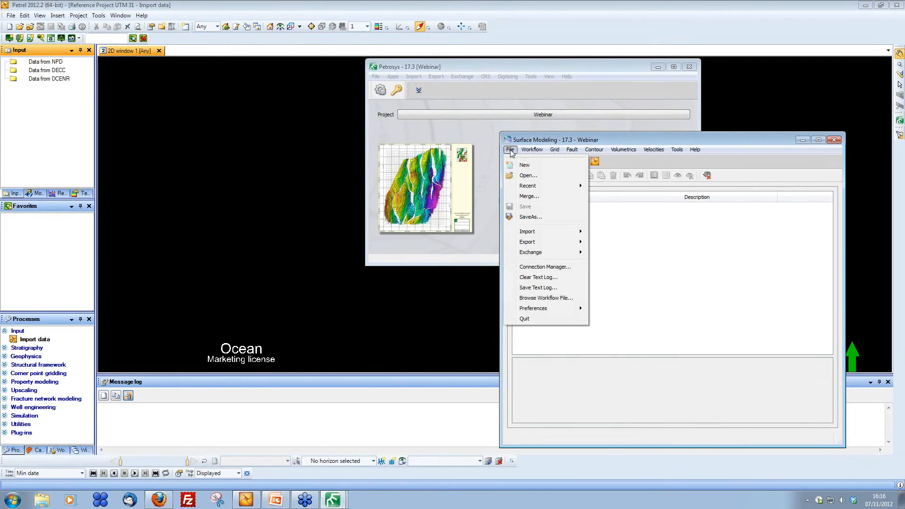
mouse_move(529, 186)
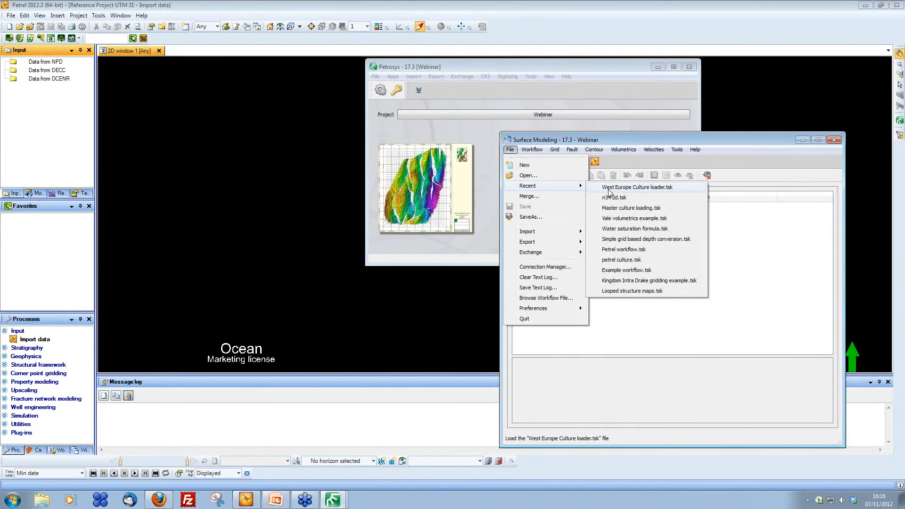
click(625, 188)
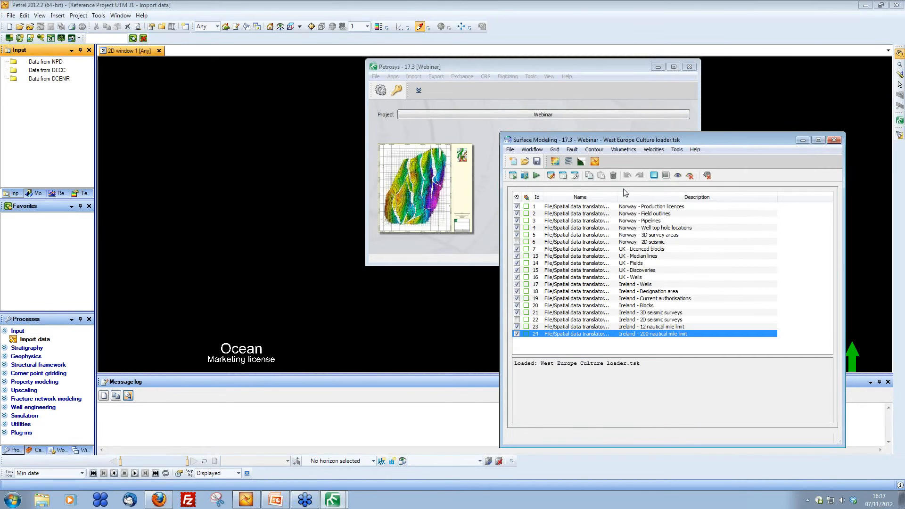
Step: Inspect the Norway - Production licences task's Spatial Data Translator settings and browse the shape file folders, then cancel
double_click(661, 209)
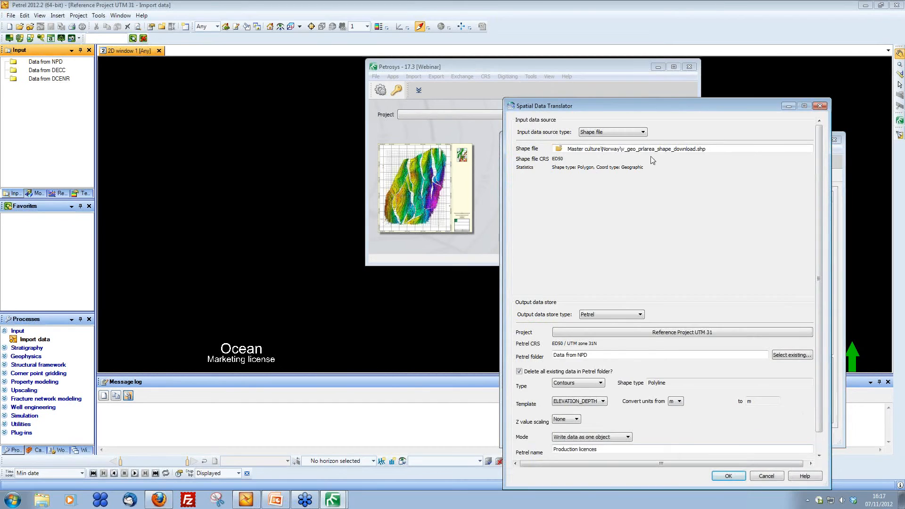
drag(632, 108, 475, 40)
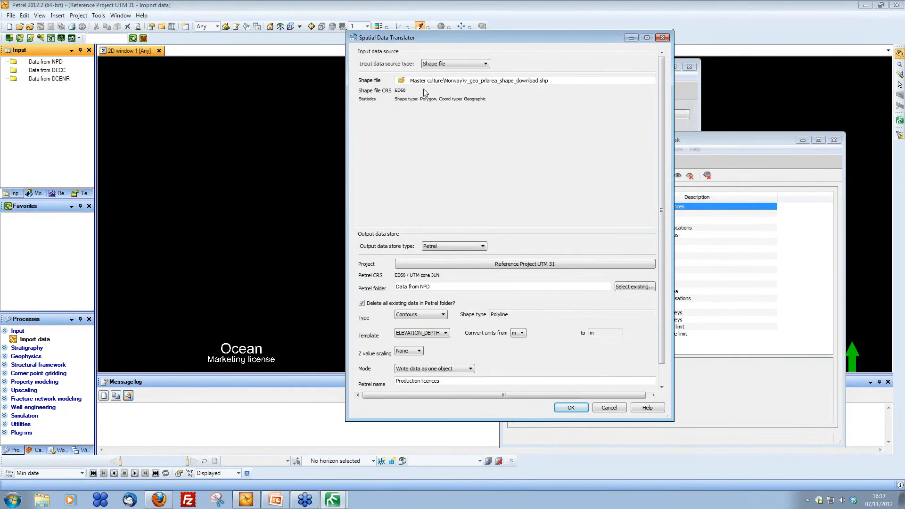
click(402, 80)
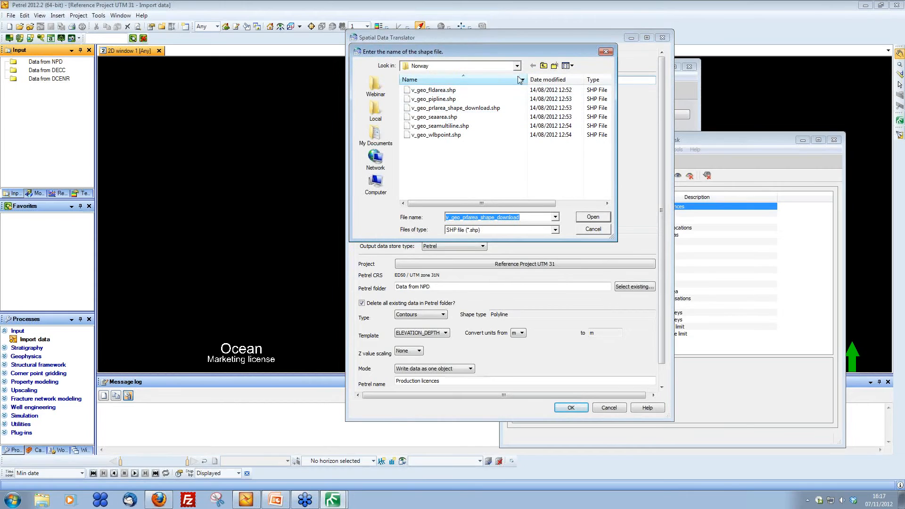
click(544, 65)
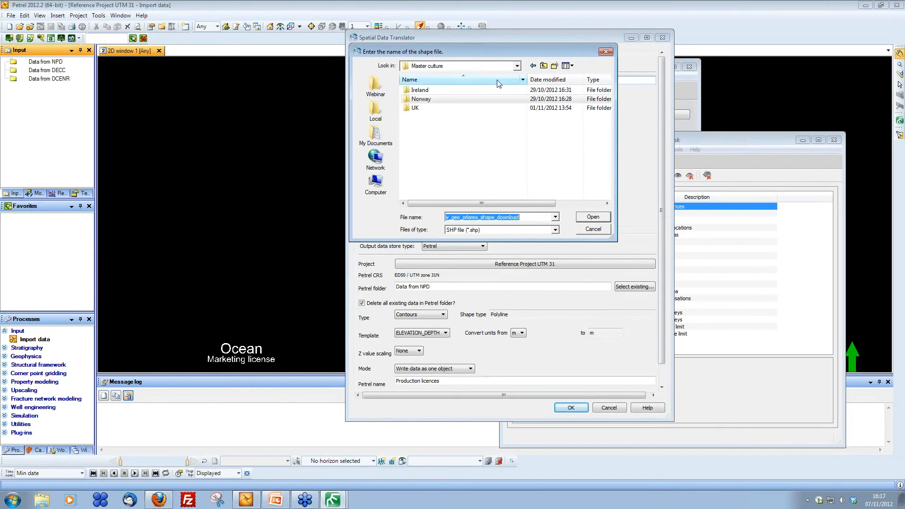
double_click(426, 90)
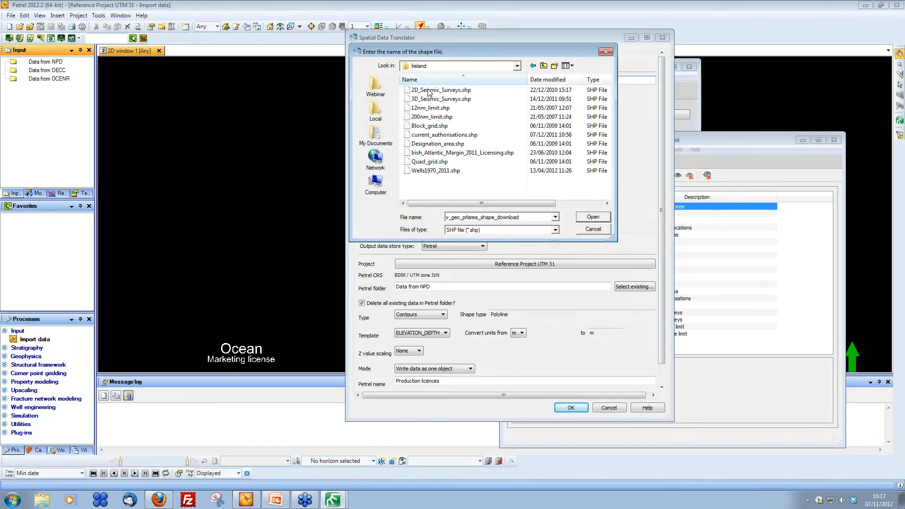
click(592, 230)
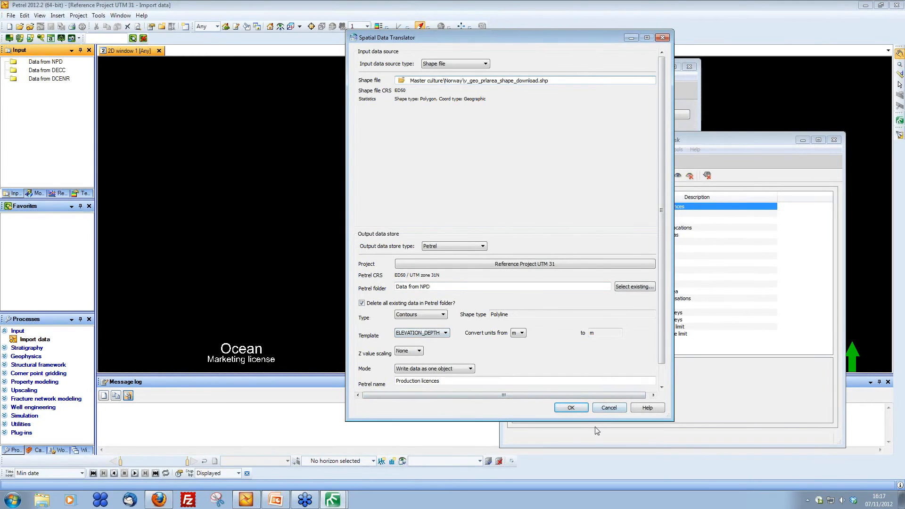
click(610, 408)
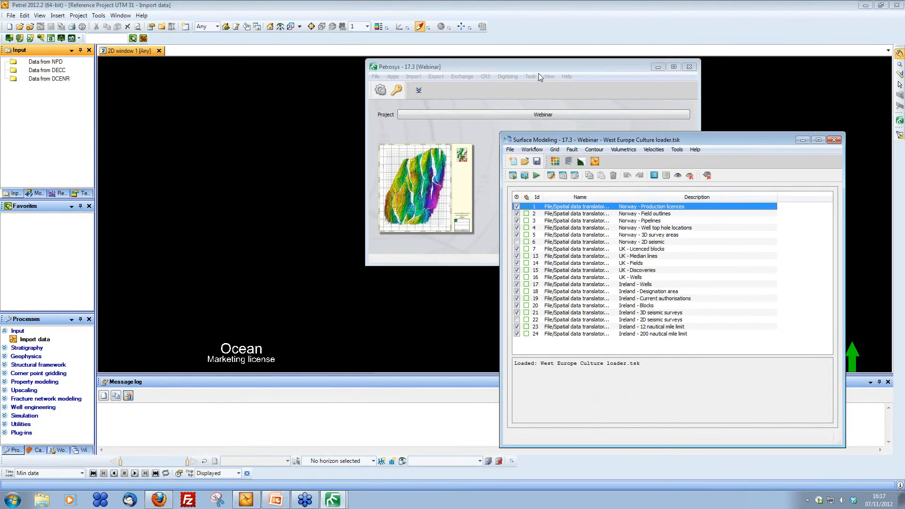
Step: Run the West Europe Culture loader workflow to load the culture data into the Petrel project
drag(538, 73, 826, 95)
drag(612, 143, 712, 146)
click(636, 178)
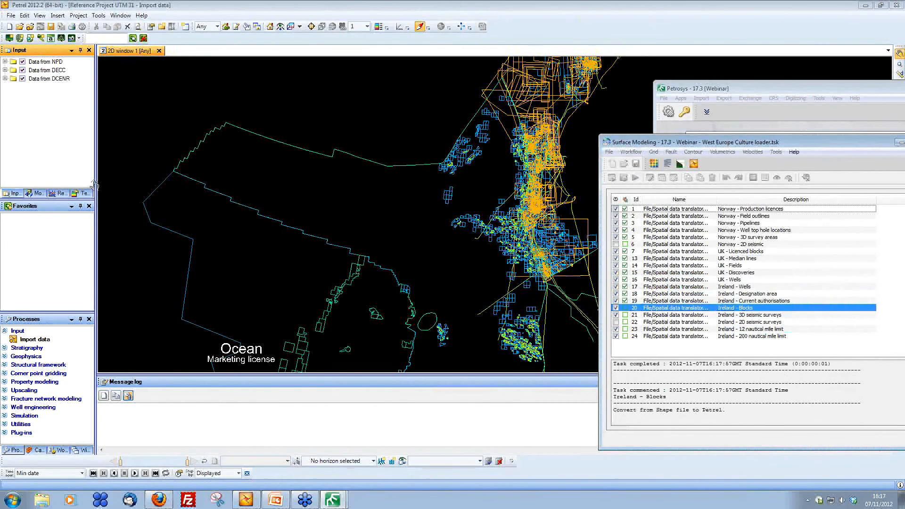
Step: Open the attribute spreadsheet of the Production licences polygons under Data from NPD to examine their attributes
click(4, 61)
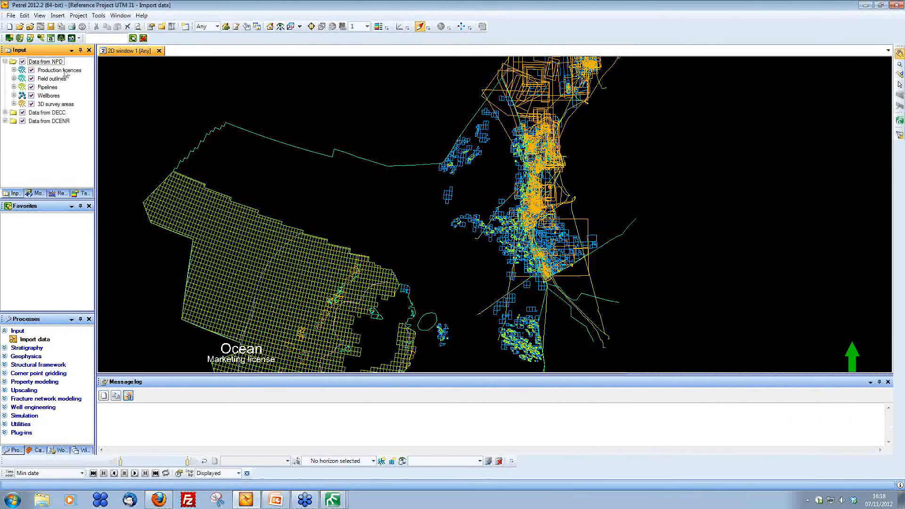
right_click(66, 71)
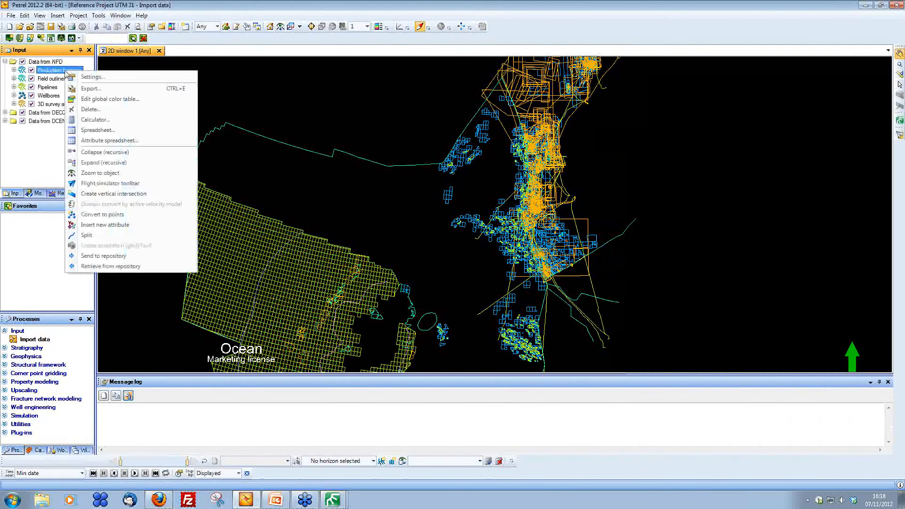
click(131, 143)
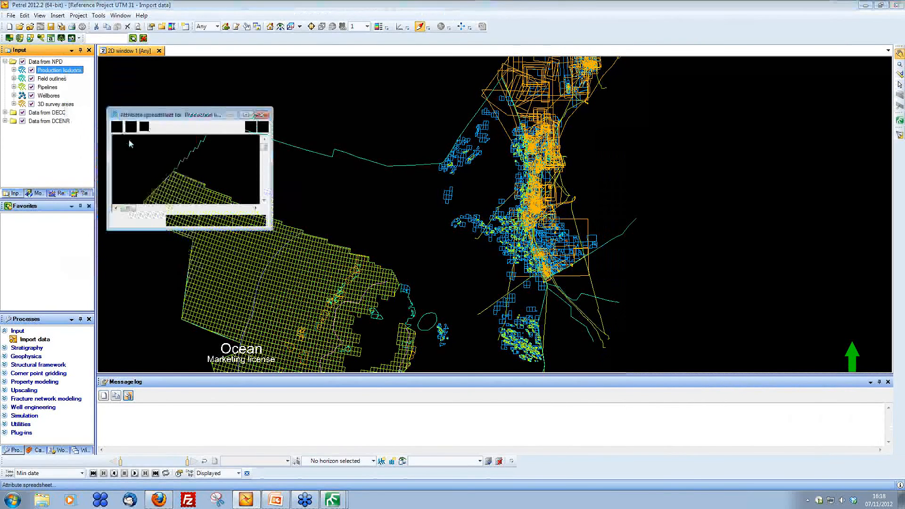
drag(173, 115, 160, 45)
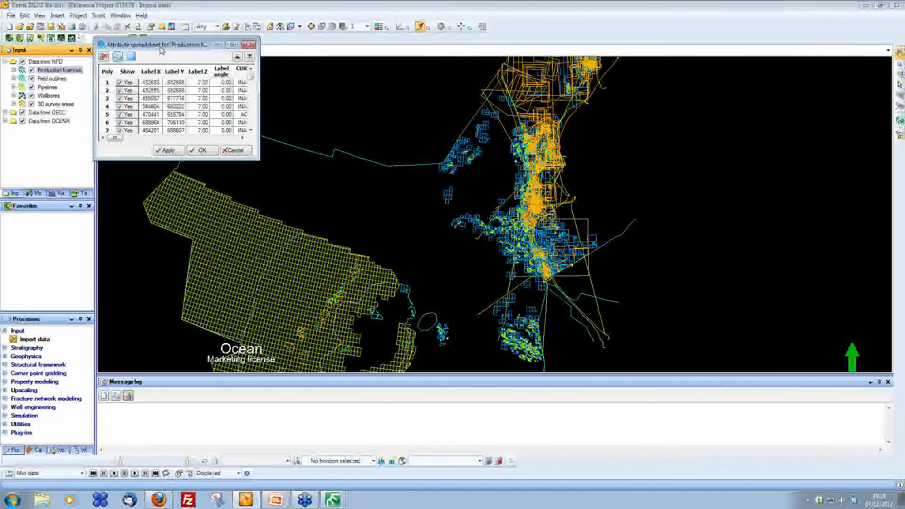
drag(258, 161, 809, 424)
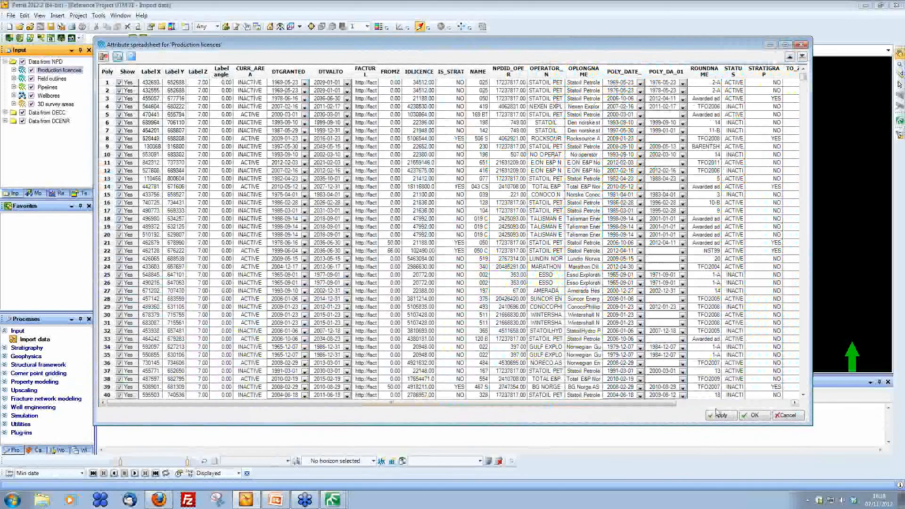
click(789, 416)
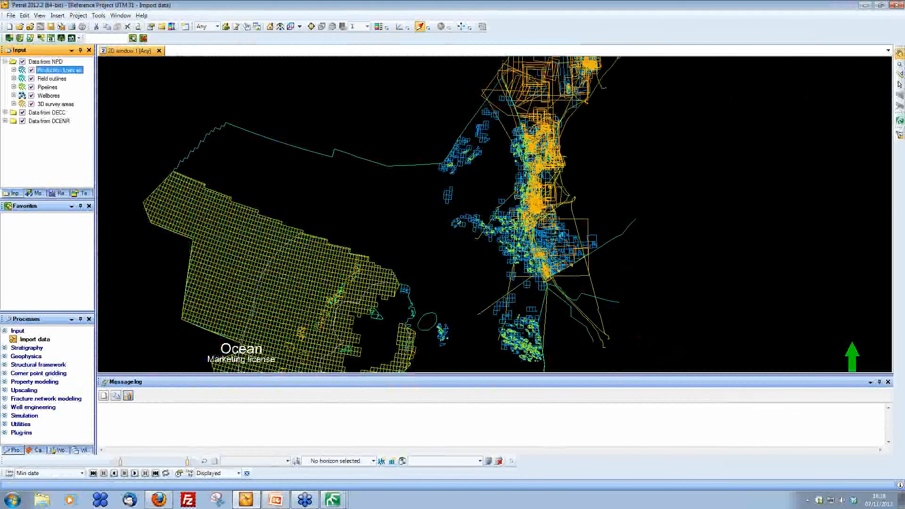
Step: Switch to the slide presentation and advance to the next slide
click(274, 502)
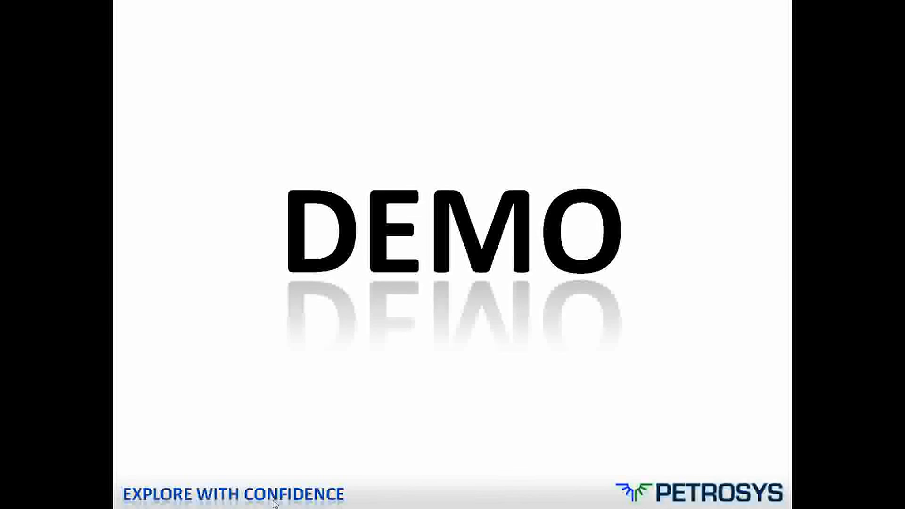
click(273, 501)
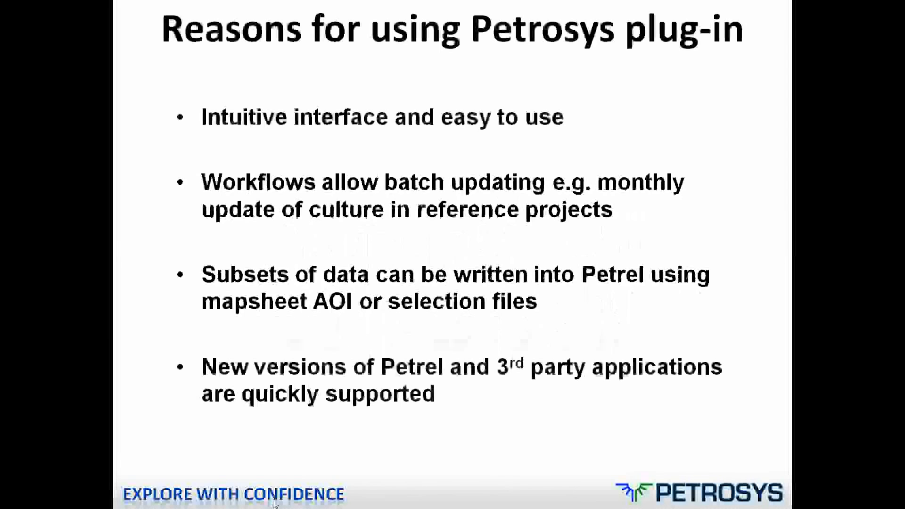